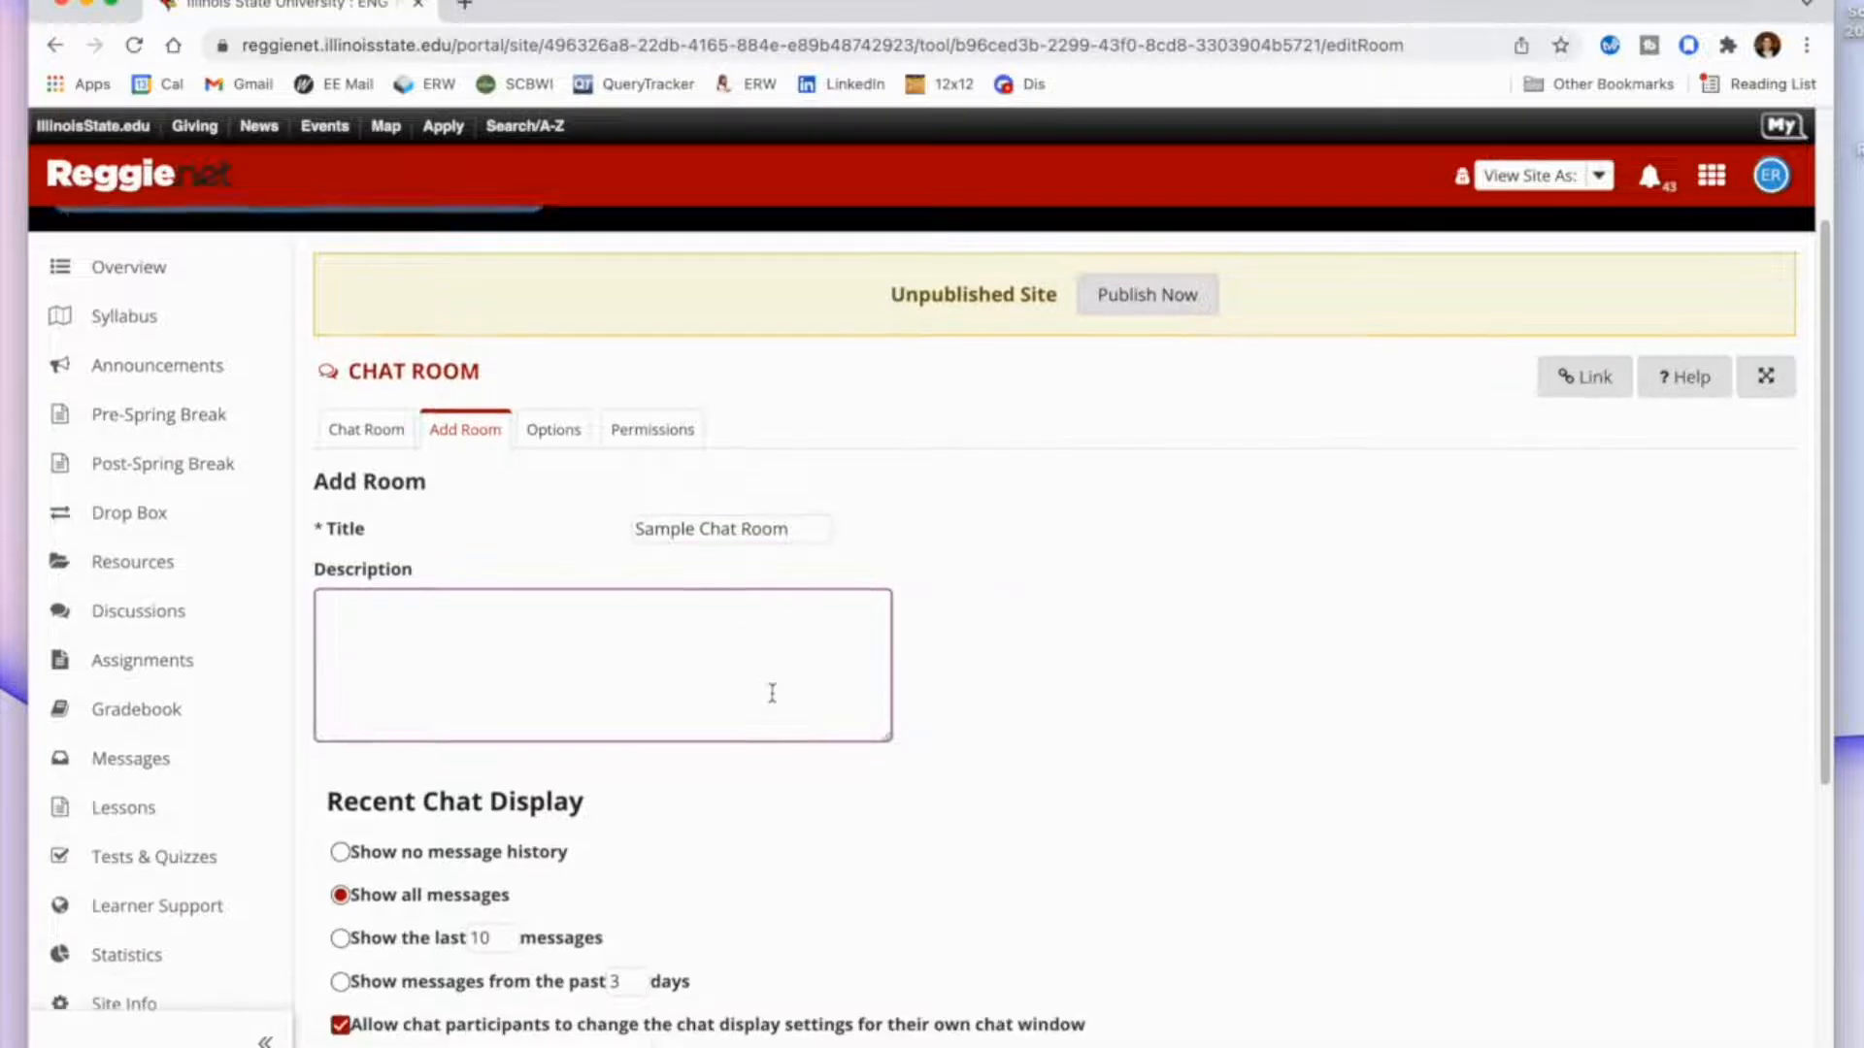
scroll(774, 699, down, 1)
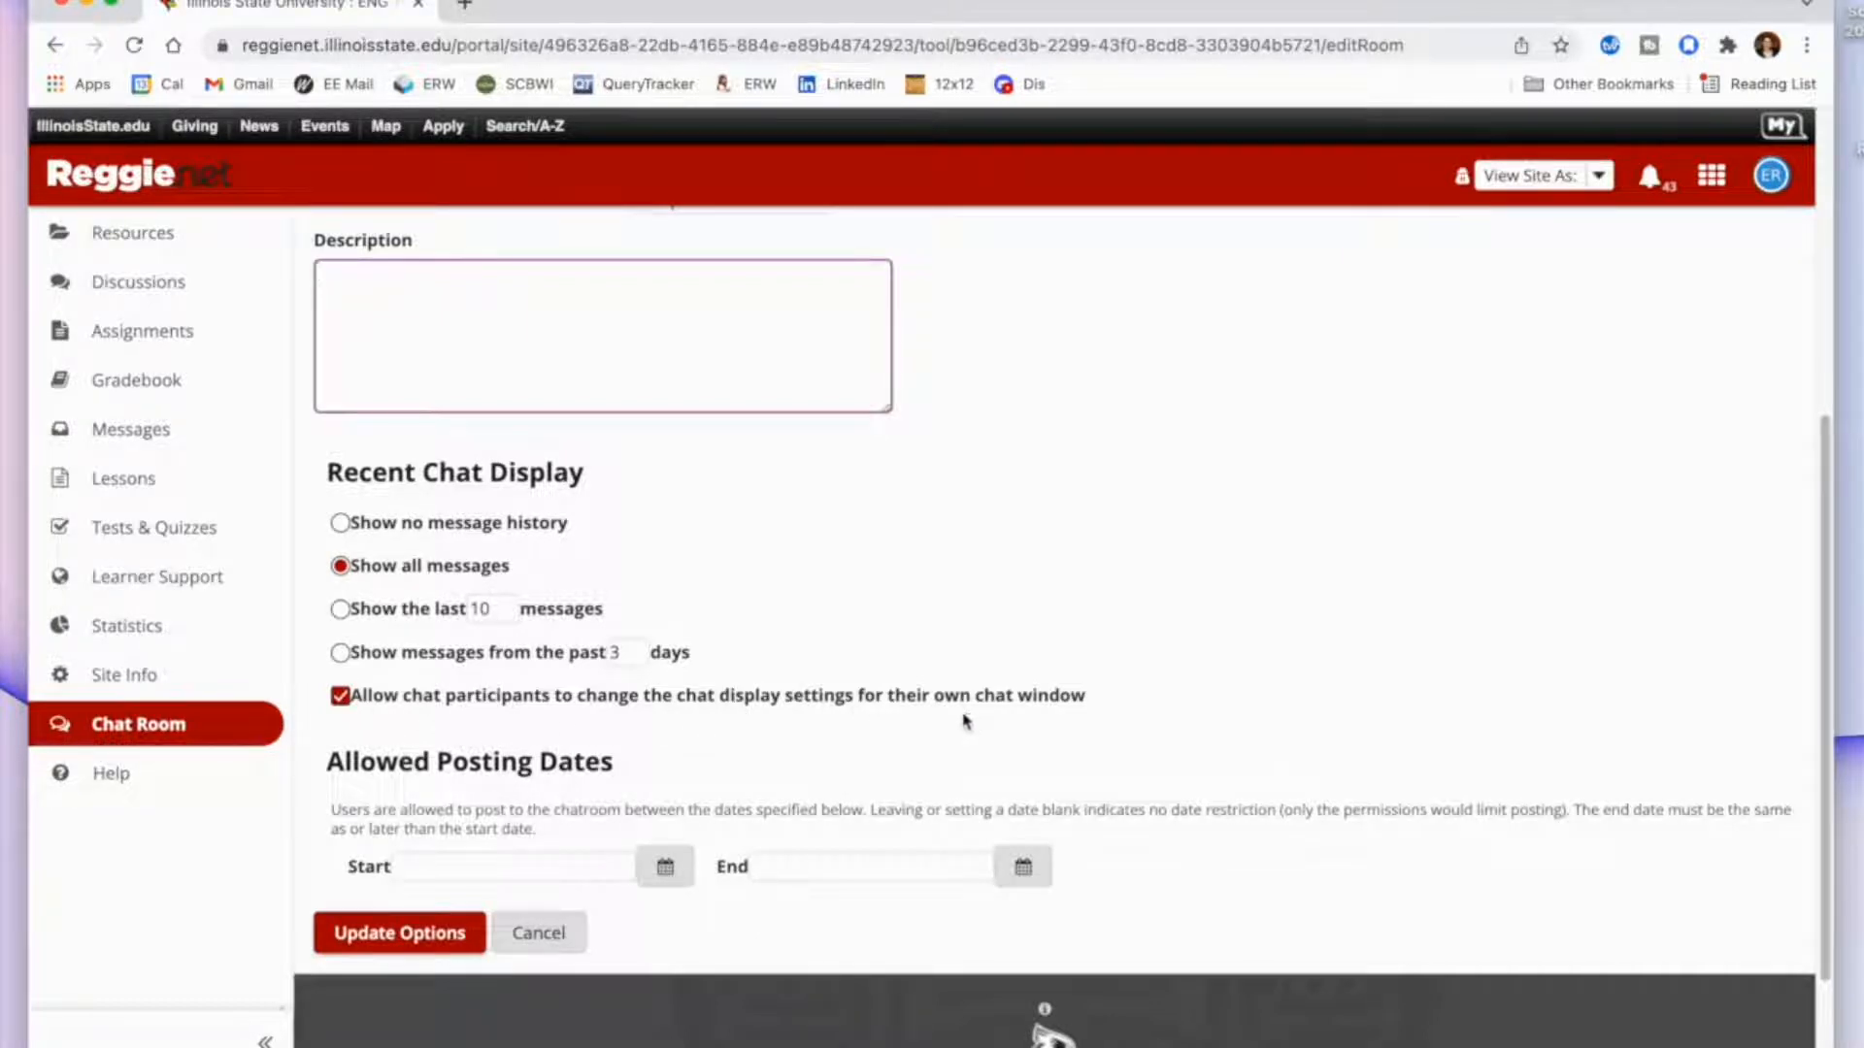
Save the new chat room titled Sample Chat Room with the default display and posting options.
scroll(961, 720, down, 1)
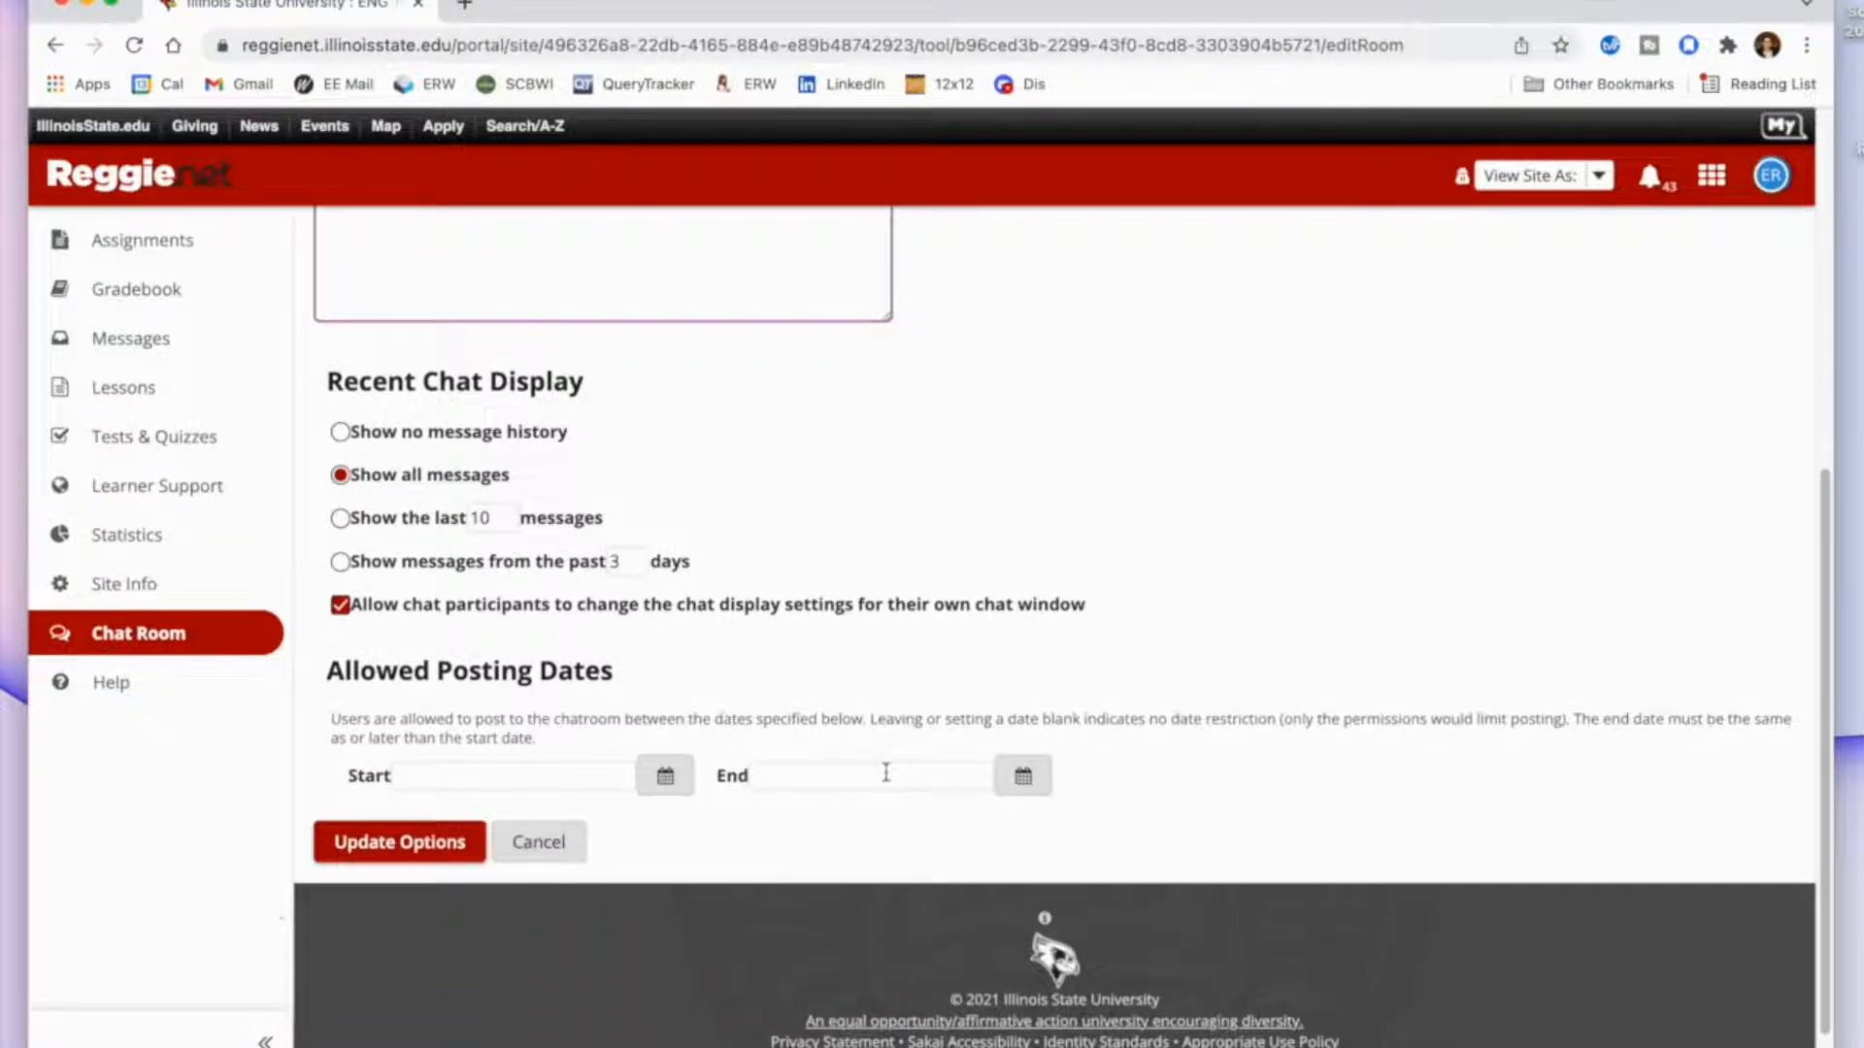
click(437, 852)
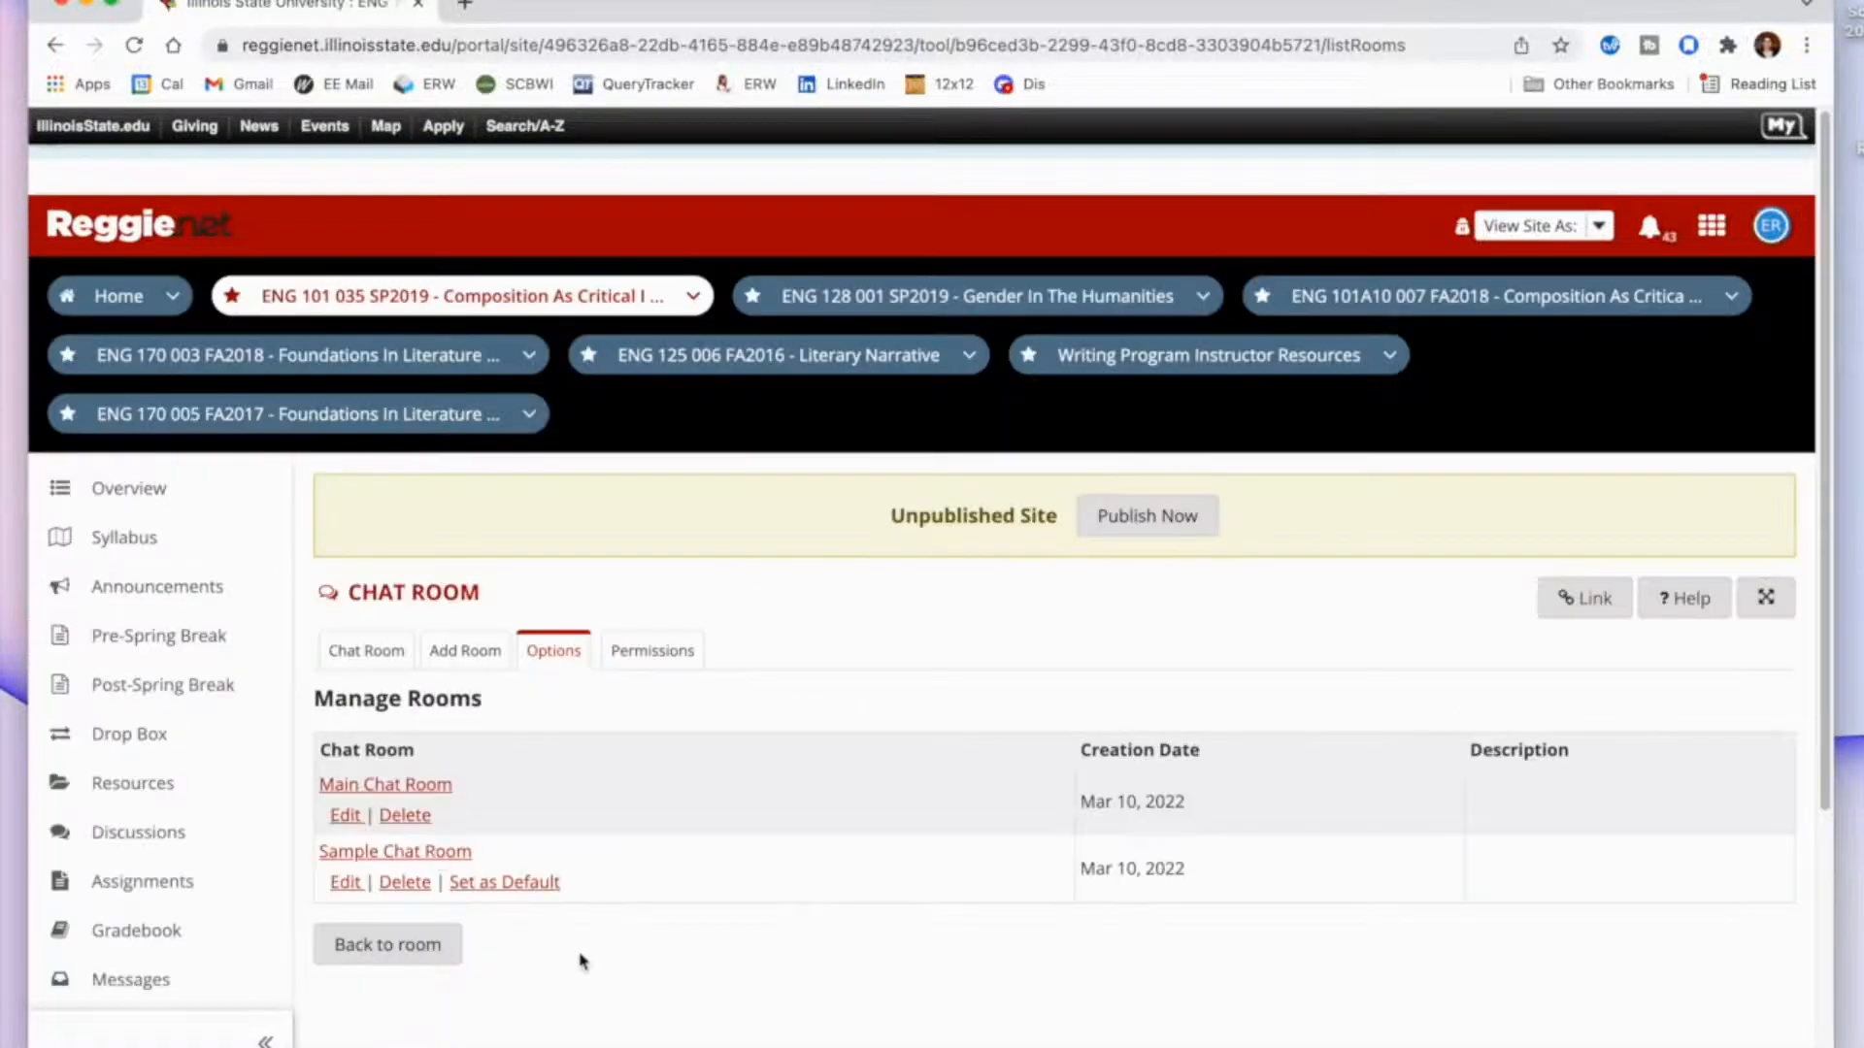
Delete the Main Chat Room from the list of managed rooms and confirm the deletion.
scroll(580, 959, down, 1)
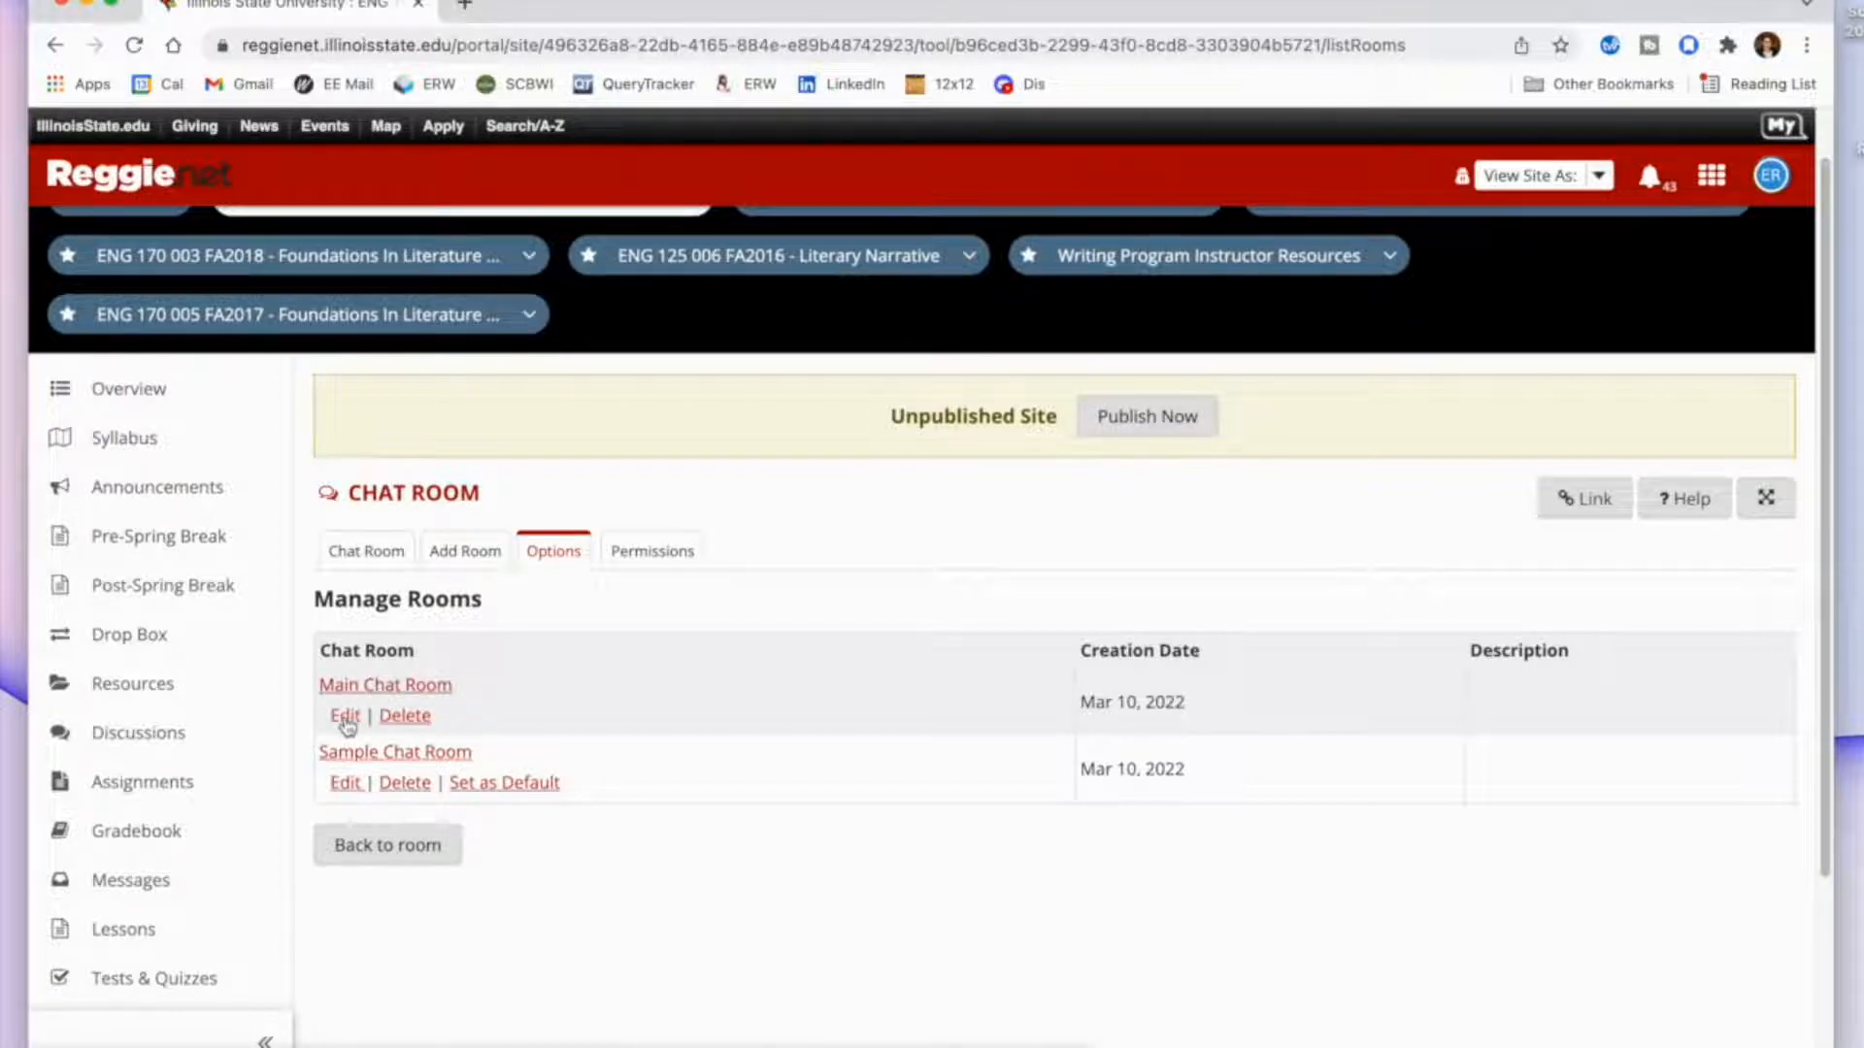
click(393, 720)
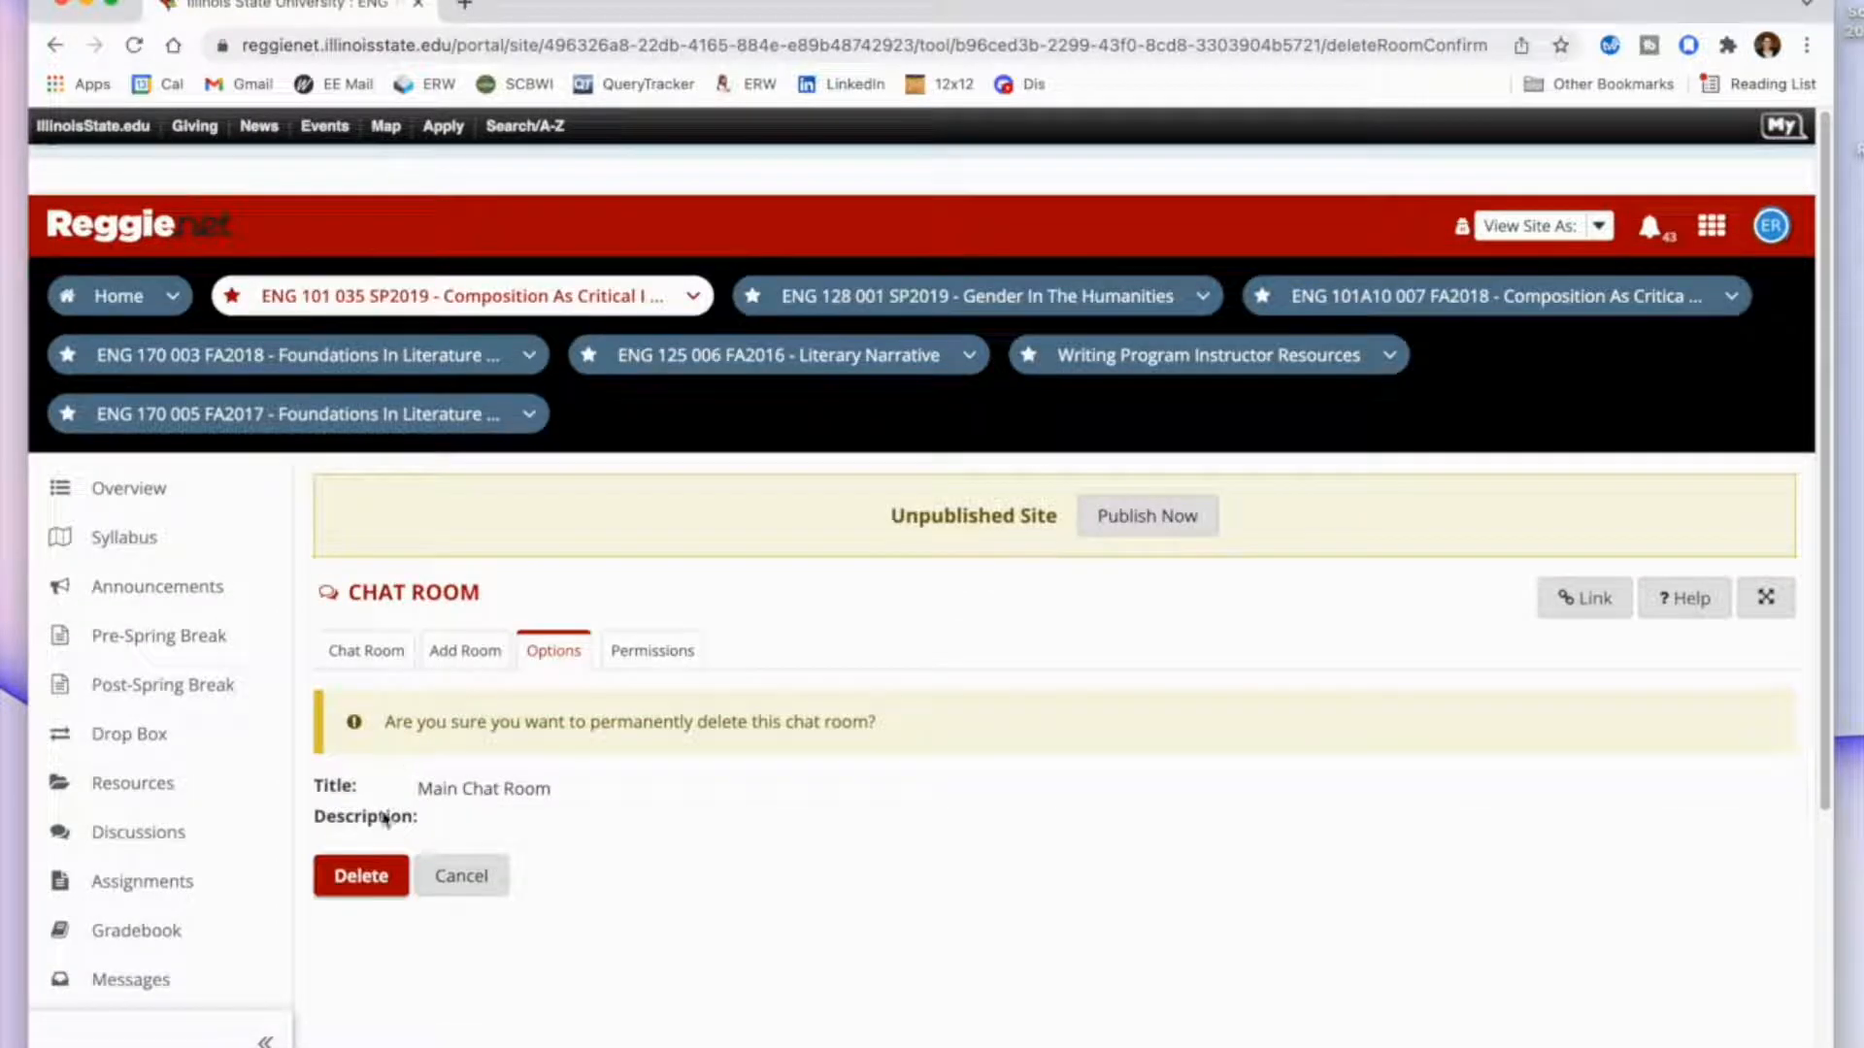
click(364, 876)
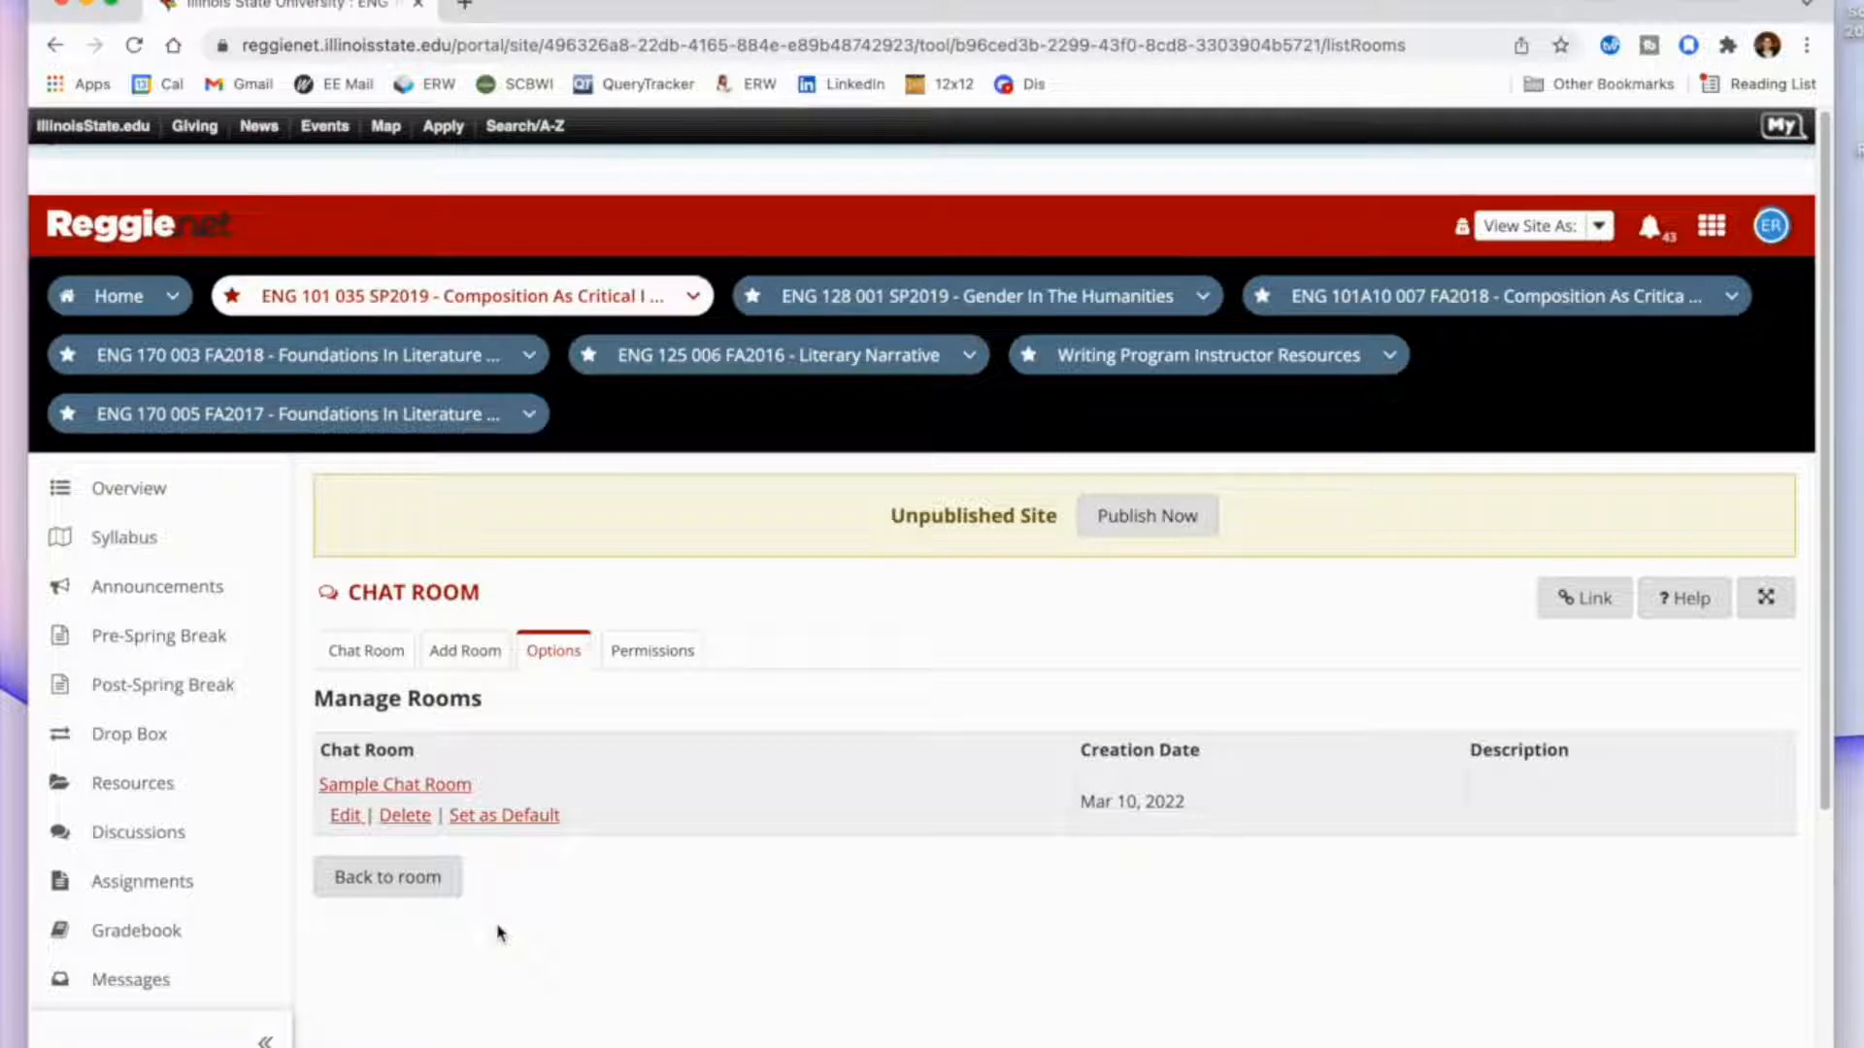
Add a new chat room titled "Metafiction" and save it with the default options.
click(452, 655)
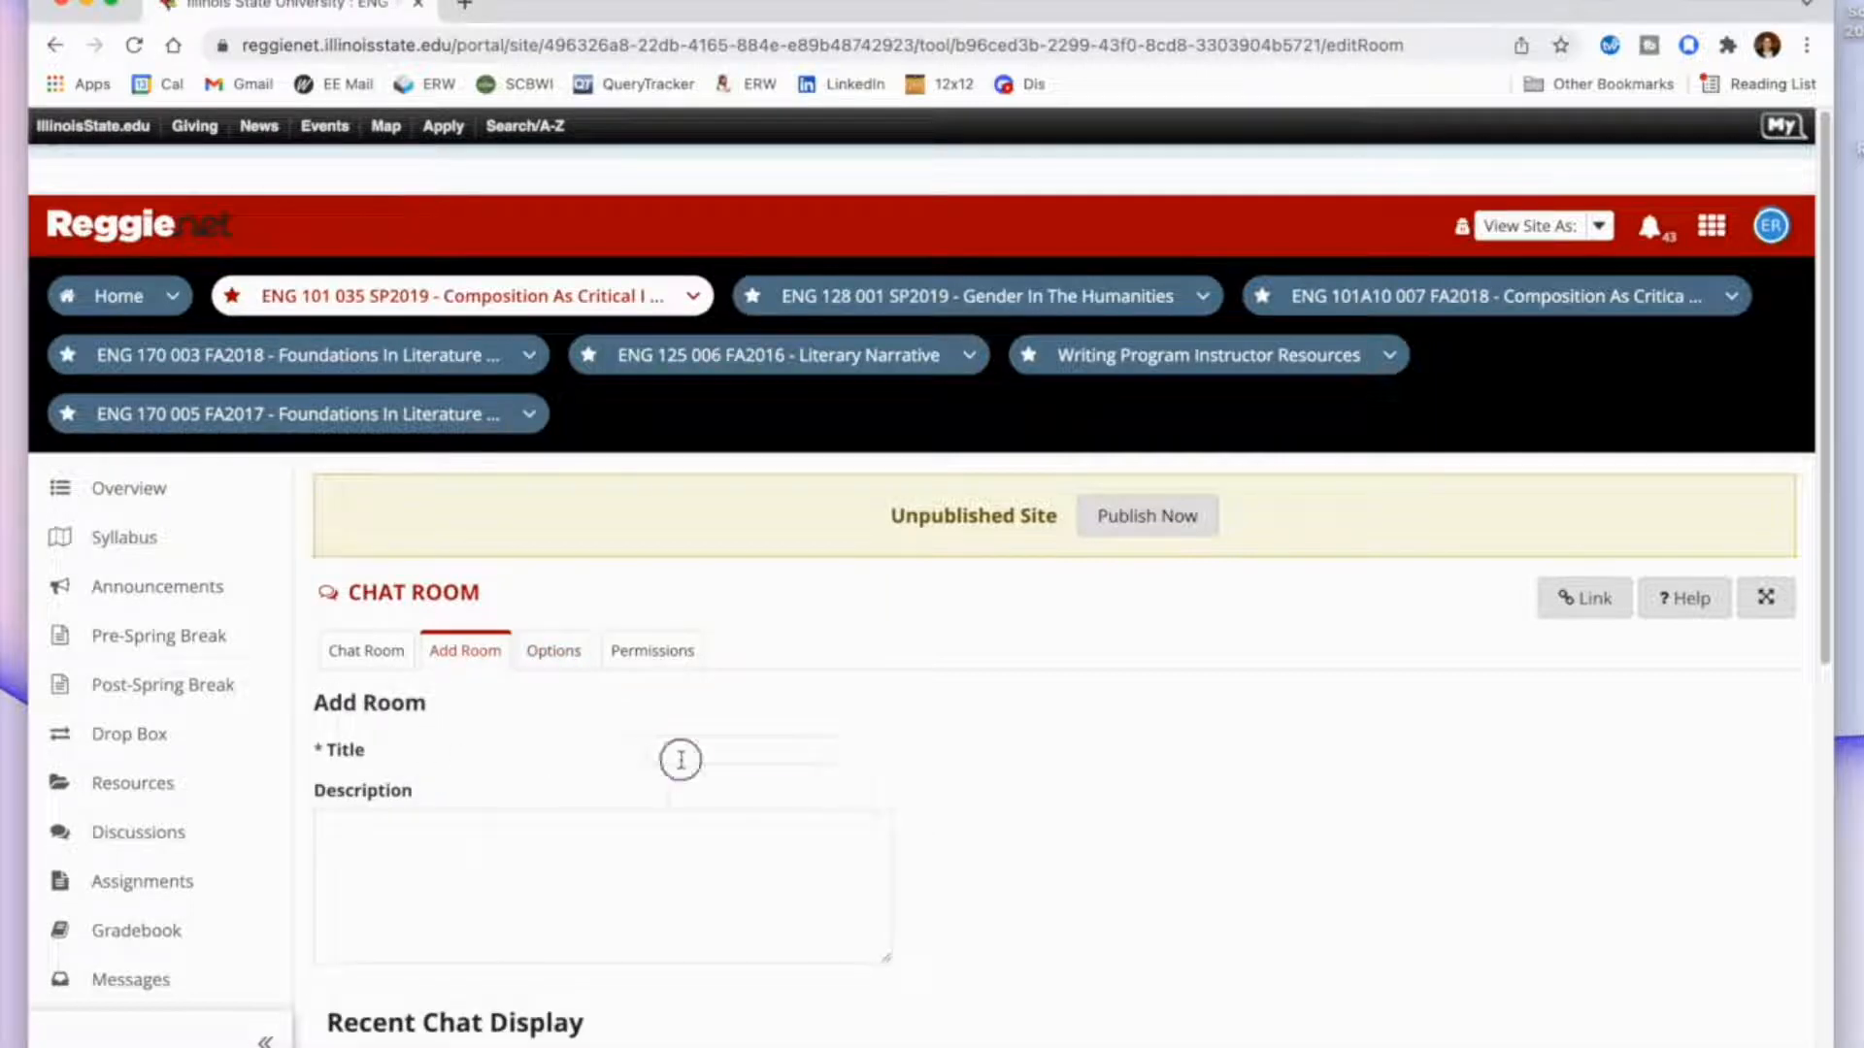
click(679, 754)
scroll(1059, 820, down, 3)
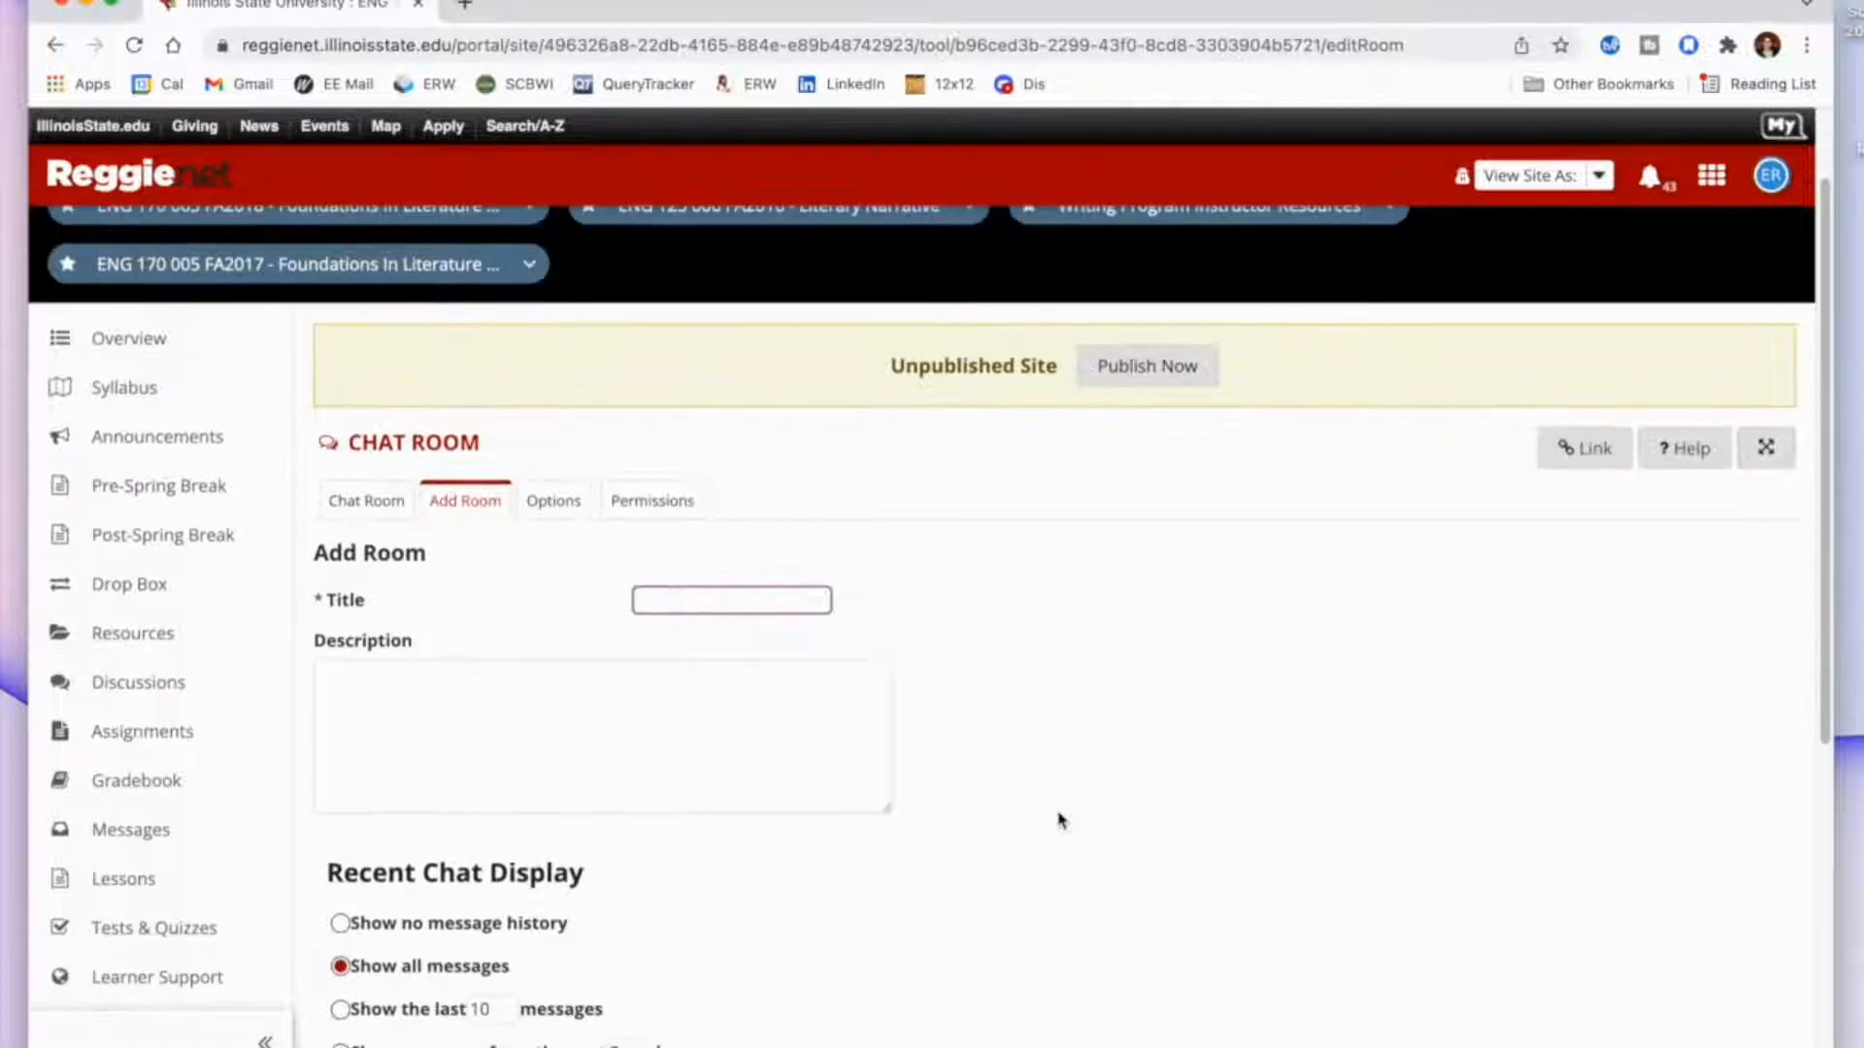
text(Metafiction)
scroll(782, 830, down, 3)
scroll(782, 833, down, 2)
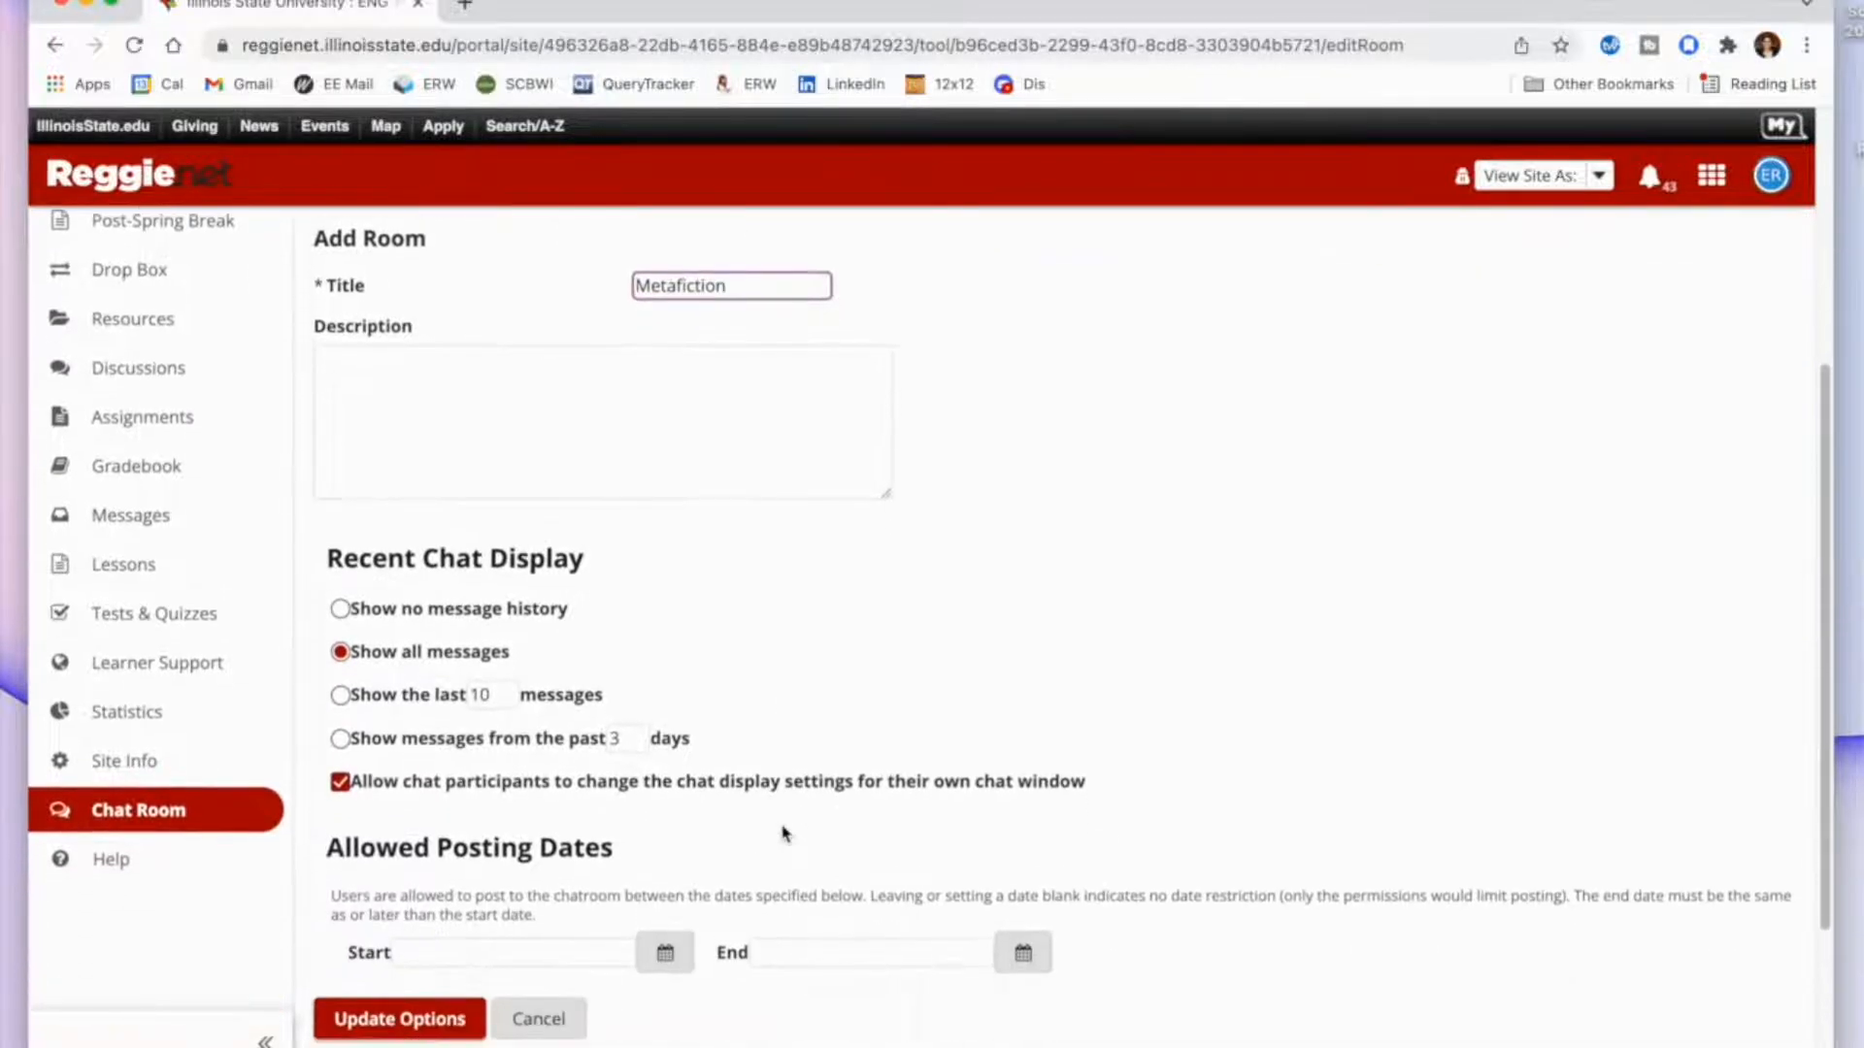
scroll(542, 735, down, 2)
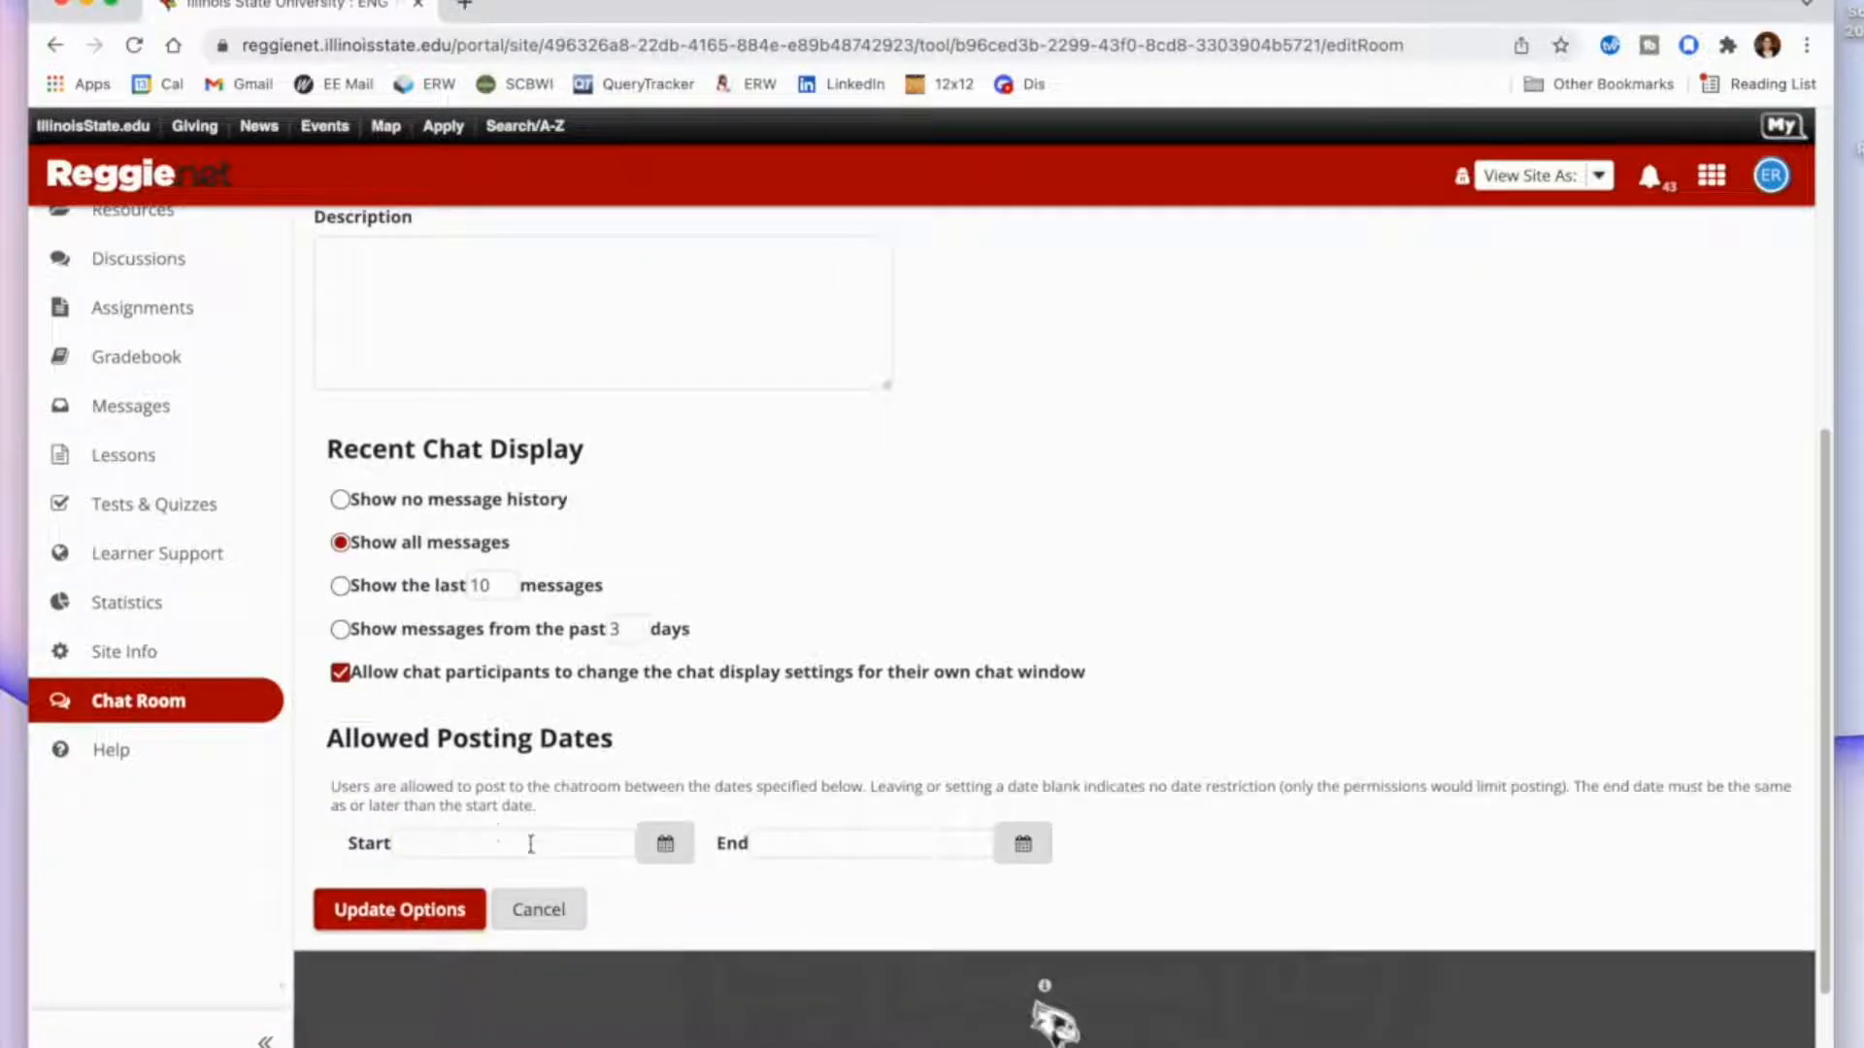
click(417, 927)
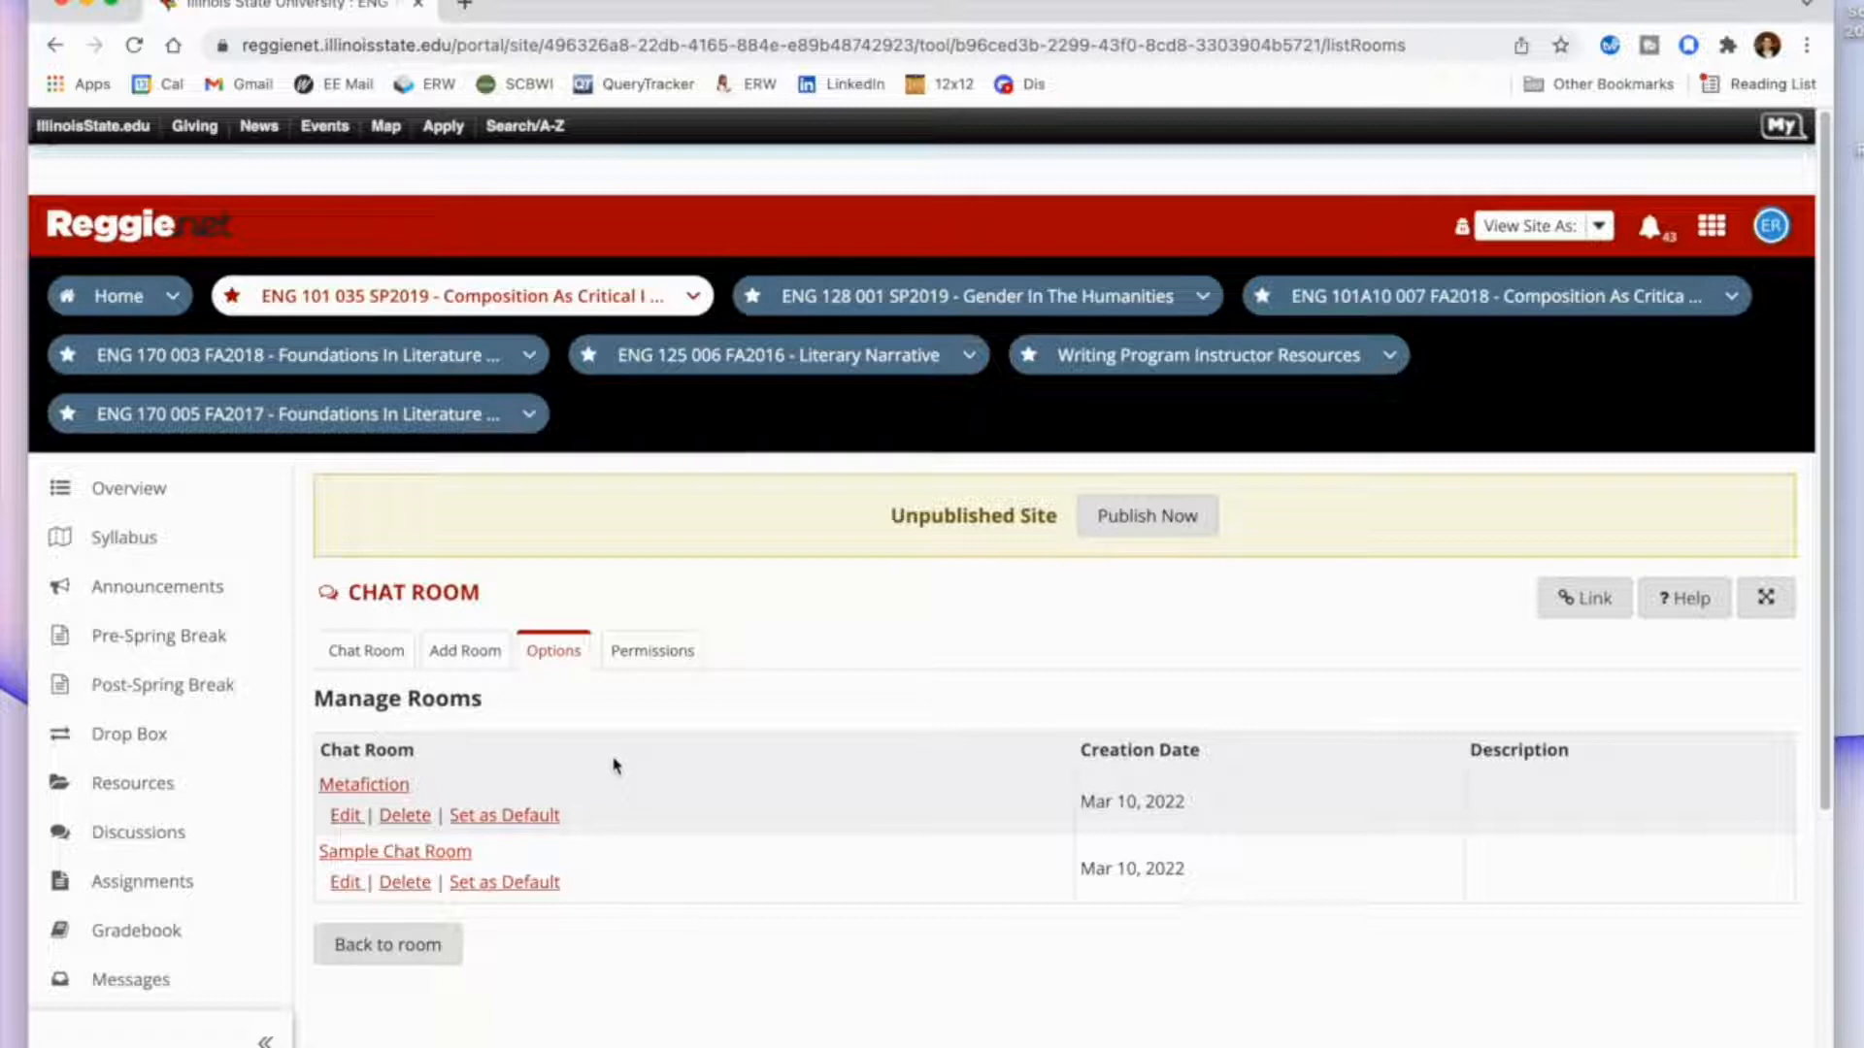
Add a new chat room titled "SEL" and save it with the default options.
click(472, 666)
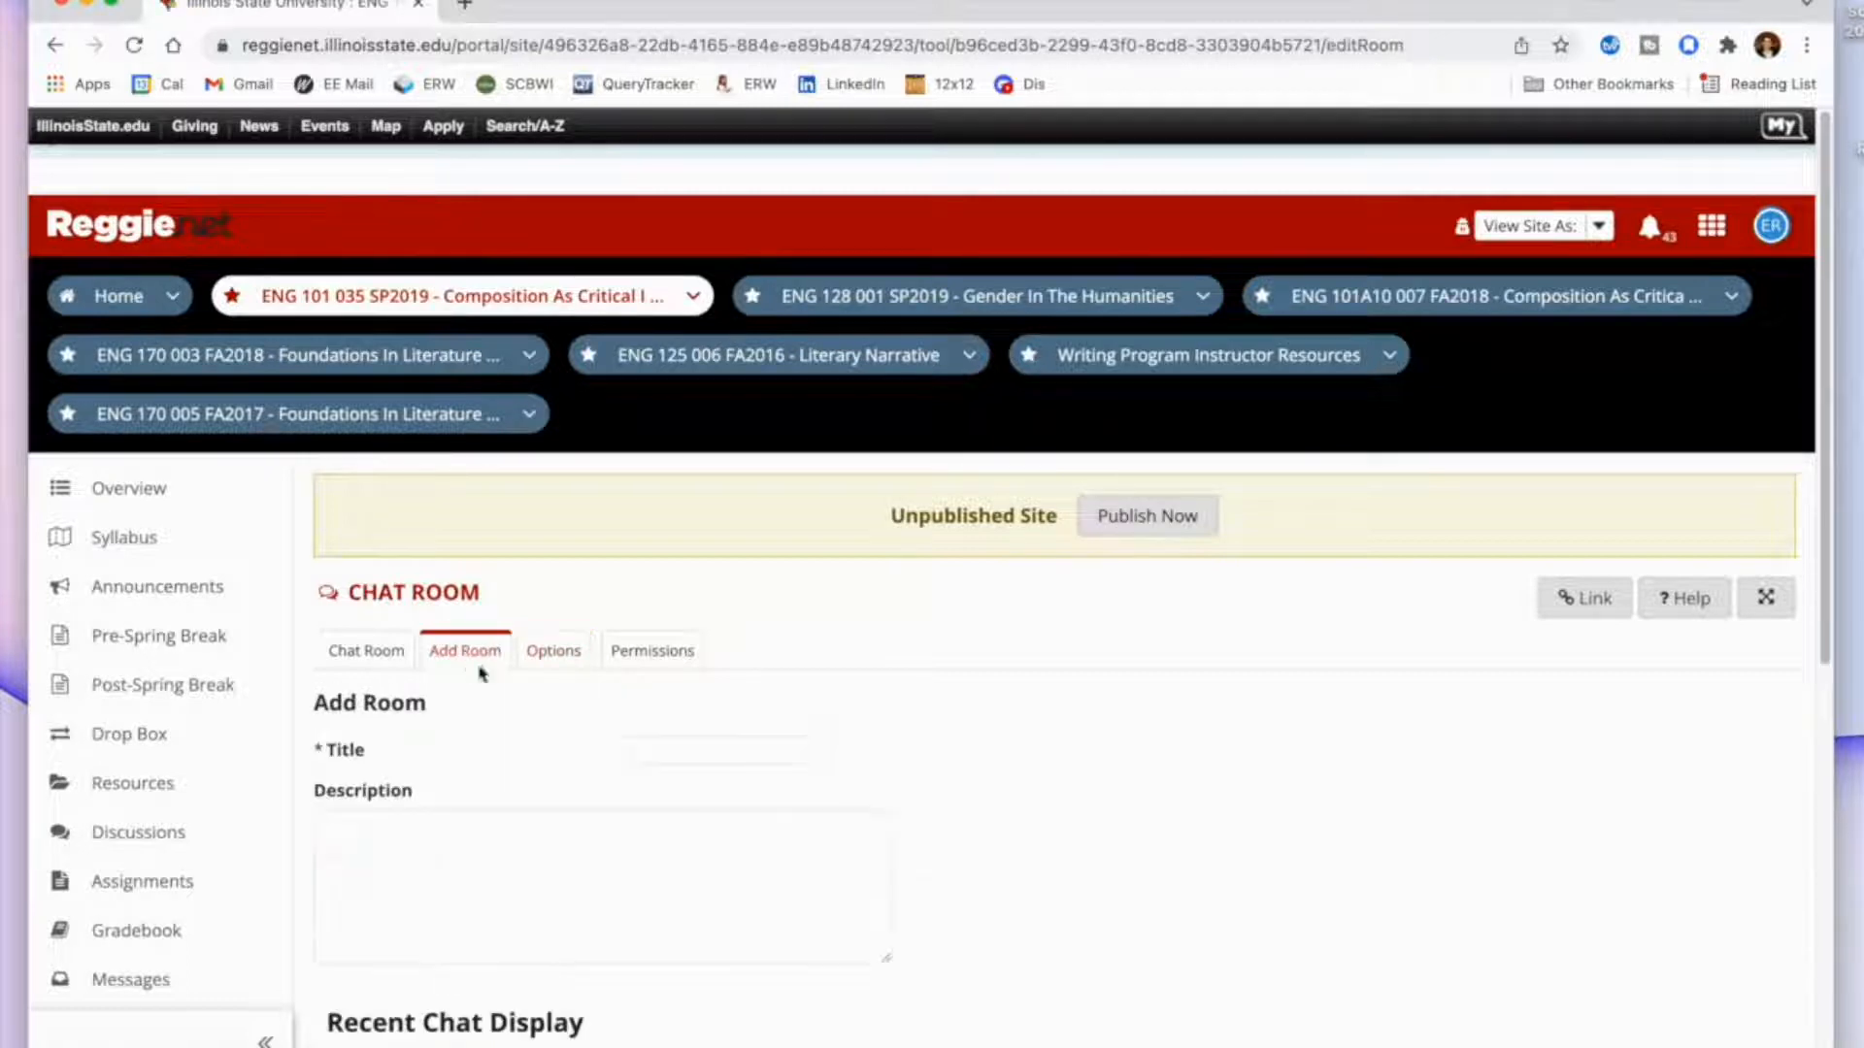
click(721, 746)
scroll(1014, 782, down, 2)
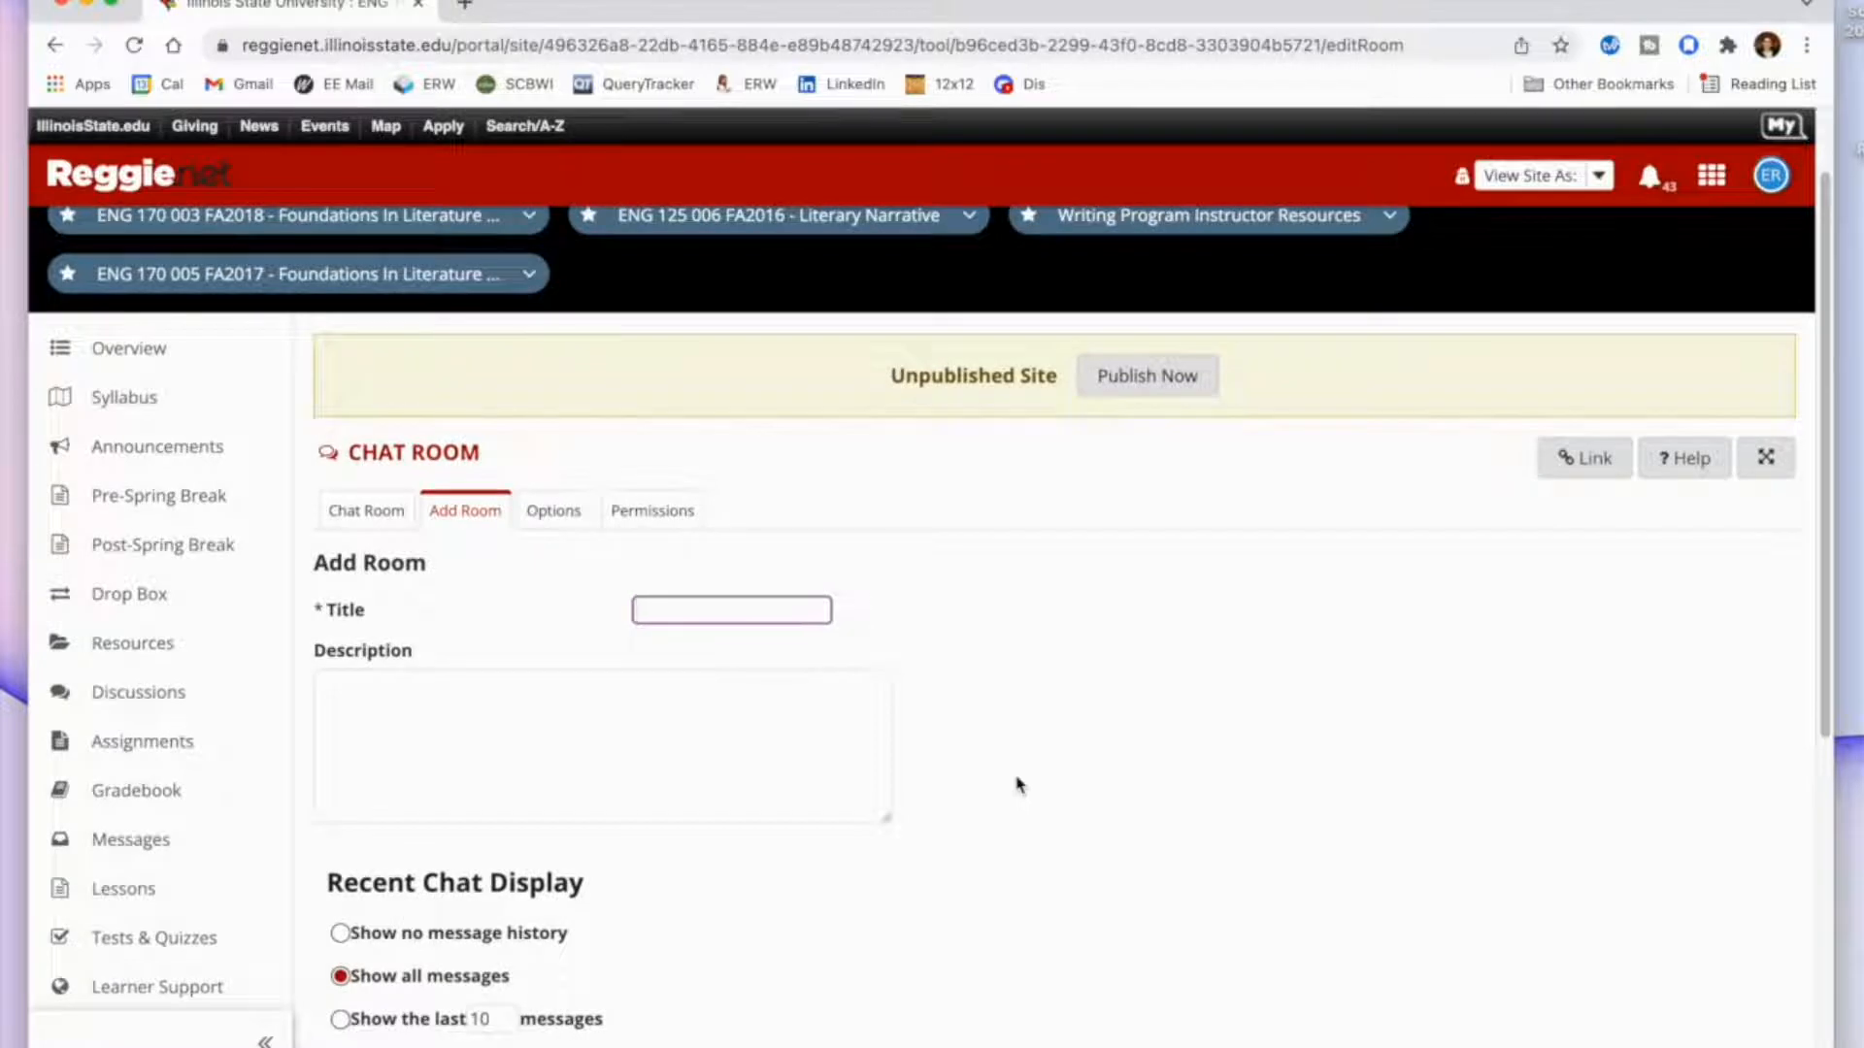
text(SEL)
click(582, 778)
scroll(583, 777, down, 3)
scroll(582, 781, down, 2)
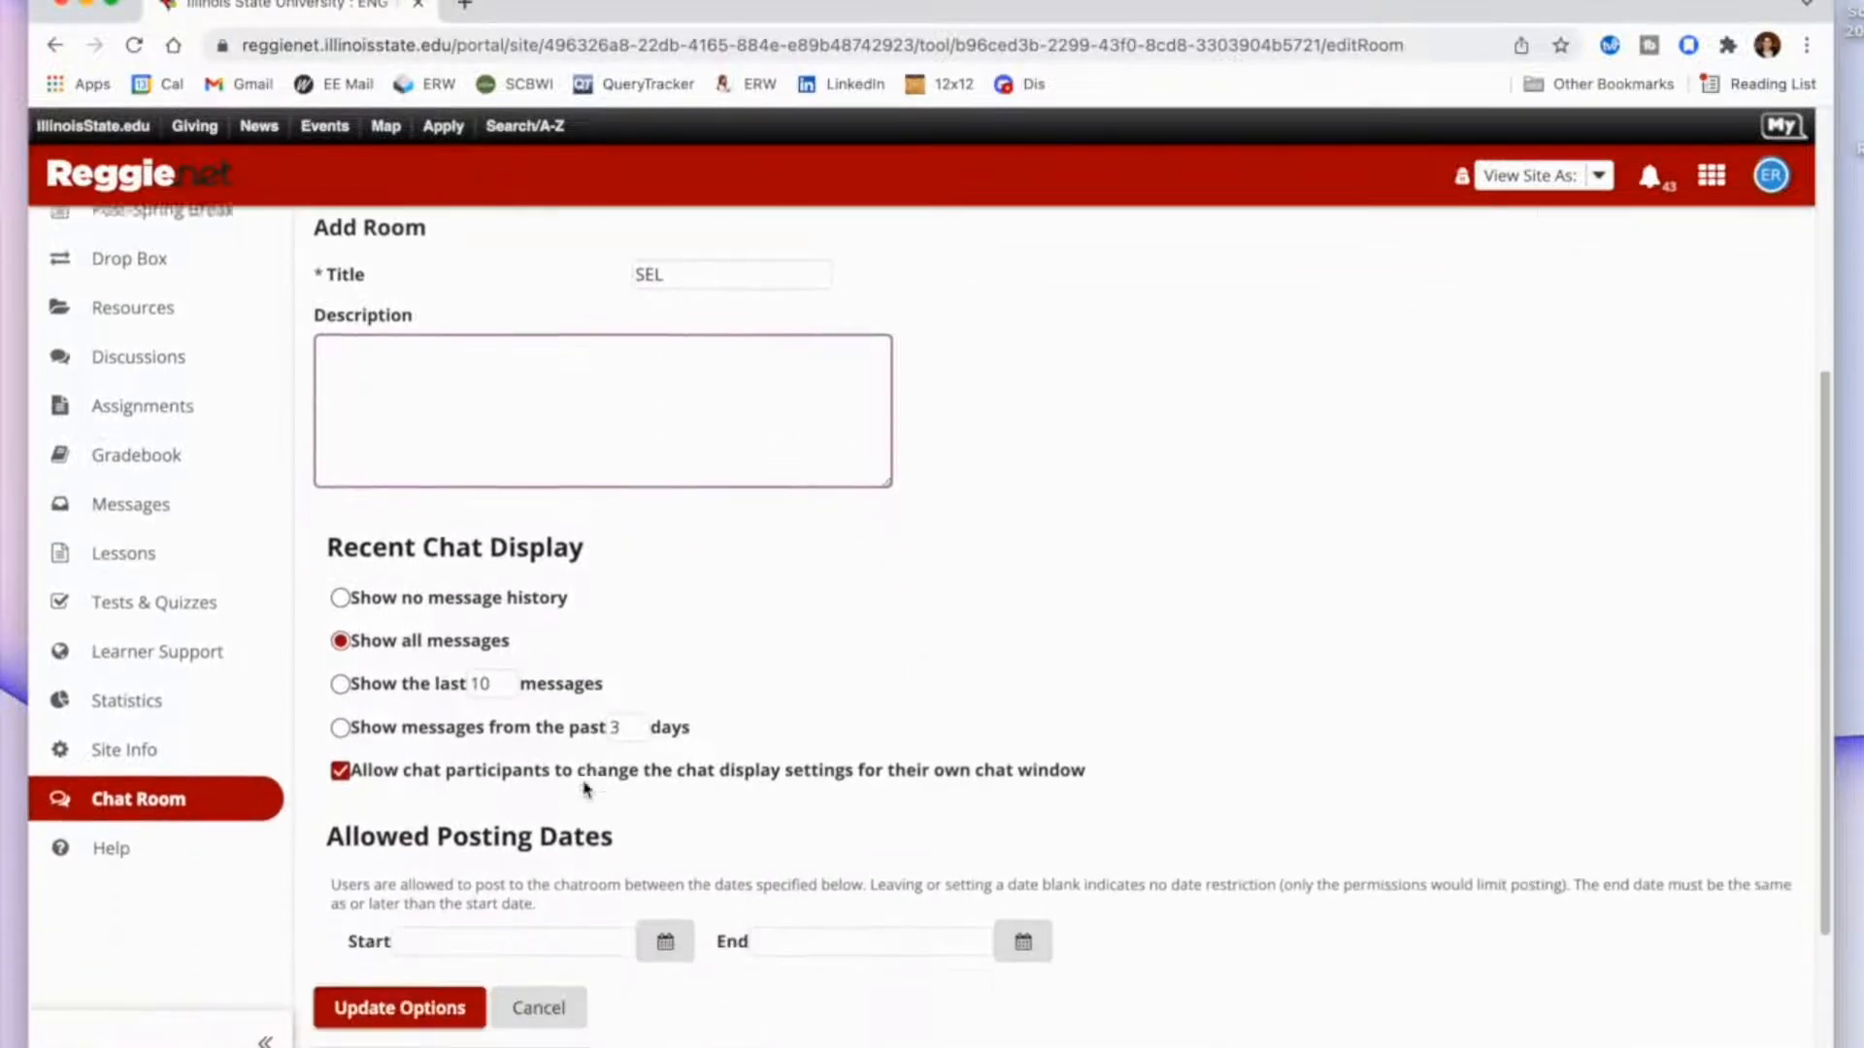
click(384, 979)
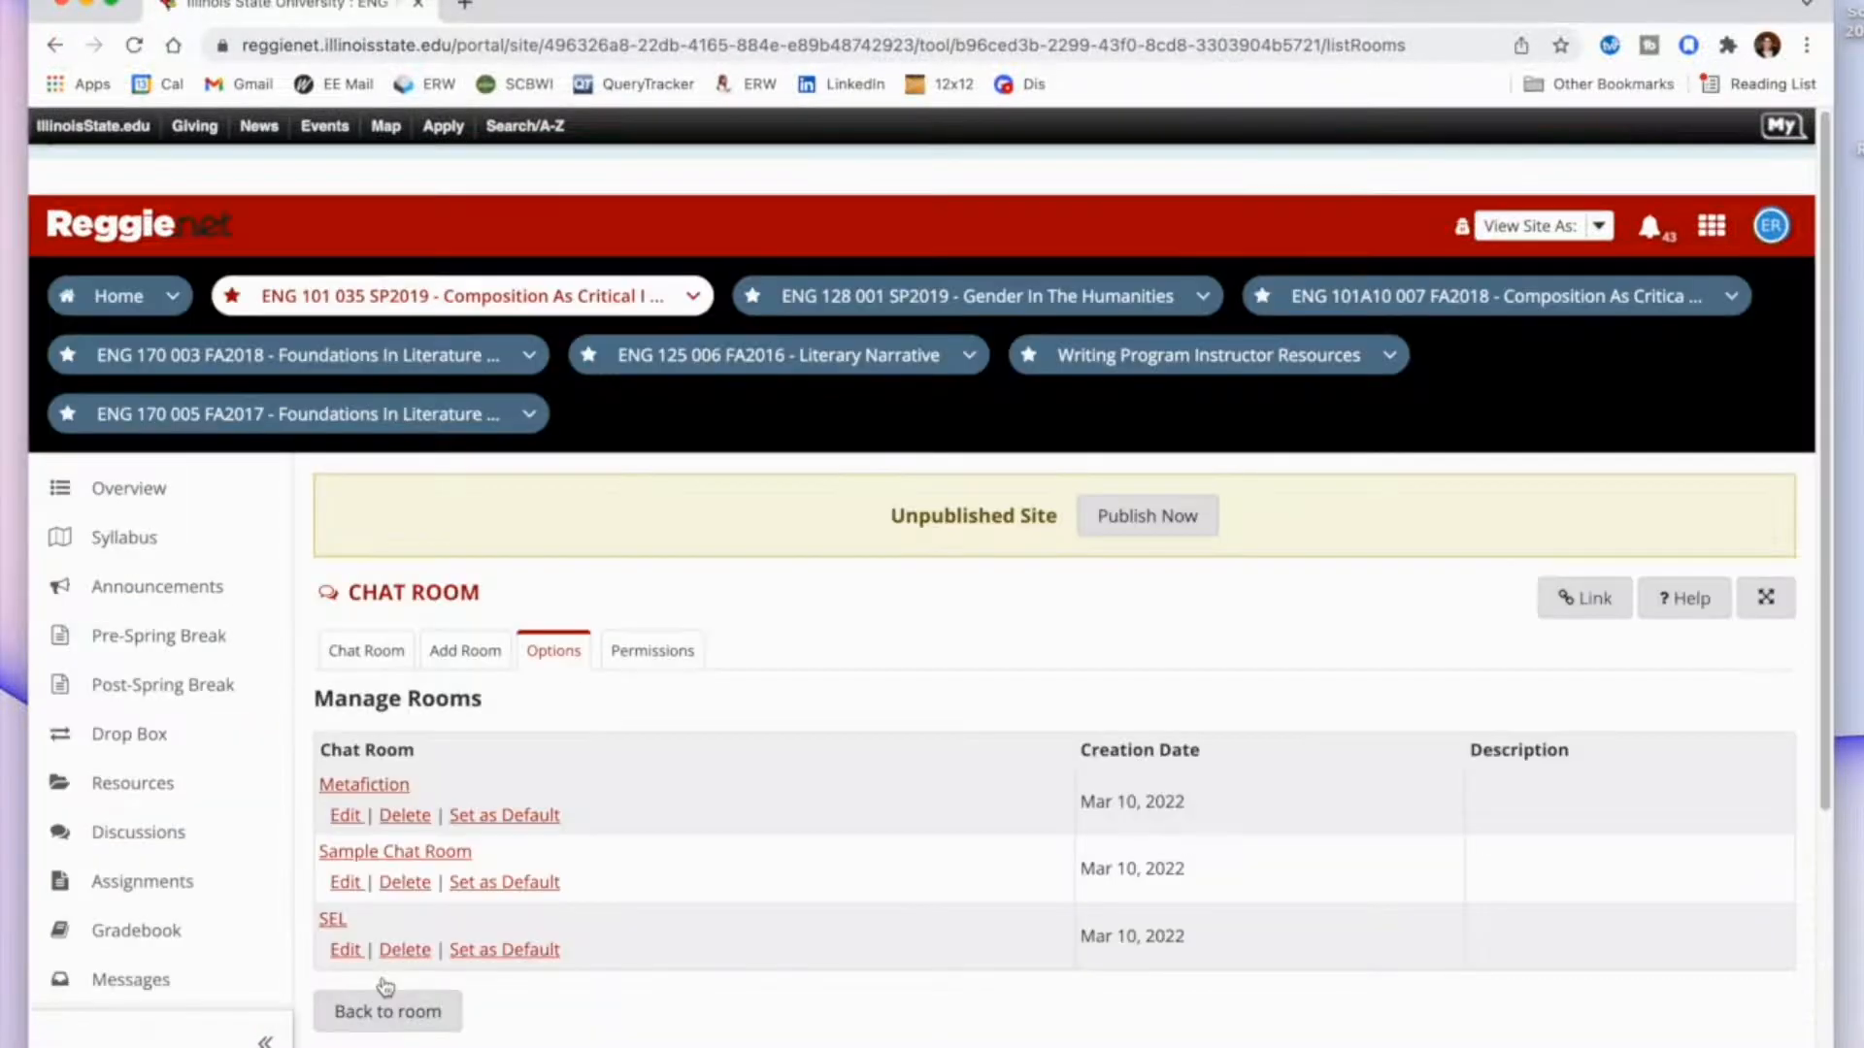
Add a new chat room titled "Nonfiction" and save it with the default options.
click(466, 650)
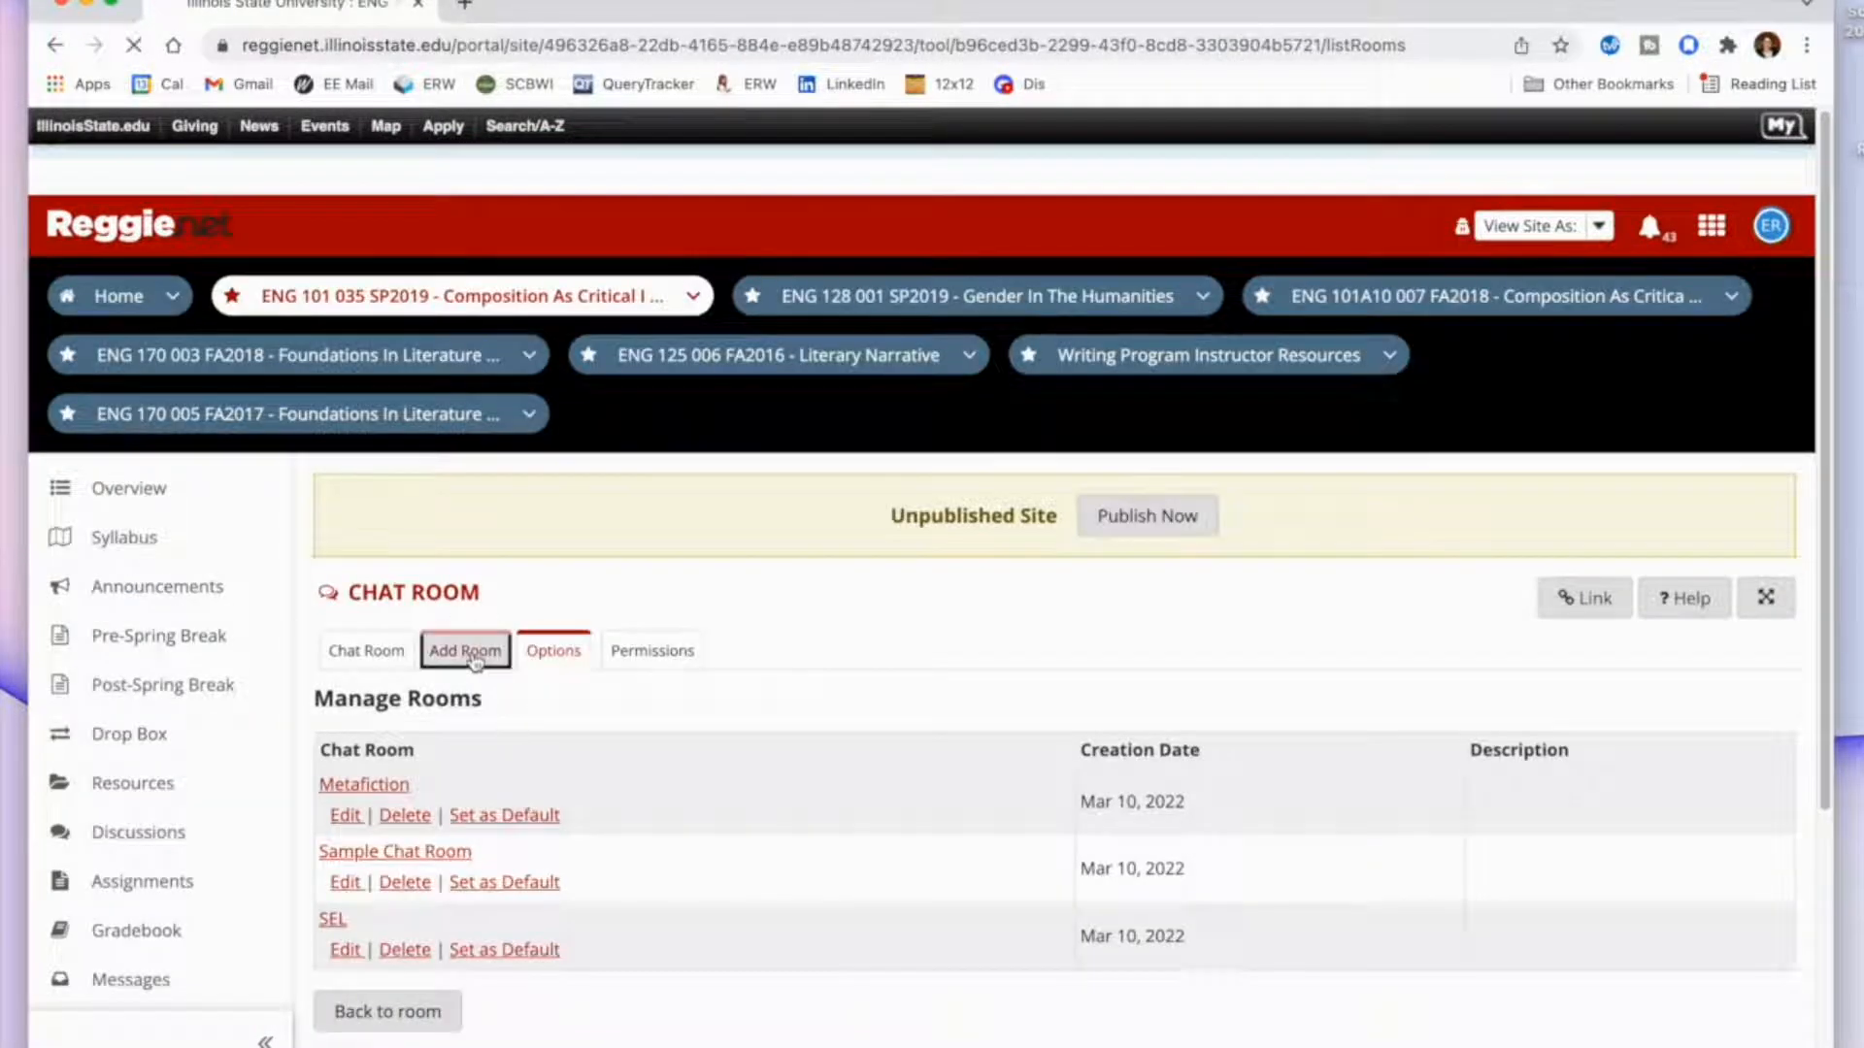
click(713, 744)
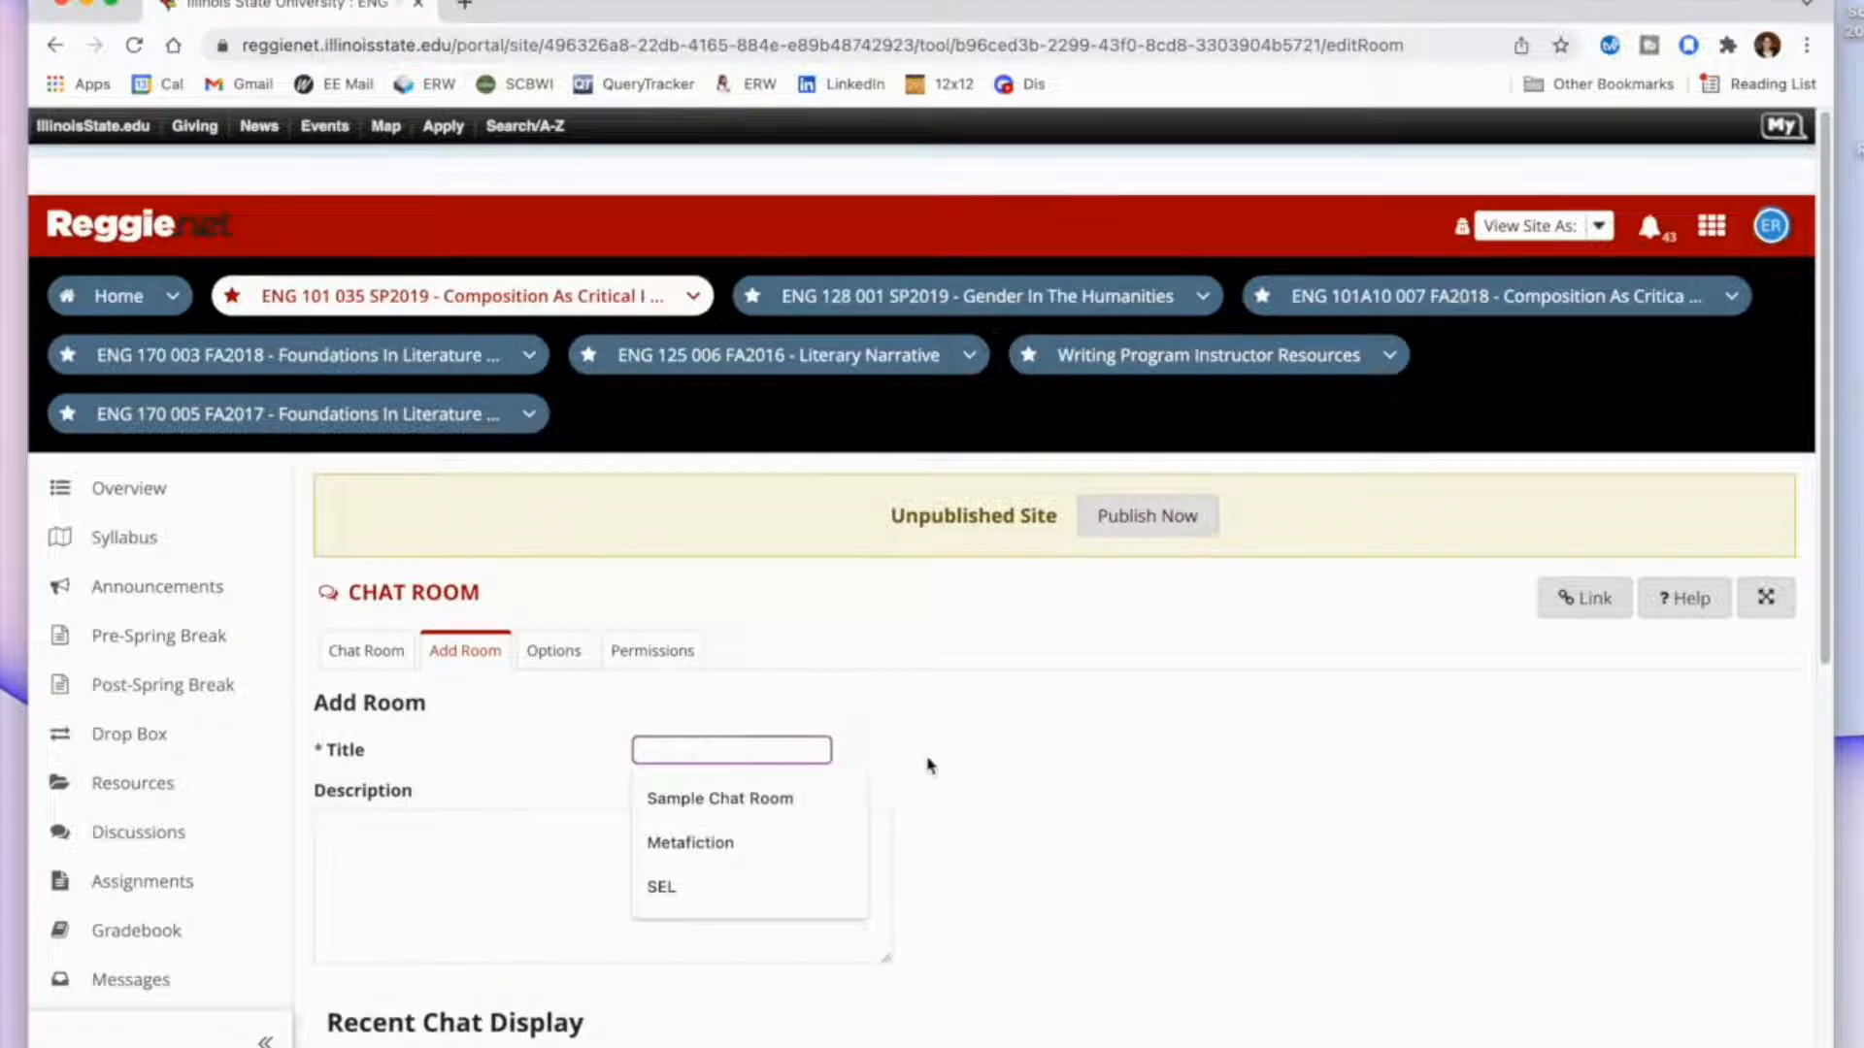
scroll(928, 764, down, 3)
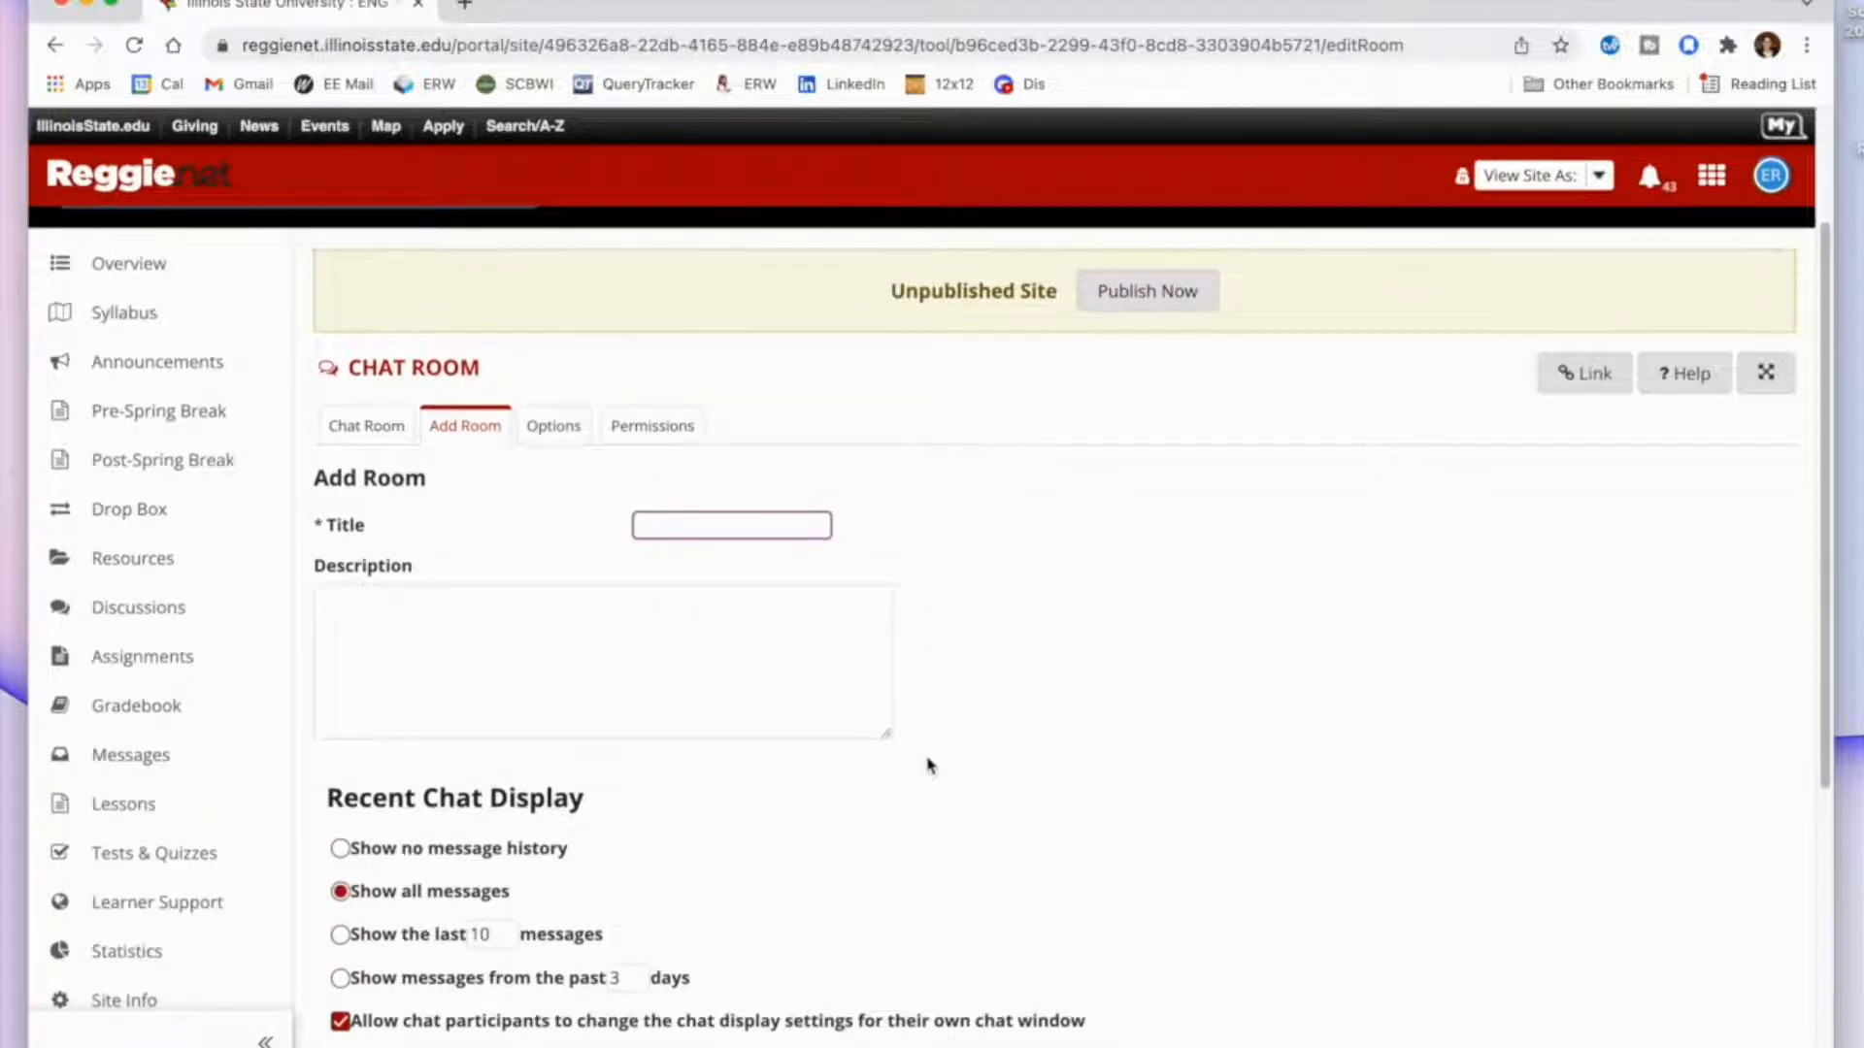
text(Nonfiction)
scroll(848, 820, down, 3)
click(408, 1035)
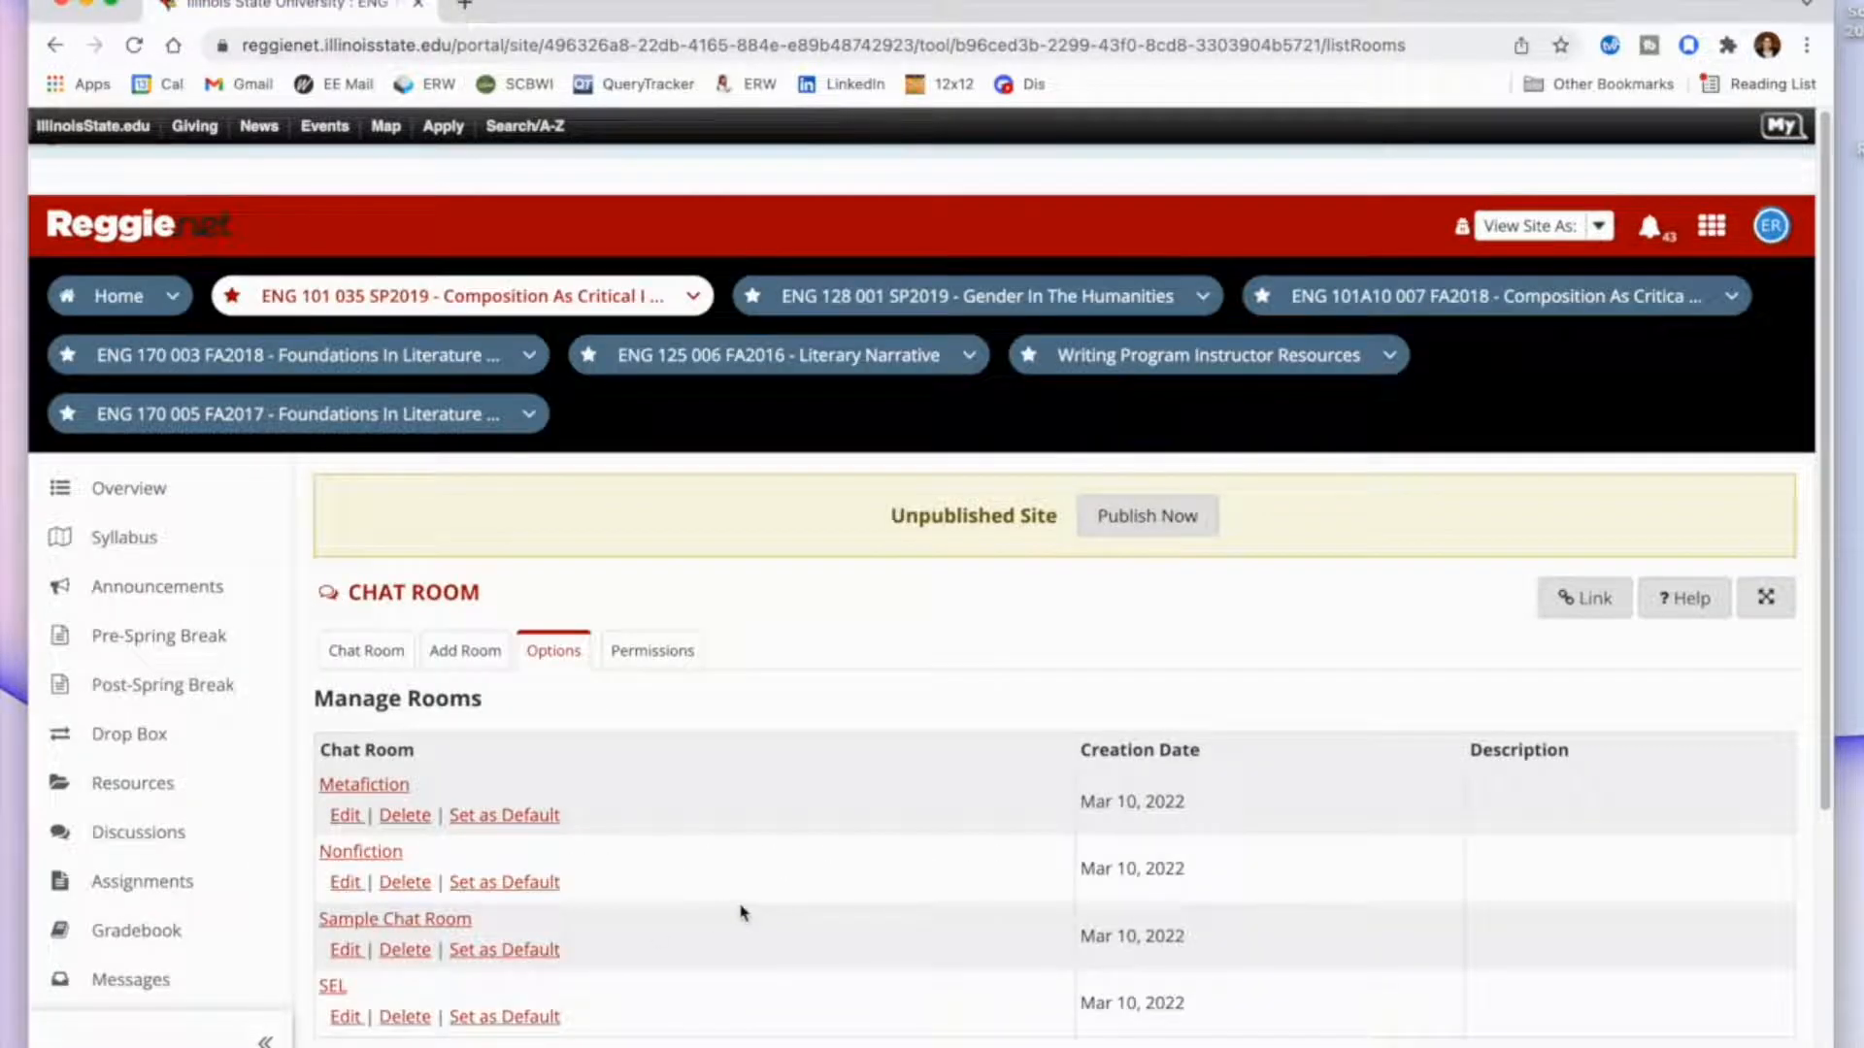
Delete the Sample Chat Room from the list of managed rooms.
scroll(743, 913, down, 3)
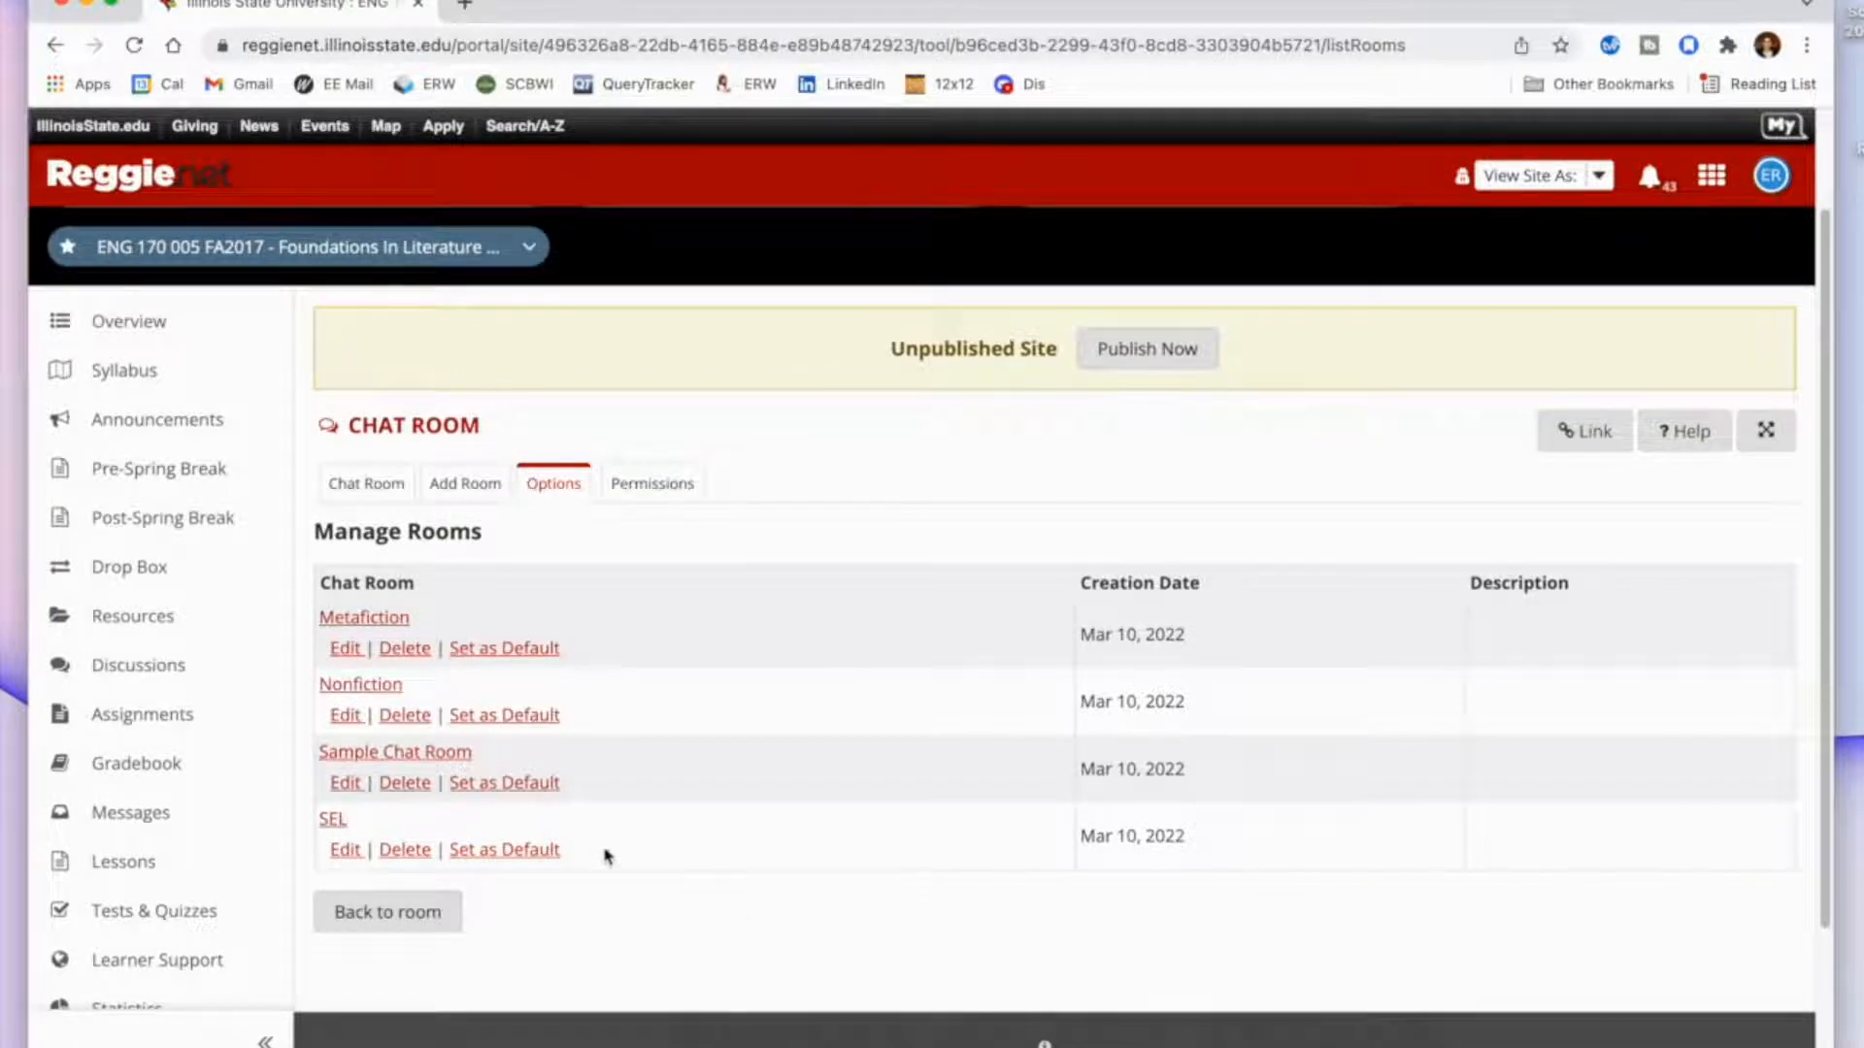
click(413, 788)
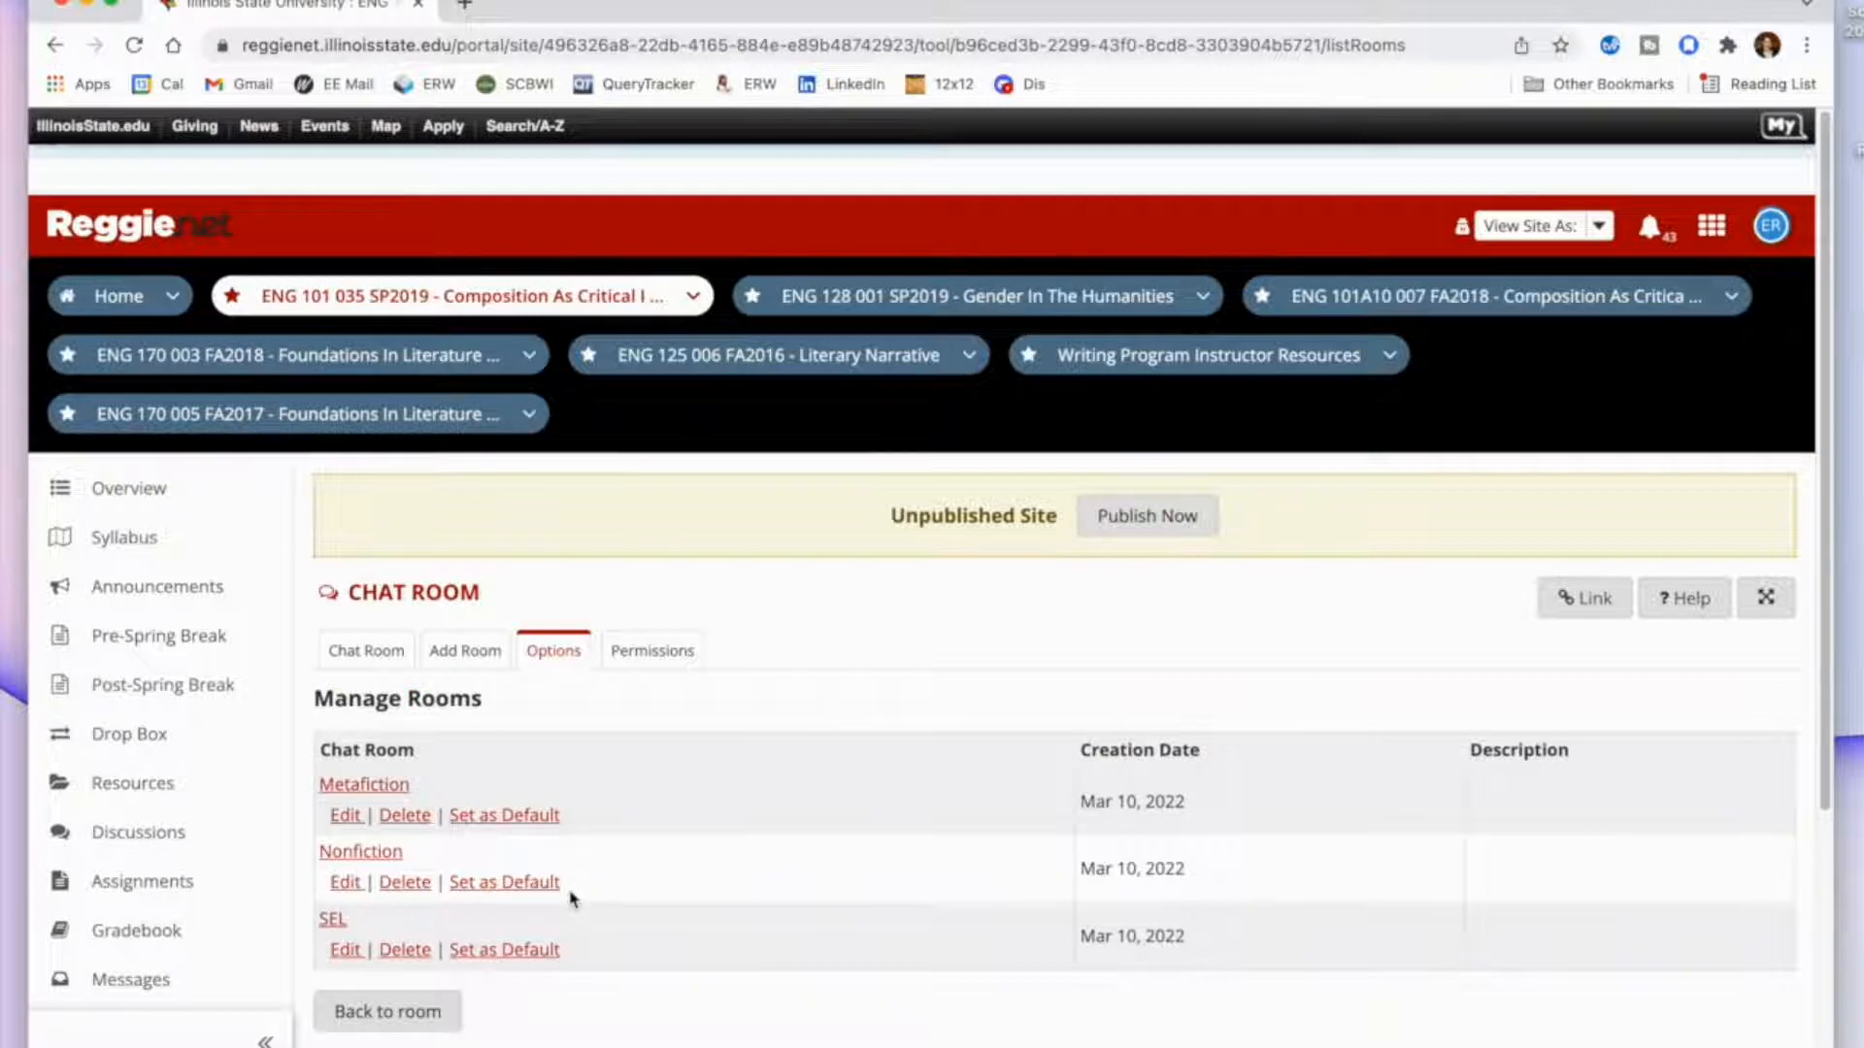
scroll(572, 897, down, 2)
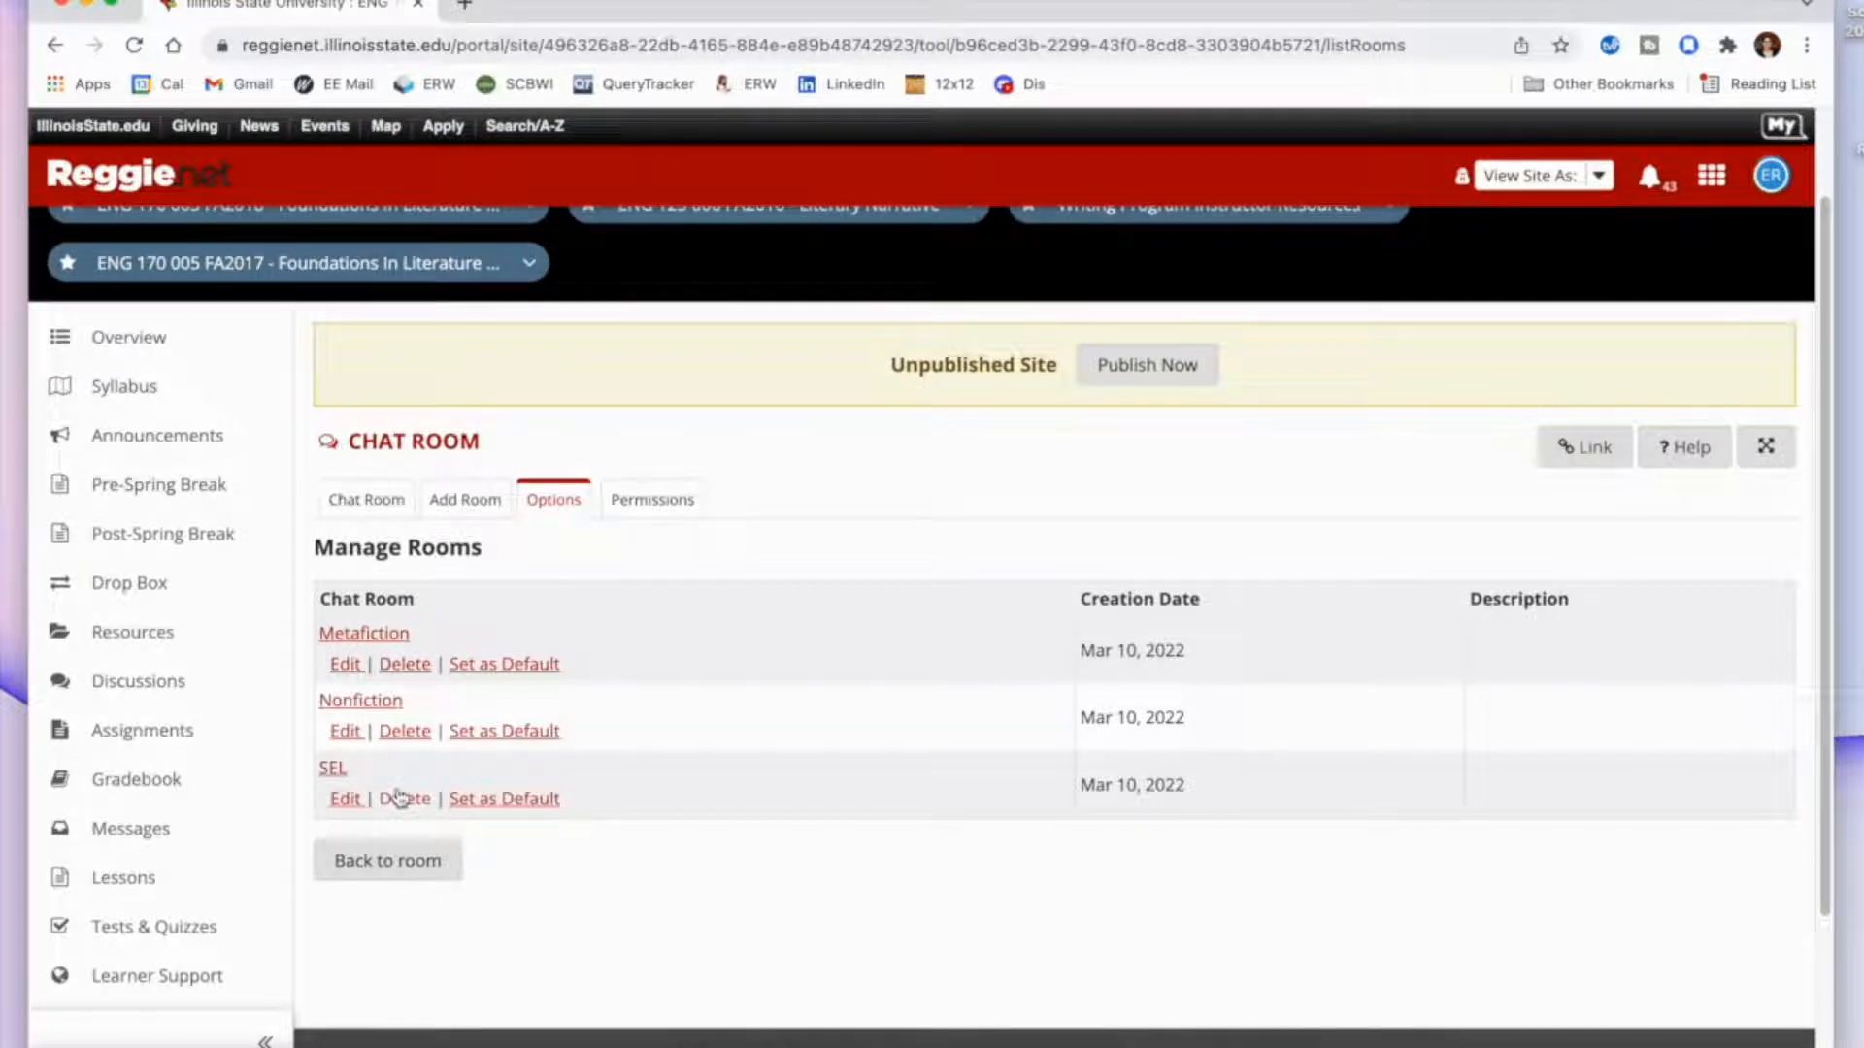
Open the Metafiction chat room and post the message "Prompt".
click(378, 635)
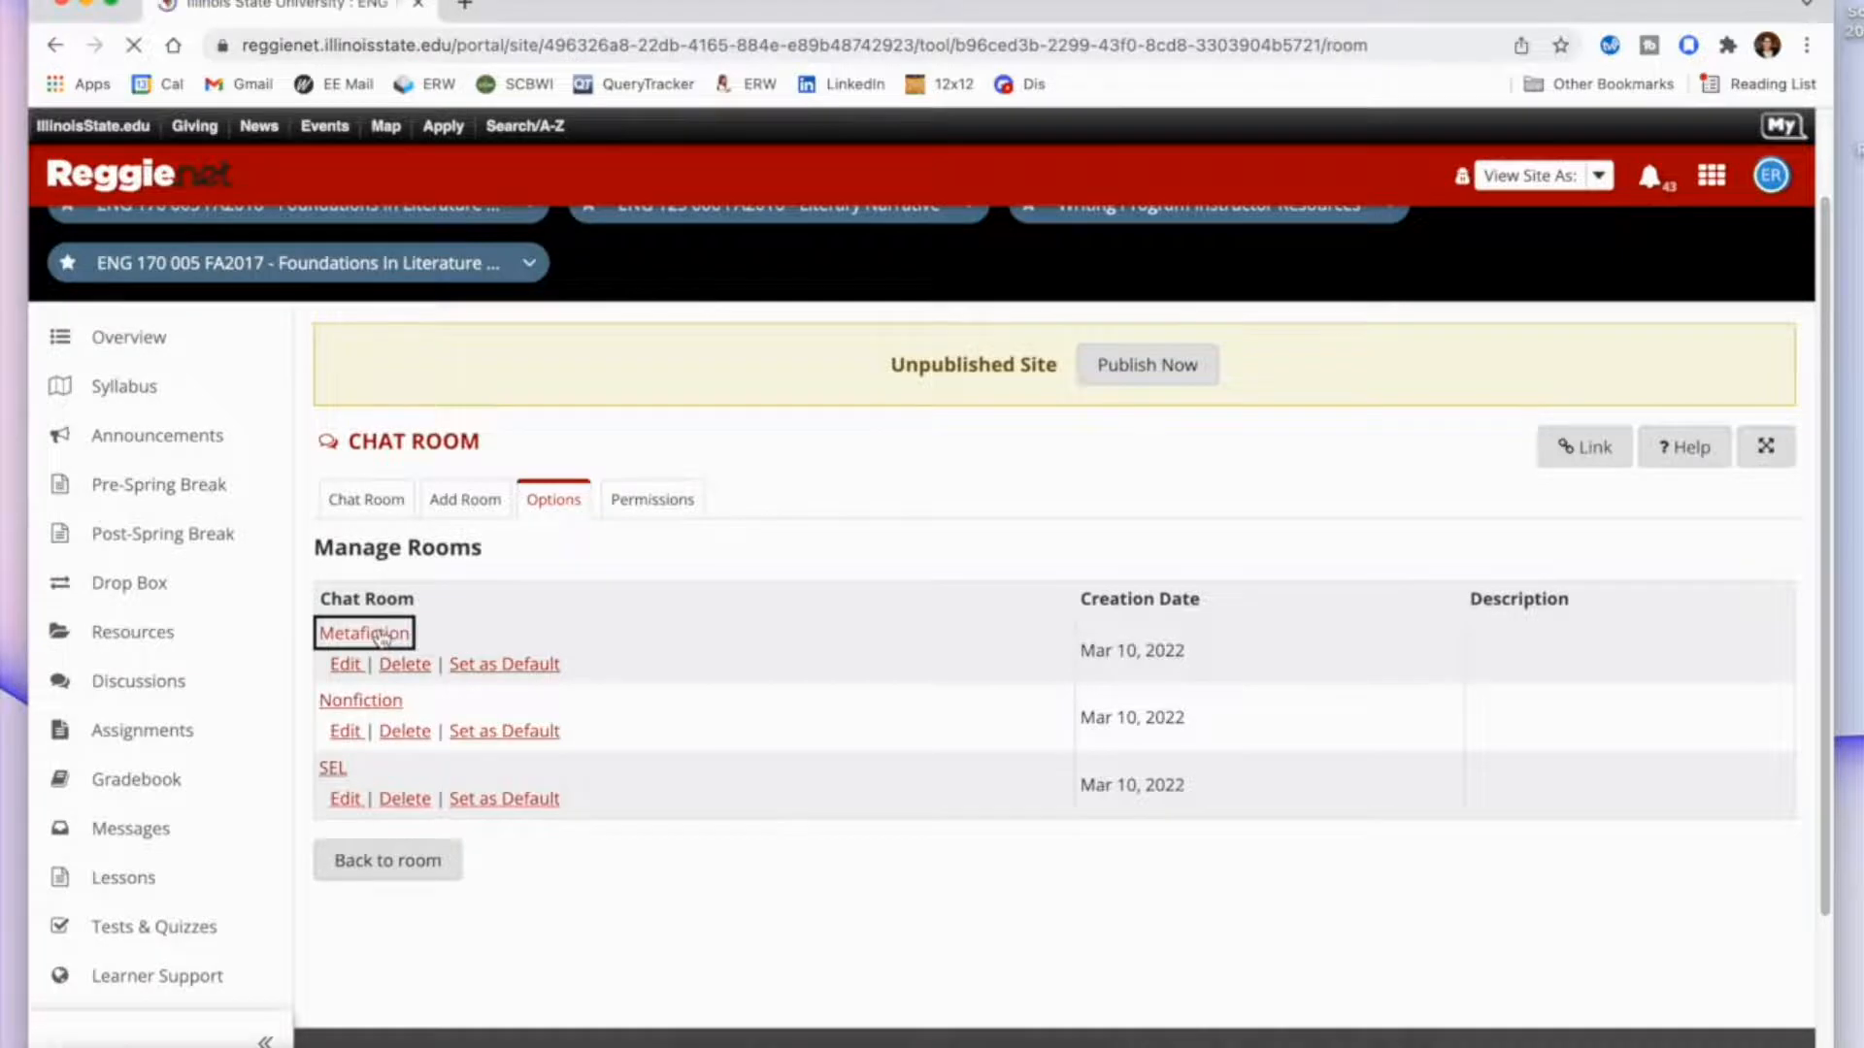
scroll(629, 762, down, 2)
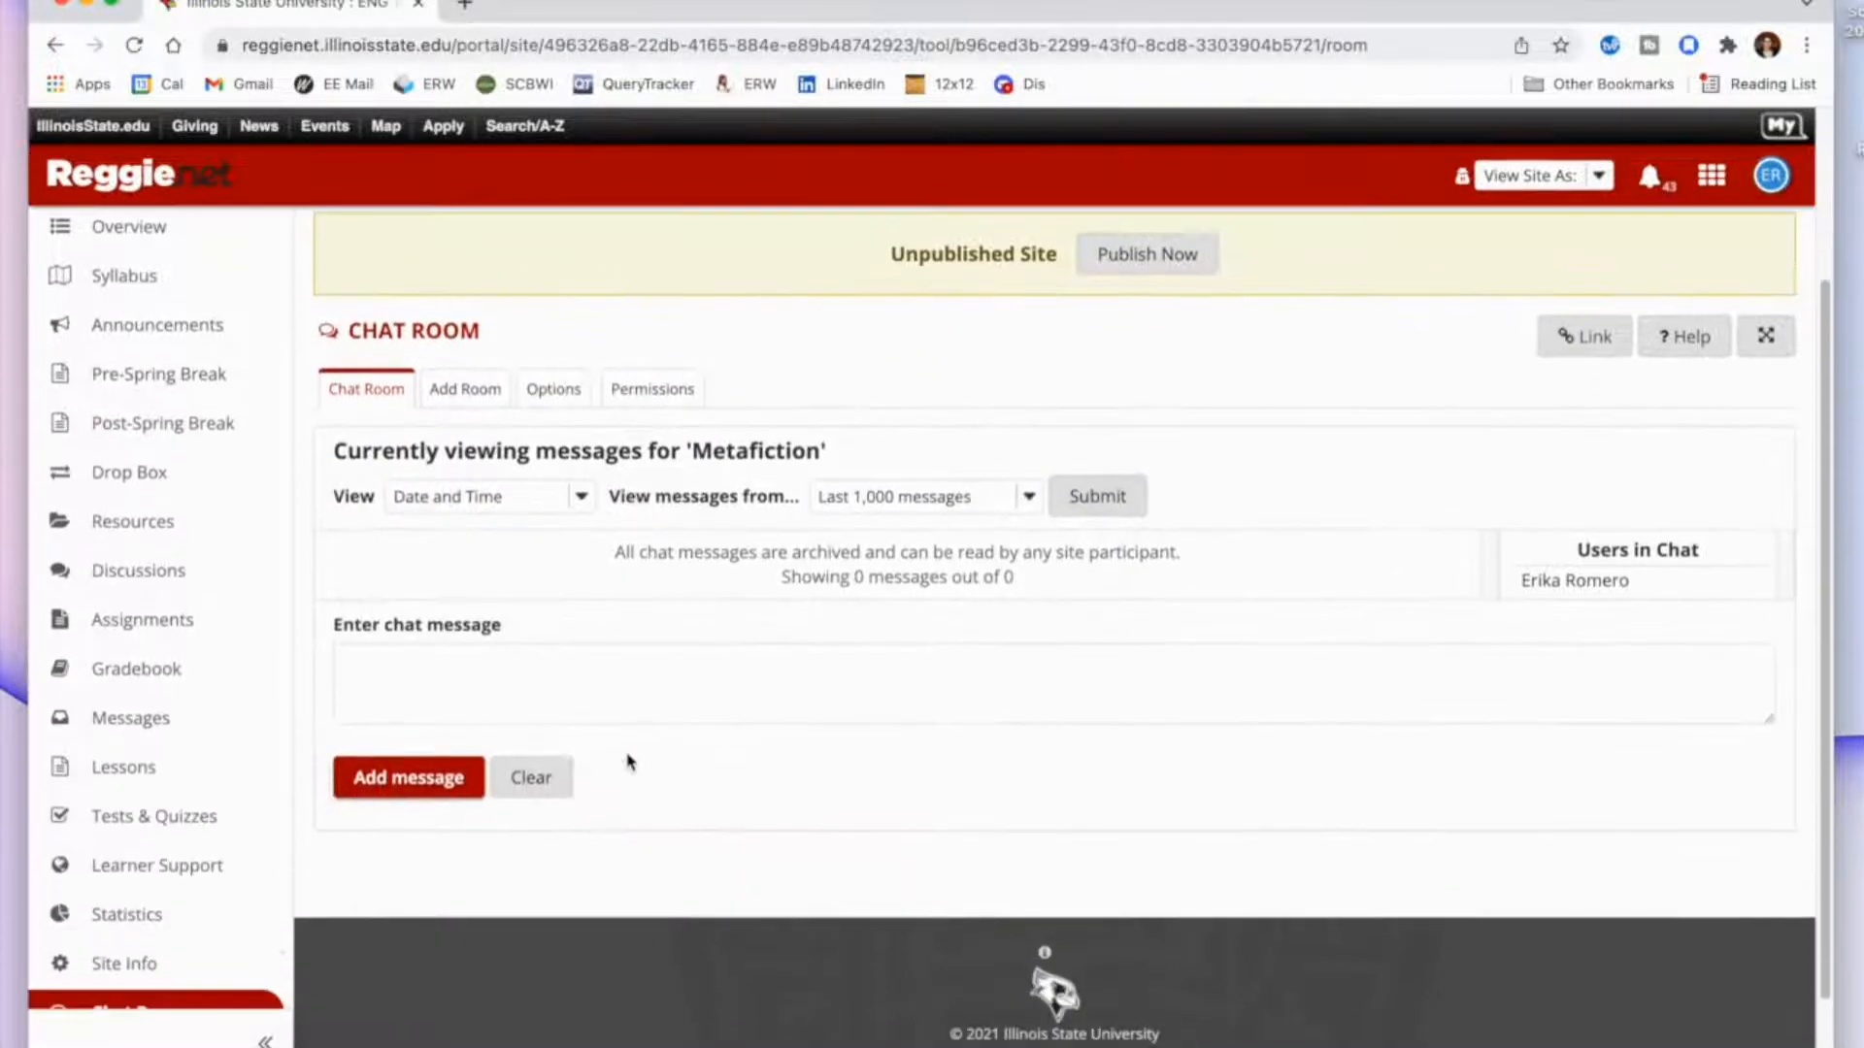
click(530, 691)
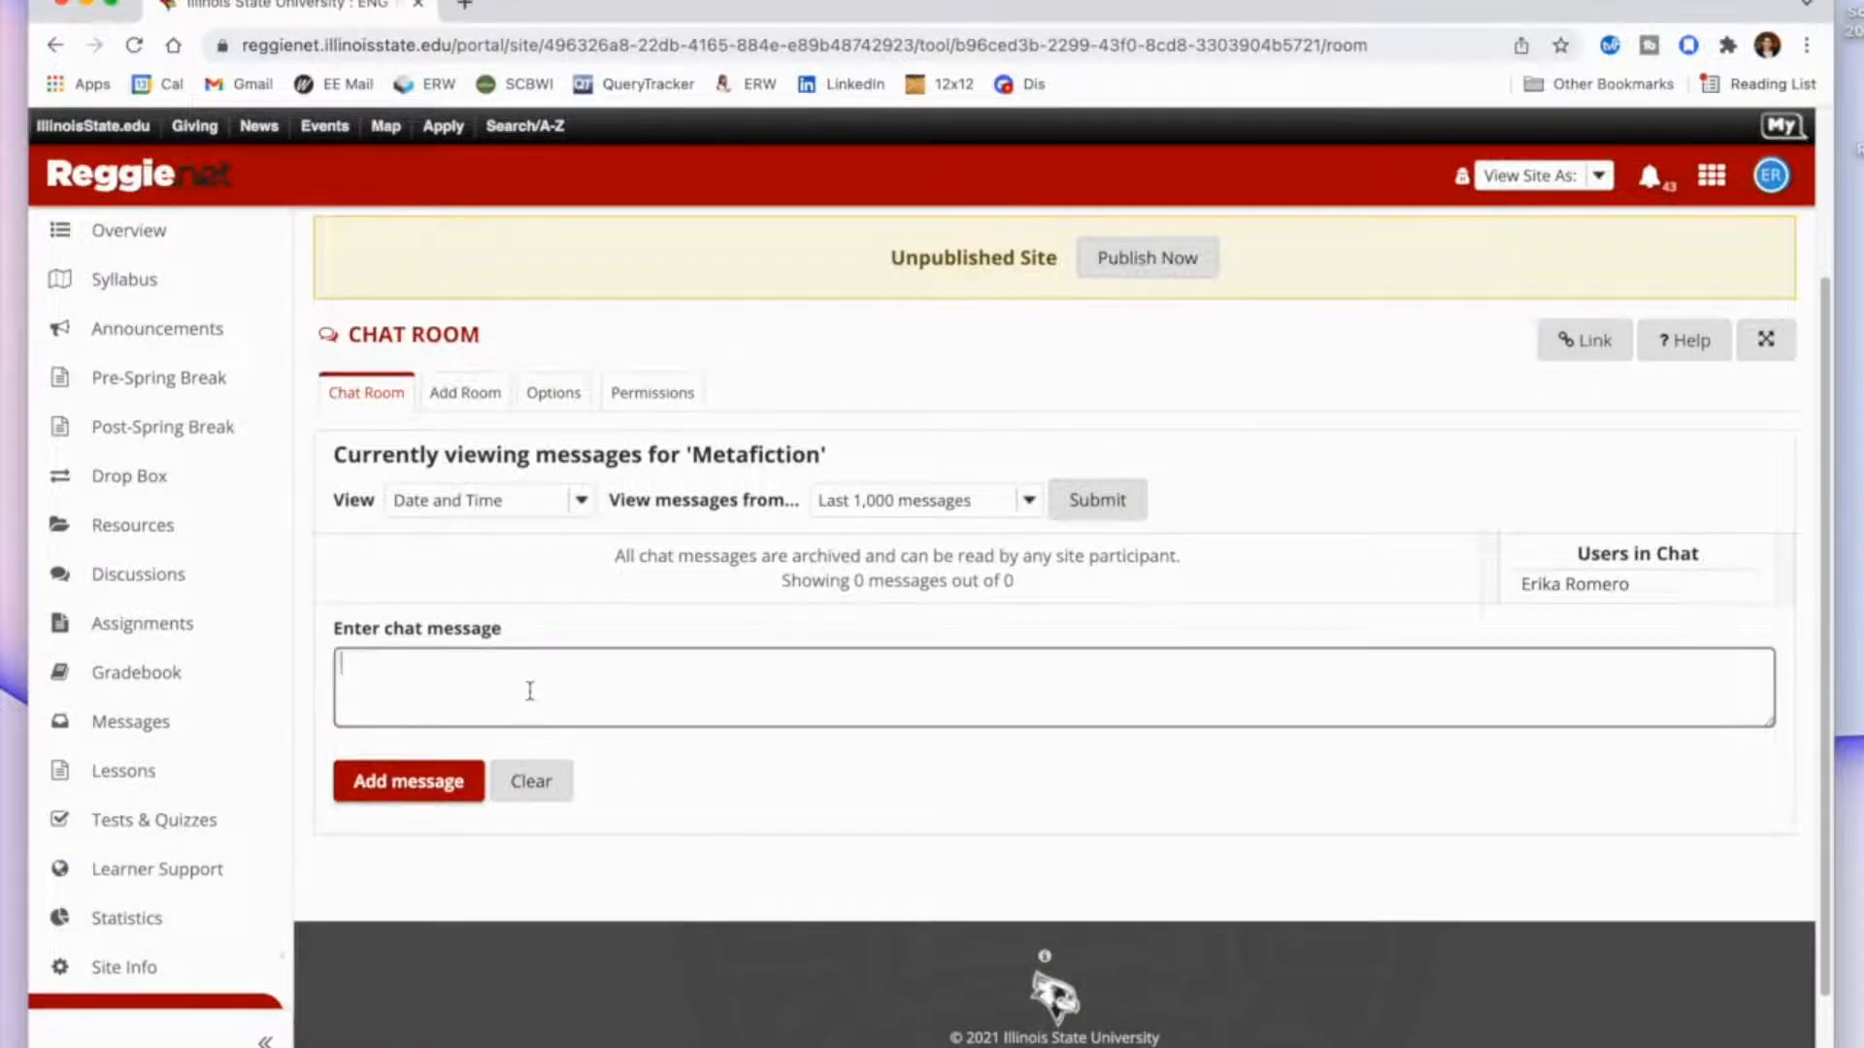
text(Prompt)
click(398, 791)
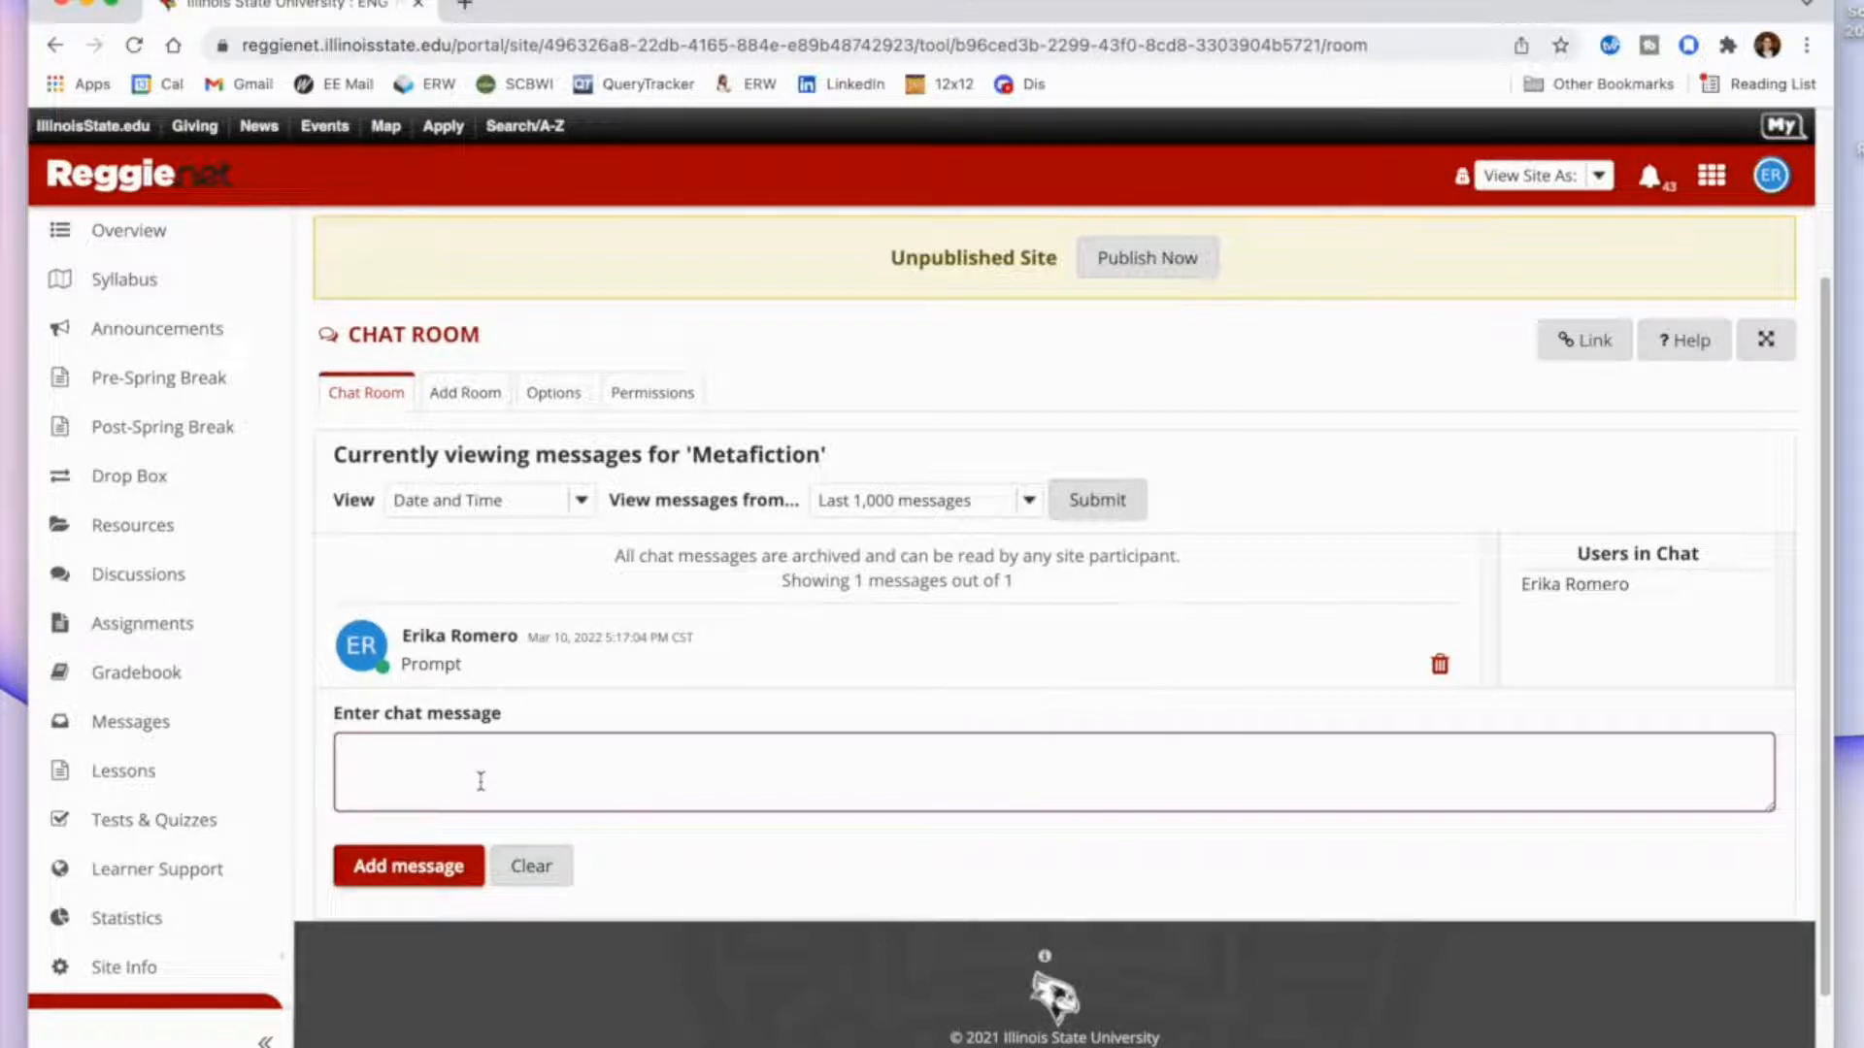
Post two more messages in the Metafiction room, each @-mentioning a participant by name followed by sample text.
text(@Tim)
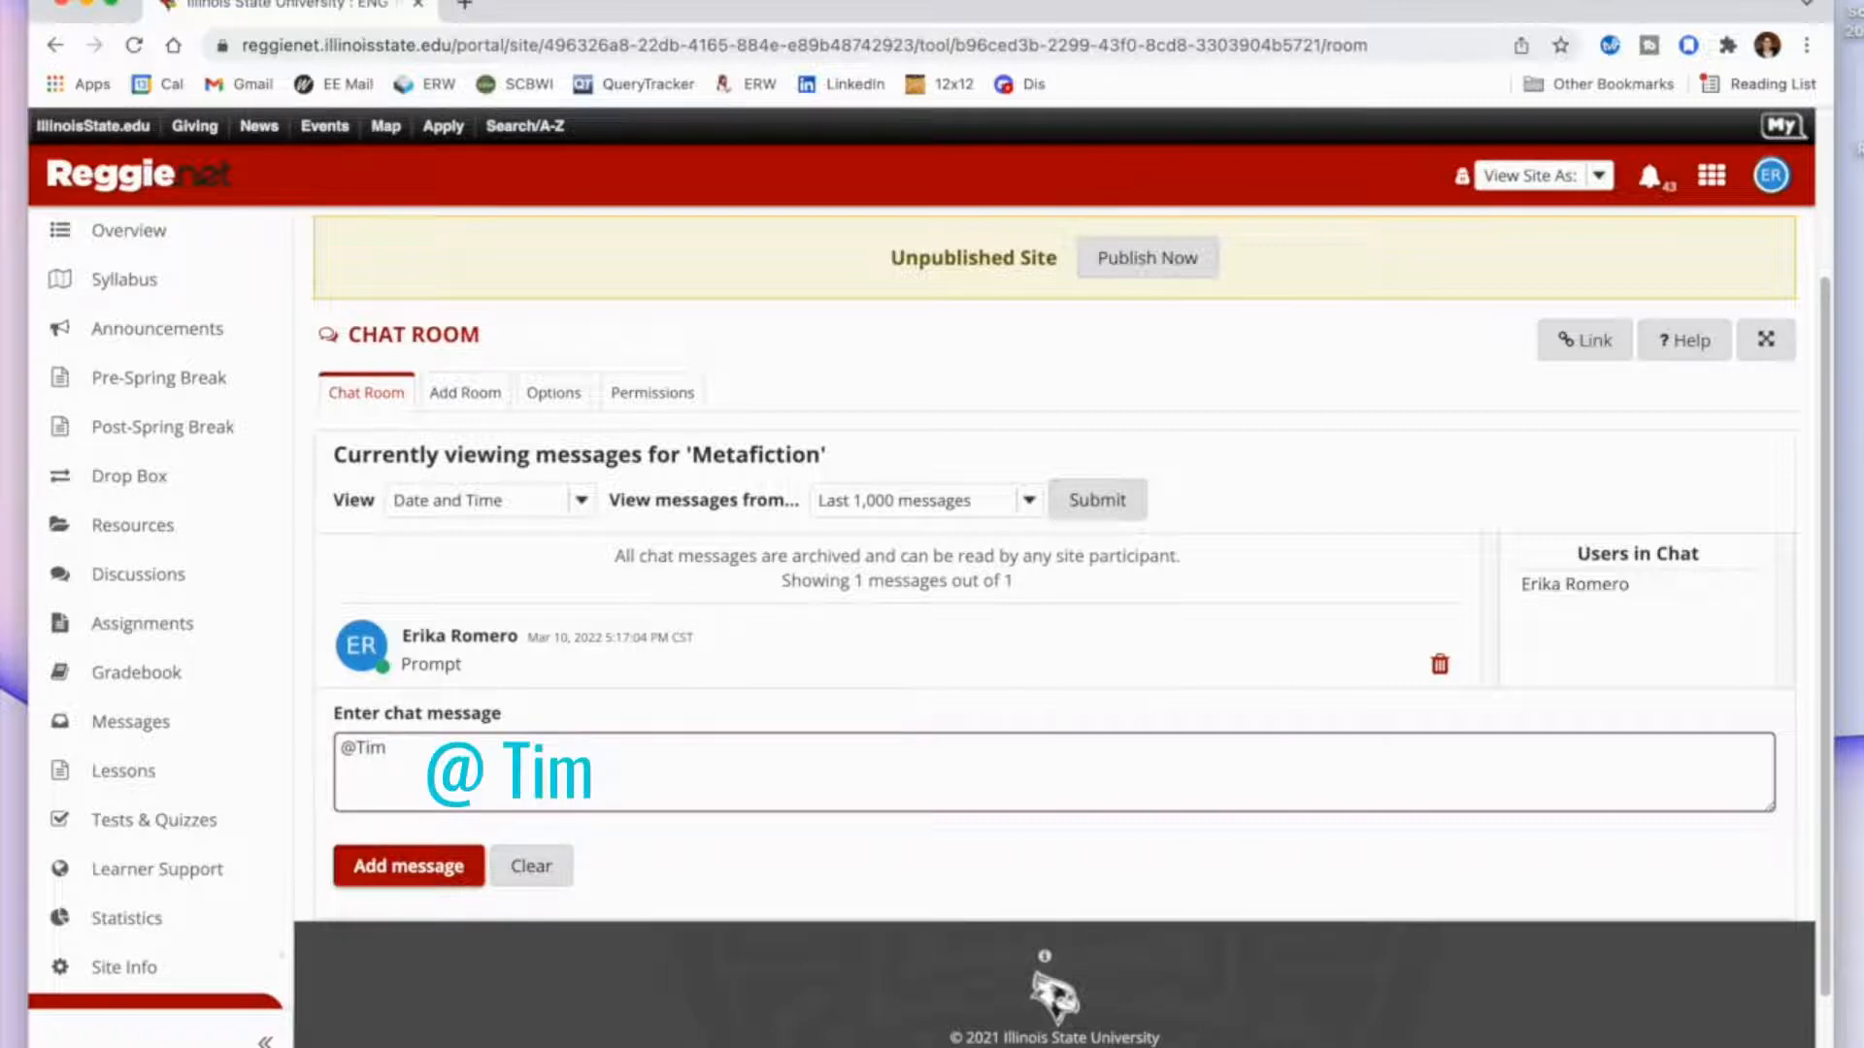
text( answer)
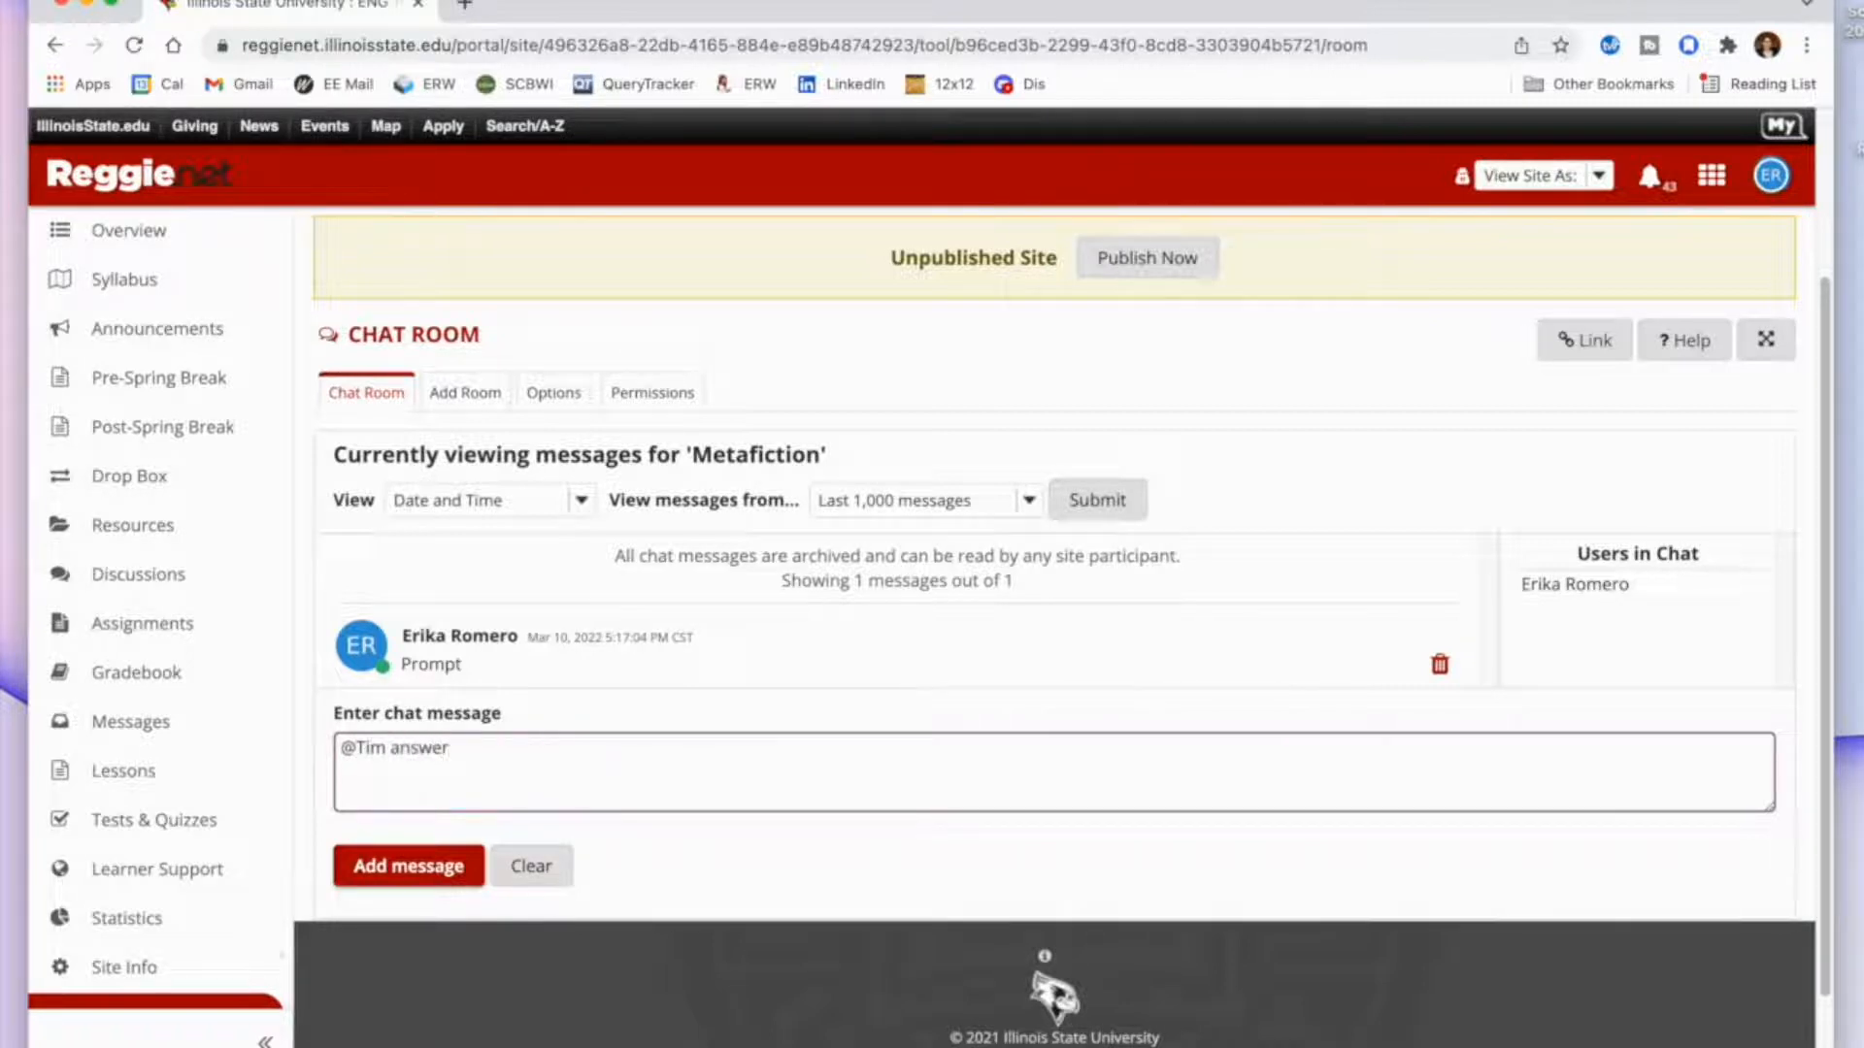
click(380, 867)
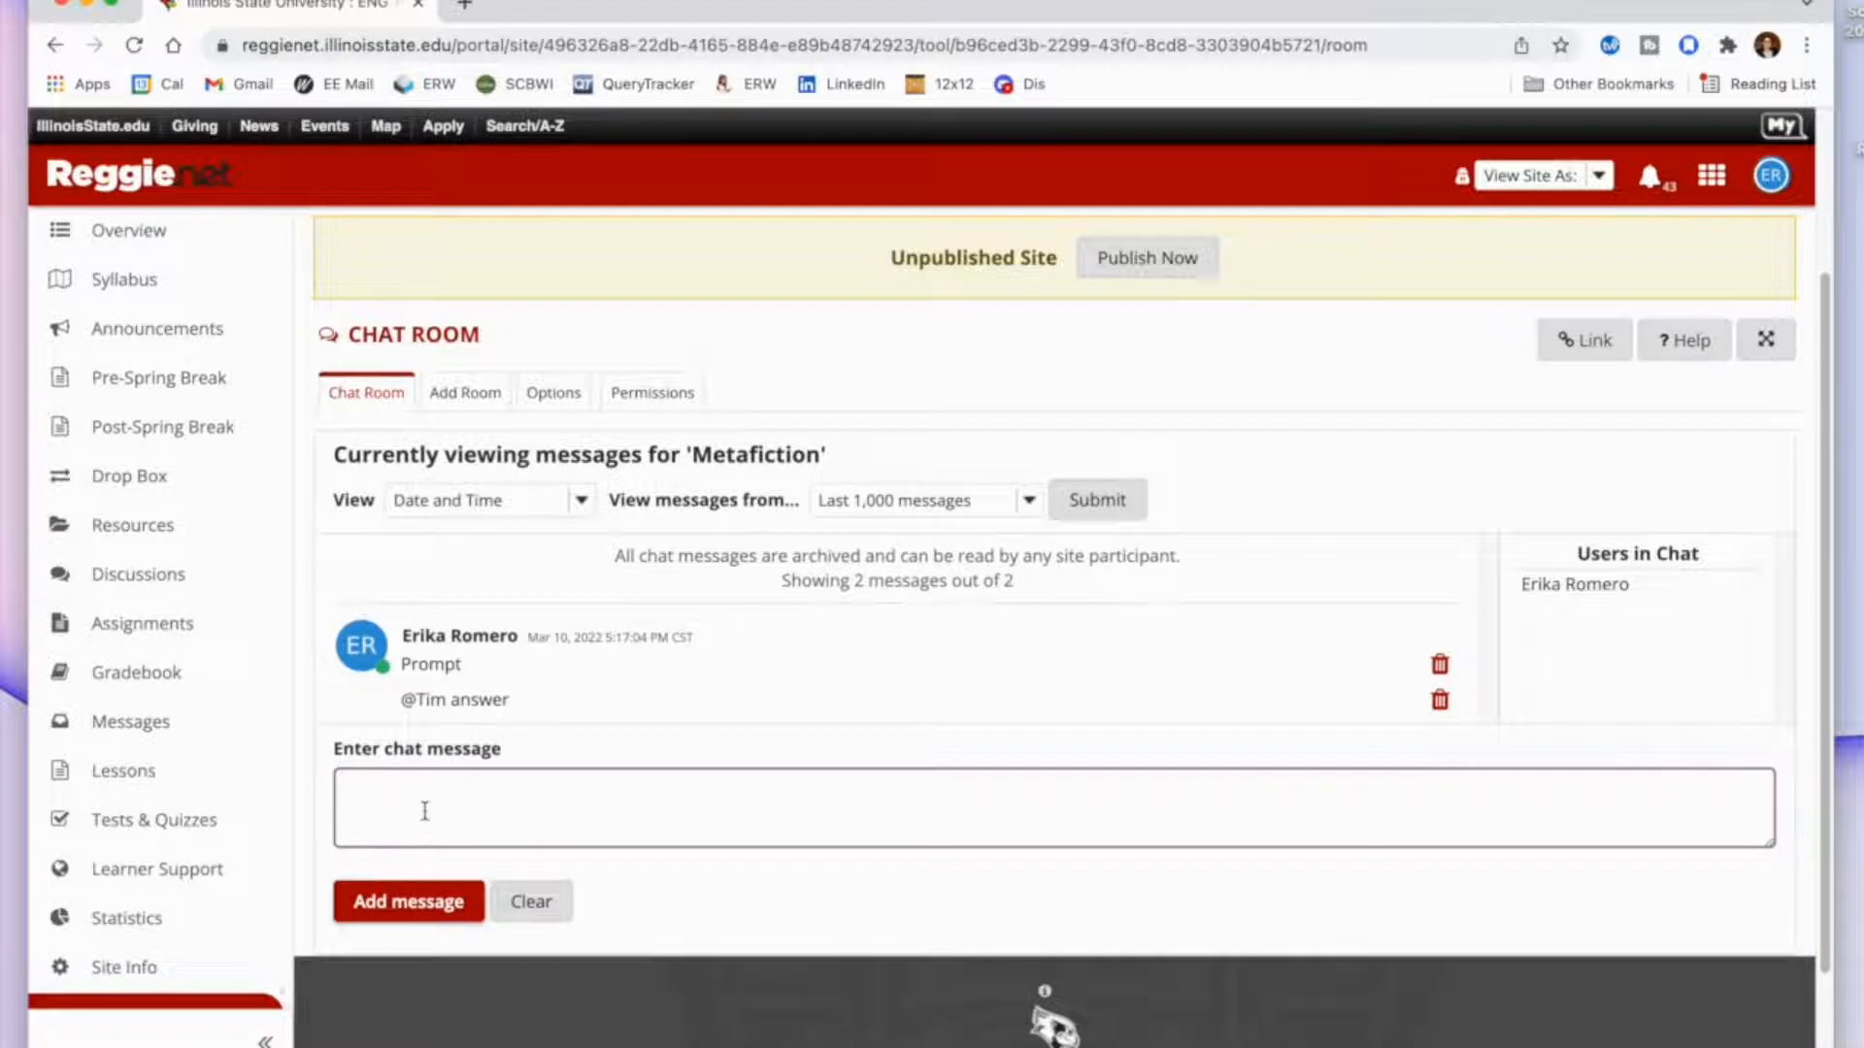
text(@Erika sfsdfkd)
click(405, 912)
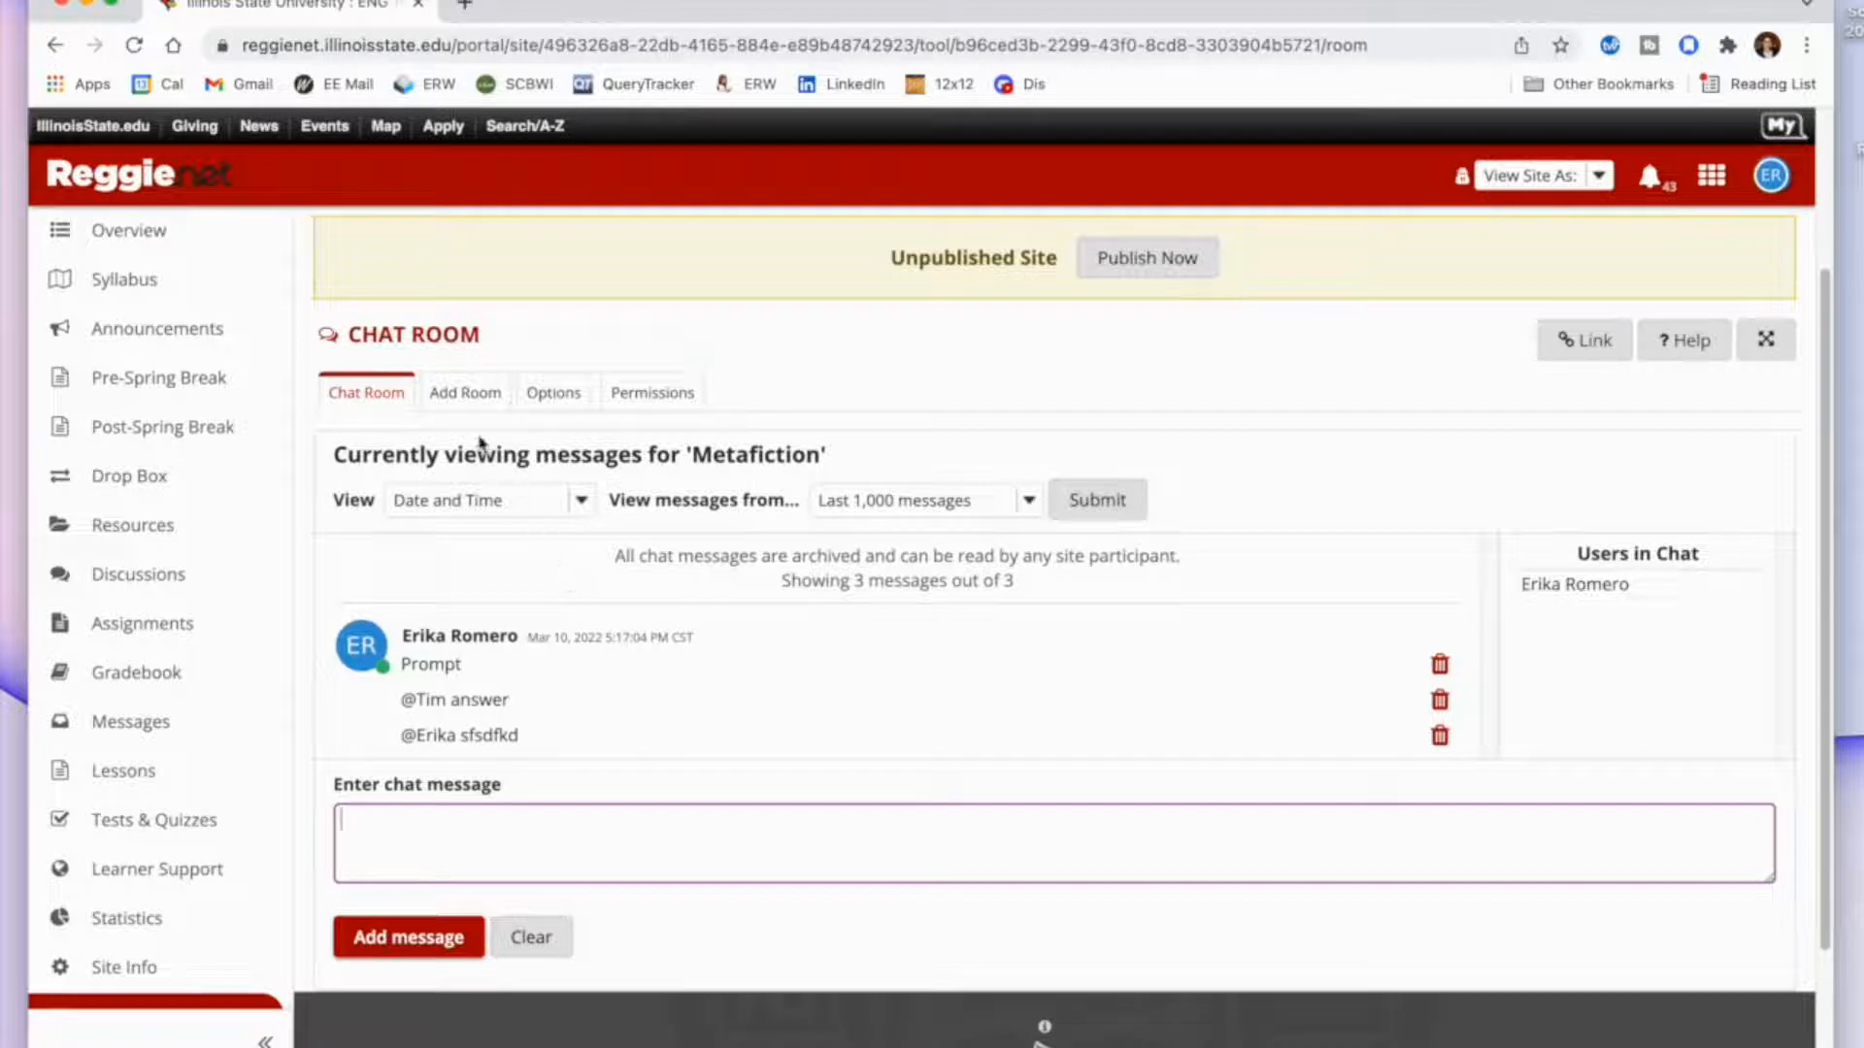
Add a new chat room titled "Horror Short Story" and save it with the default options.
click(476, 404)
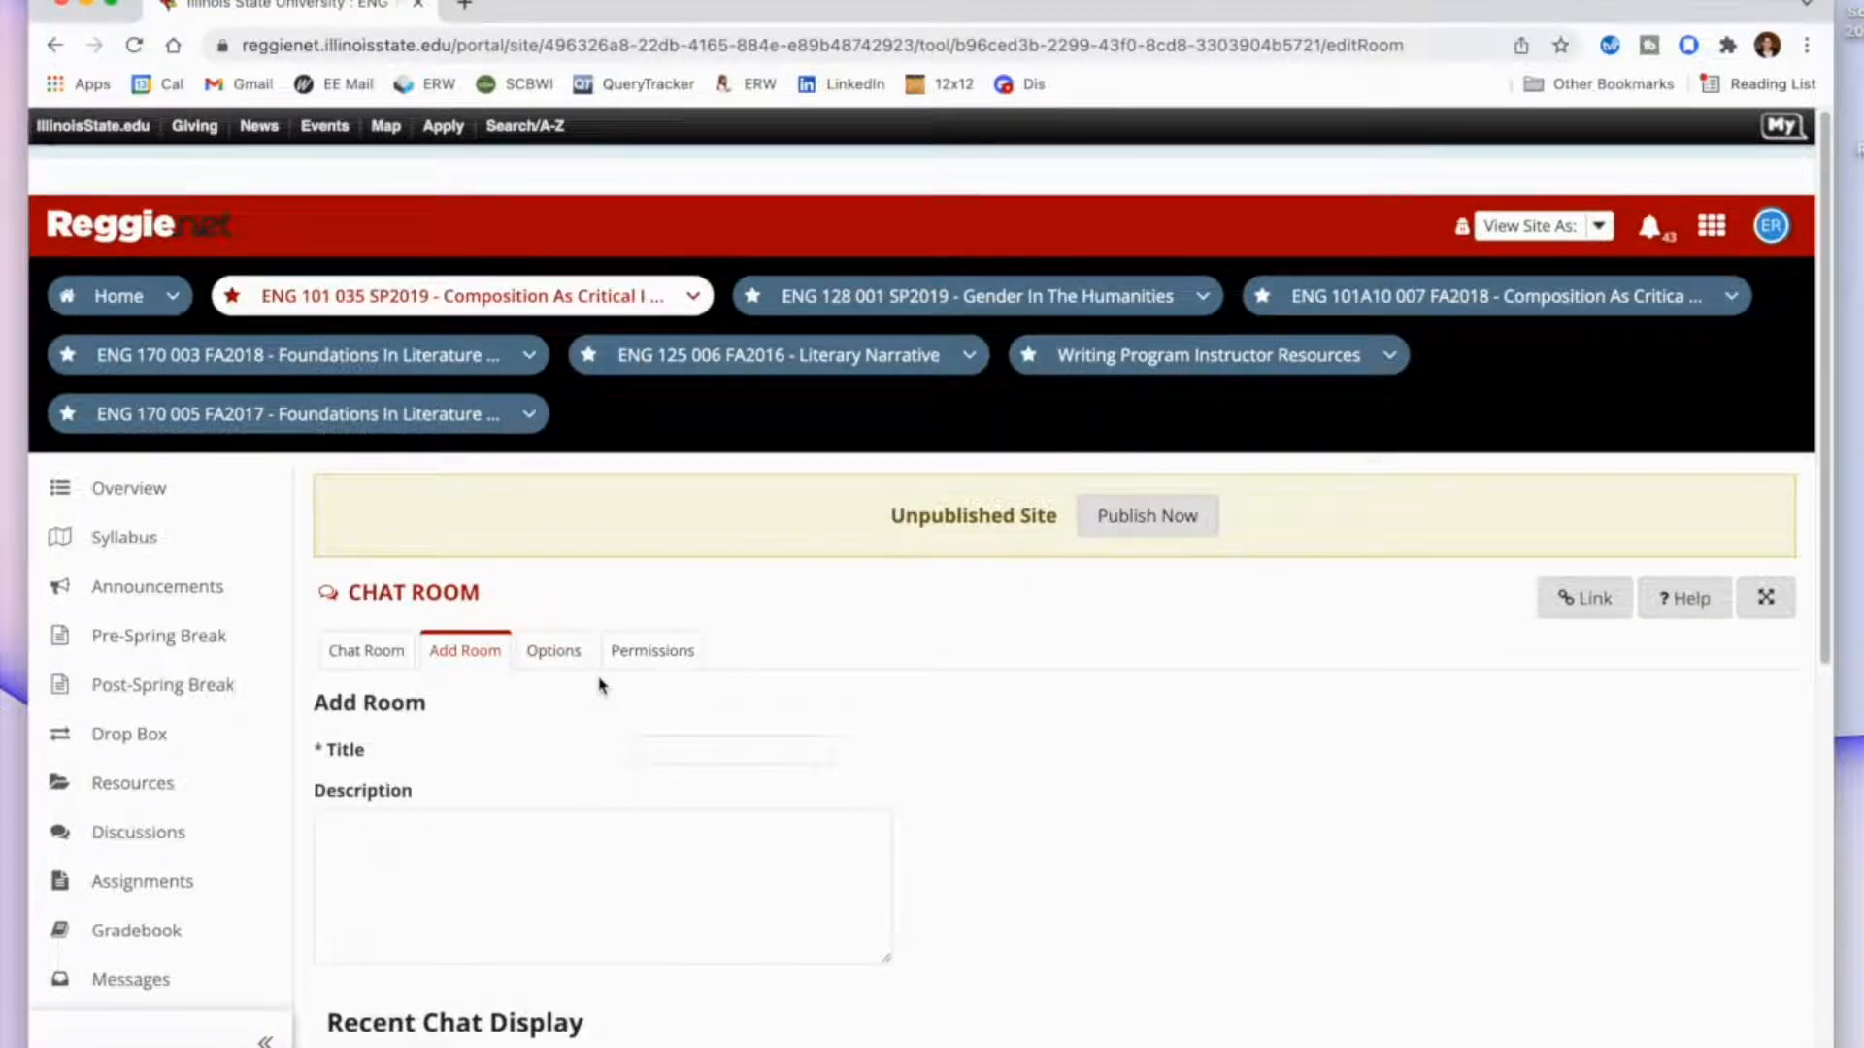
scroll(902, 773, down, 2)
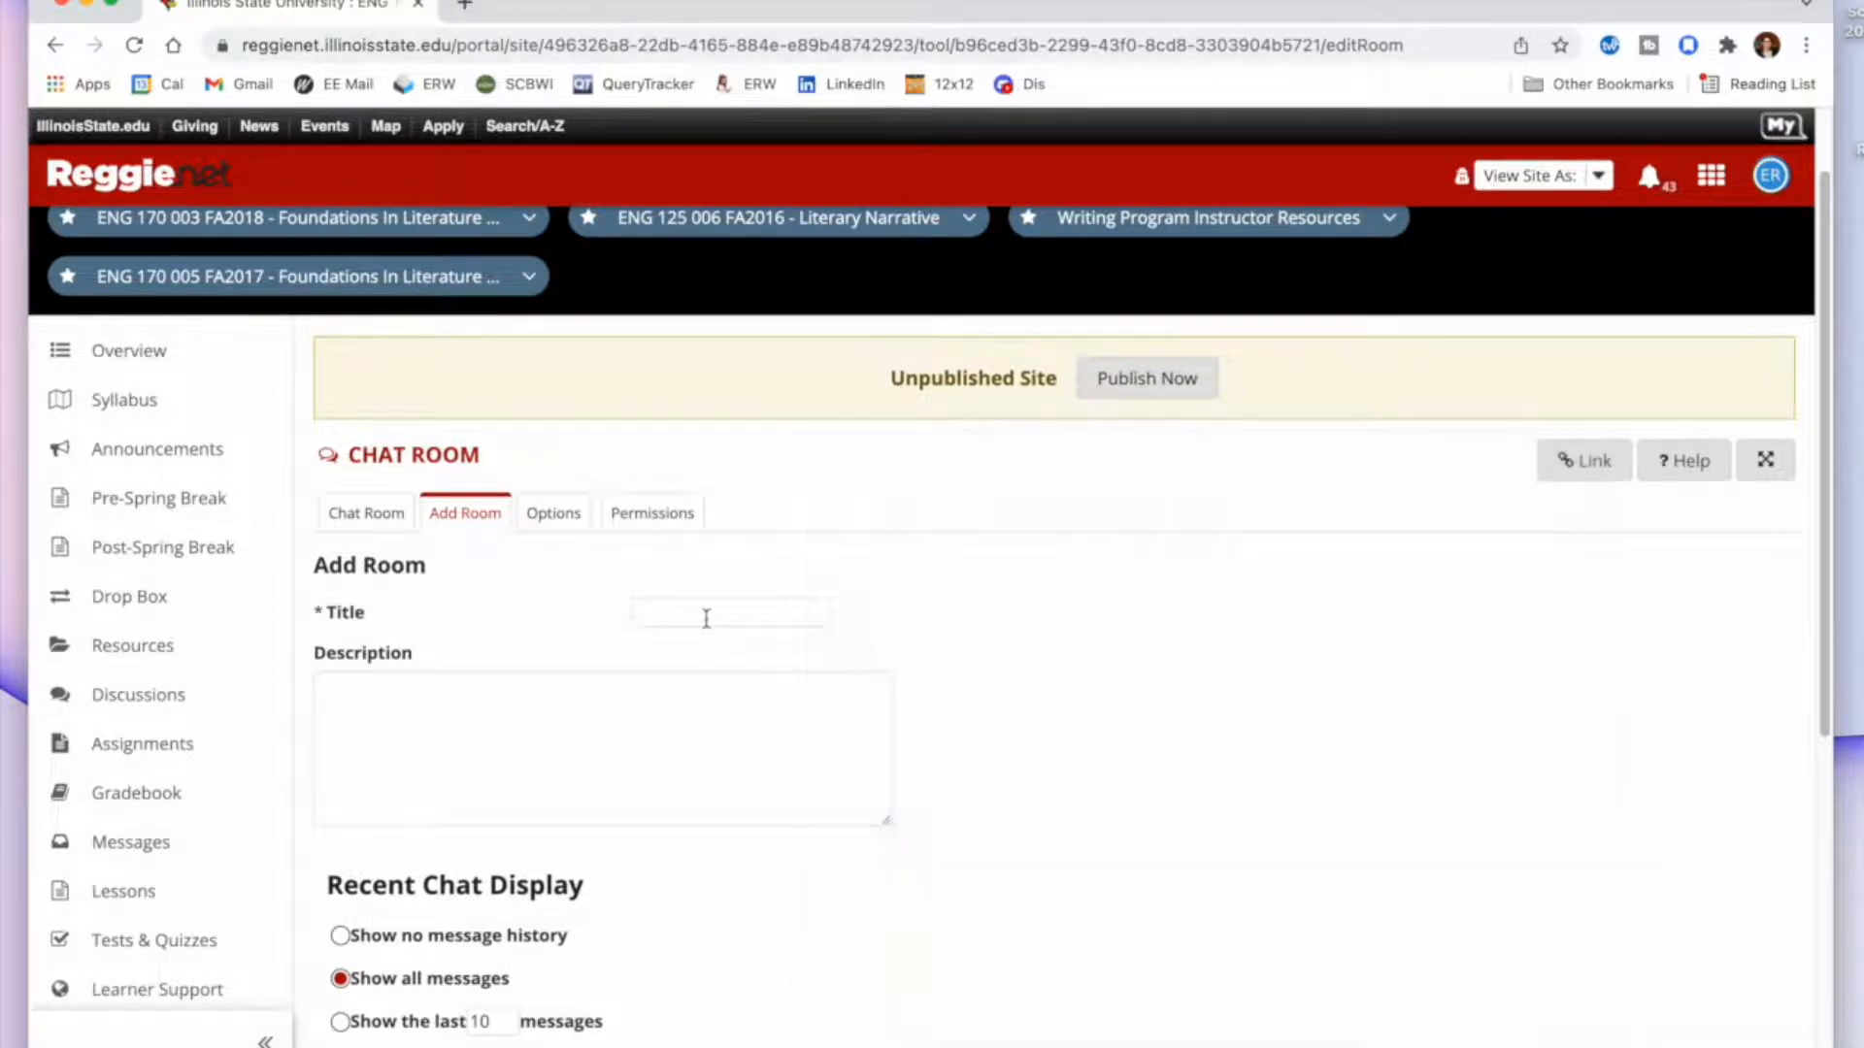
click(705, 615)
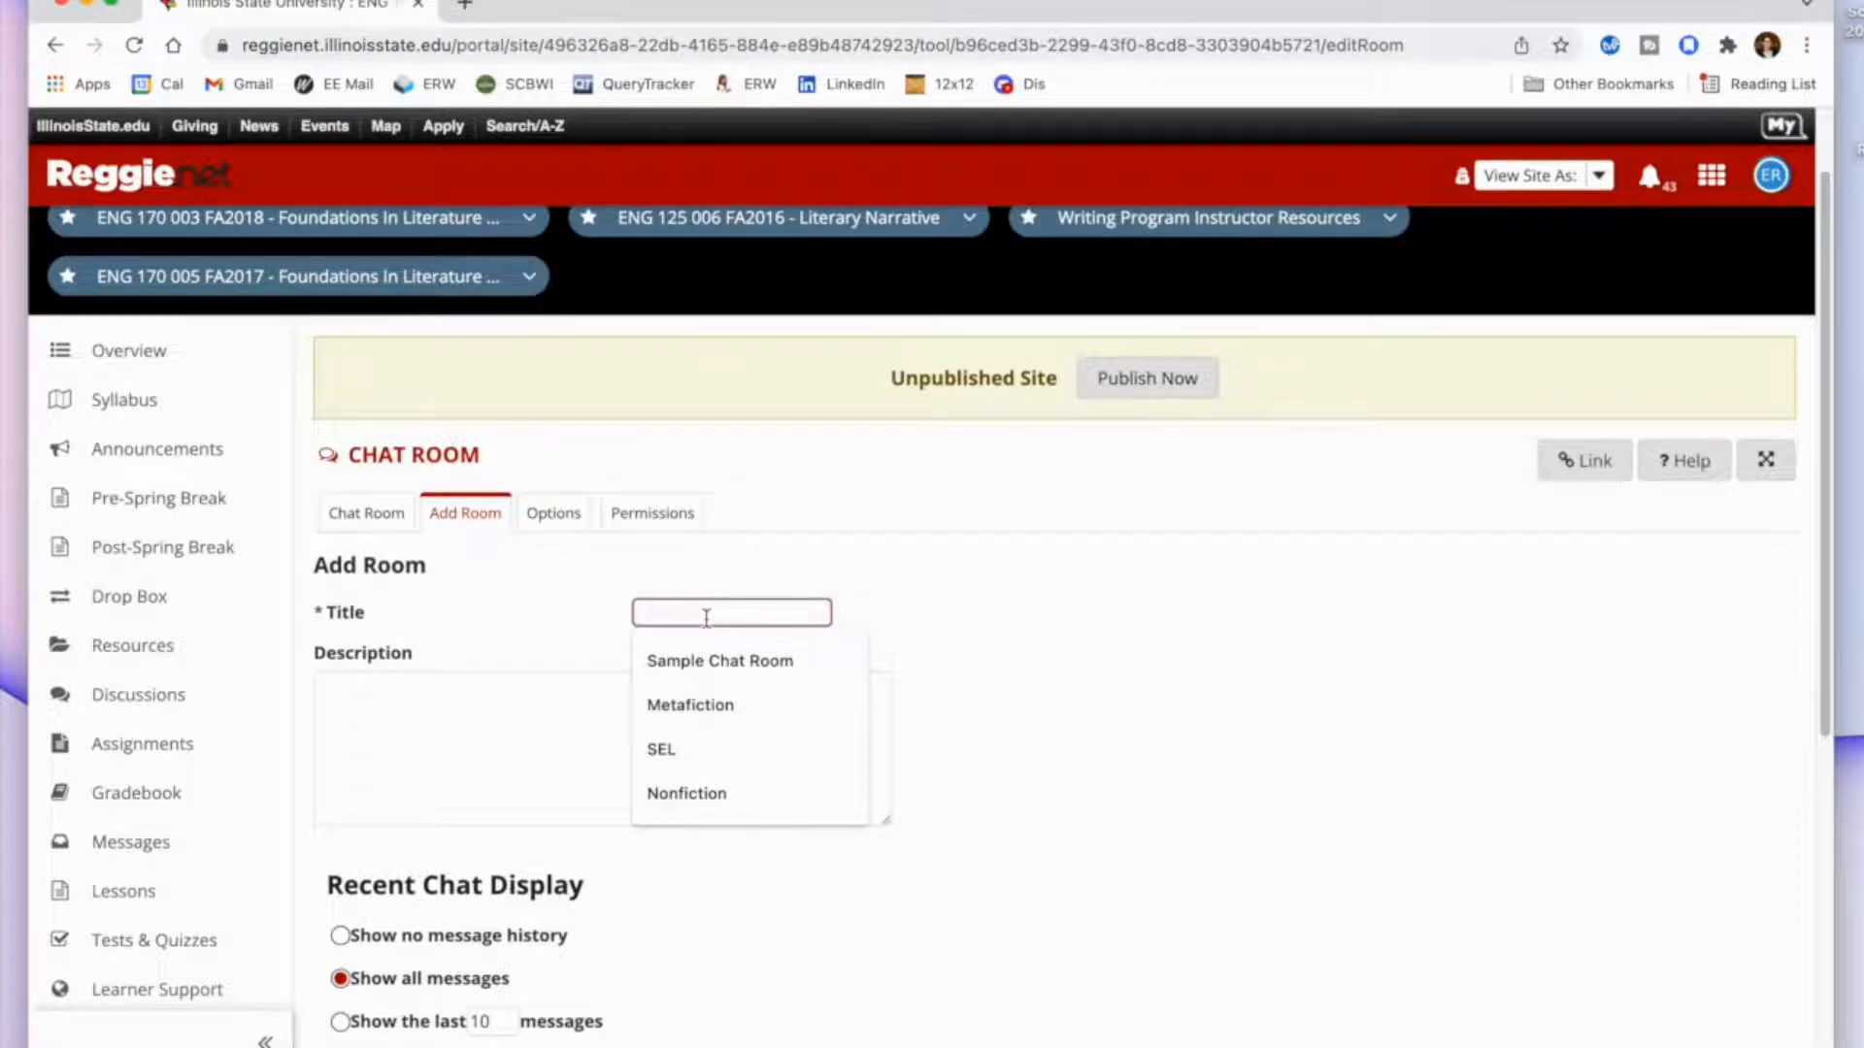
text(Horro)
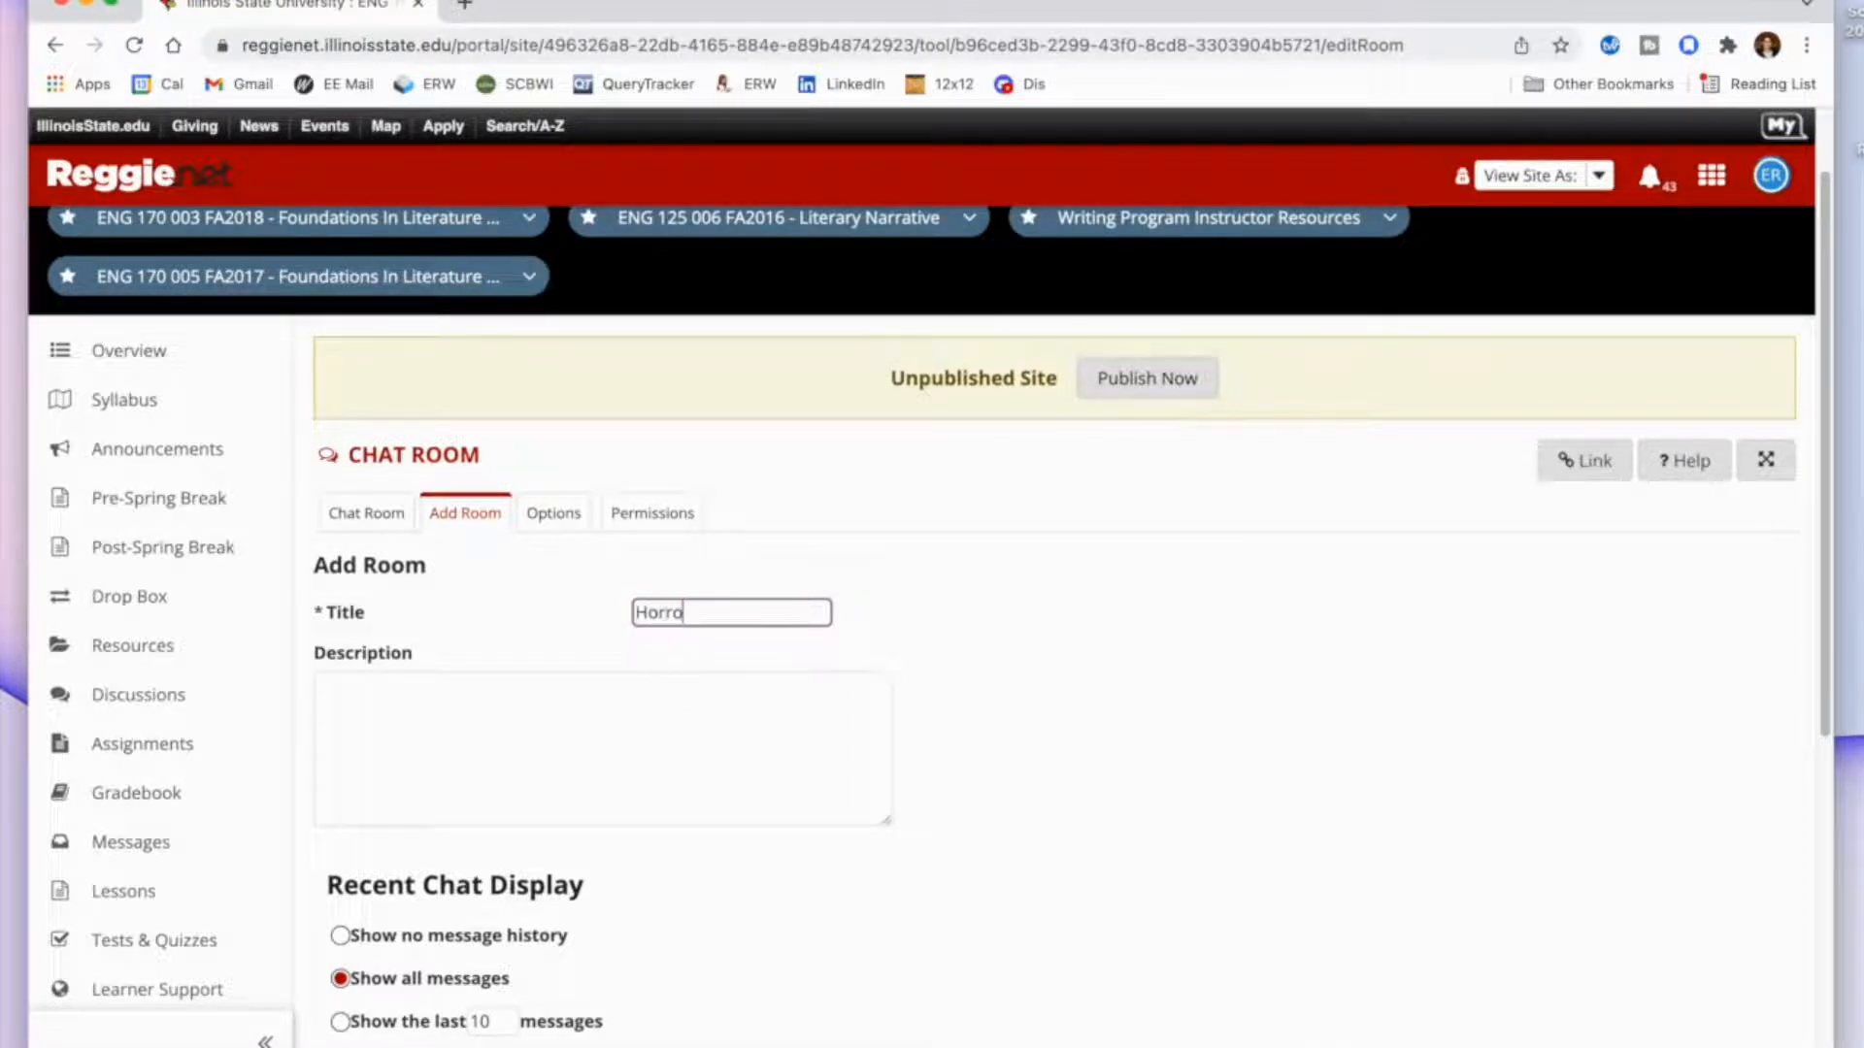
text(r Short Story)
scroll(624, 679, down, 5)
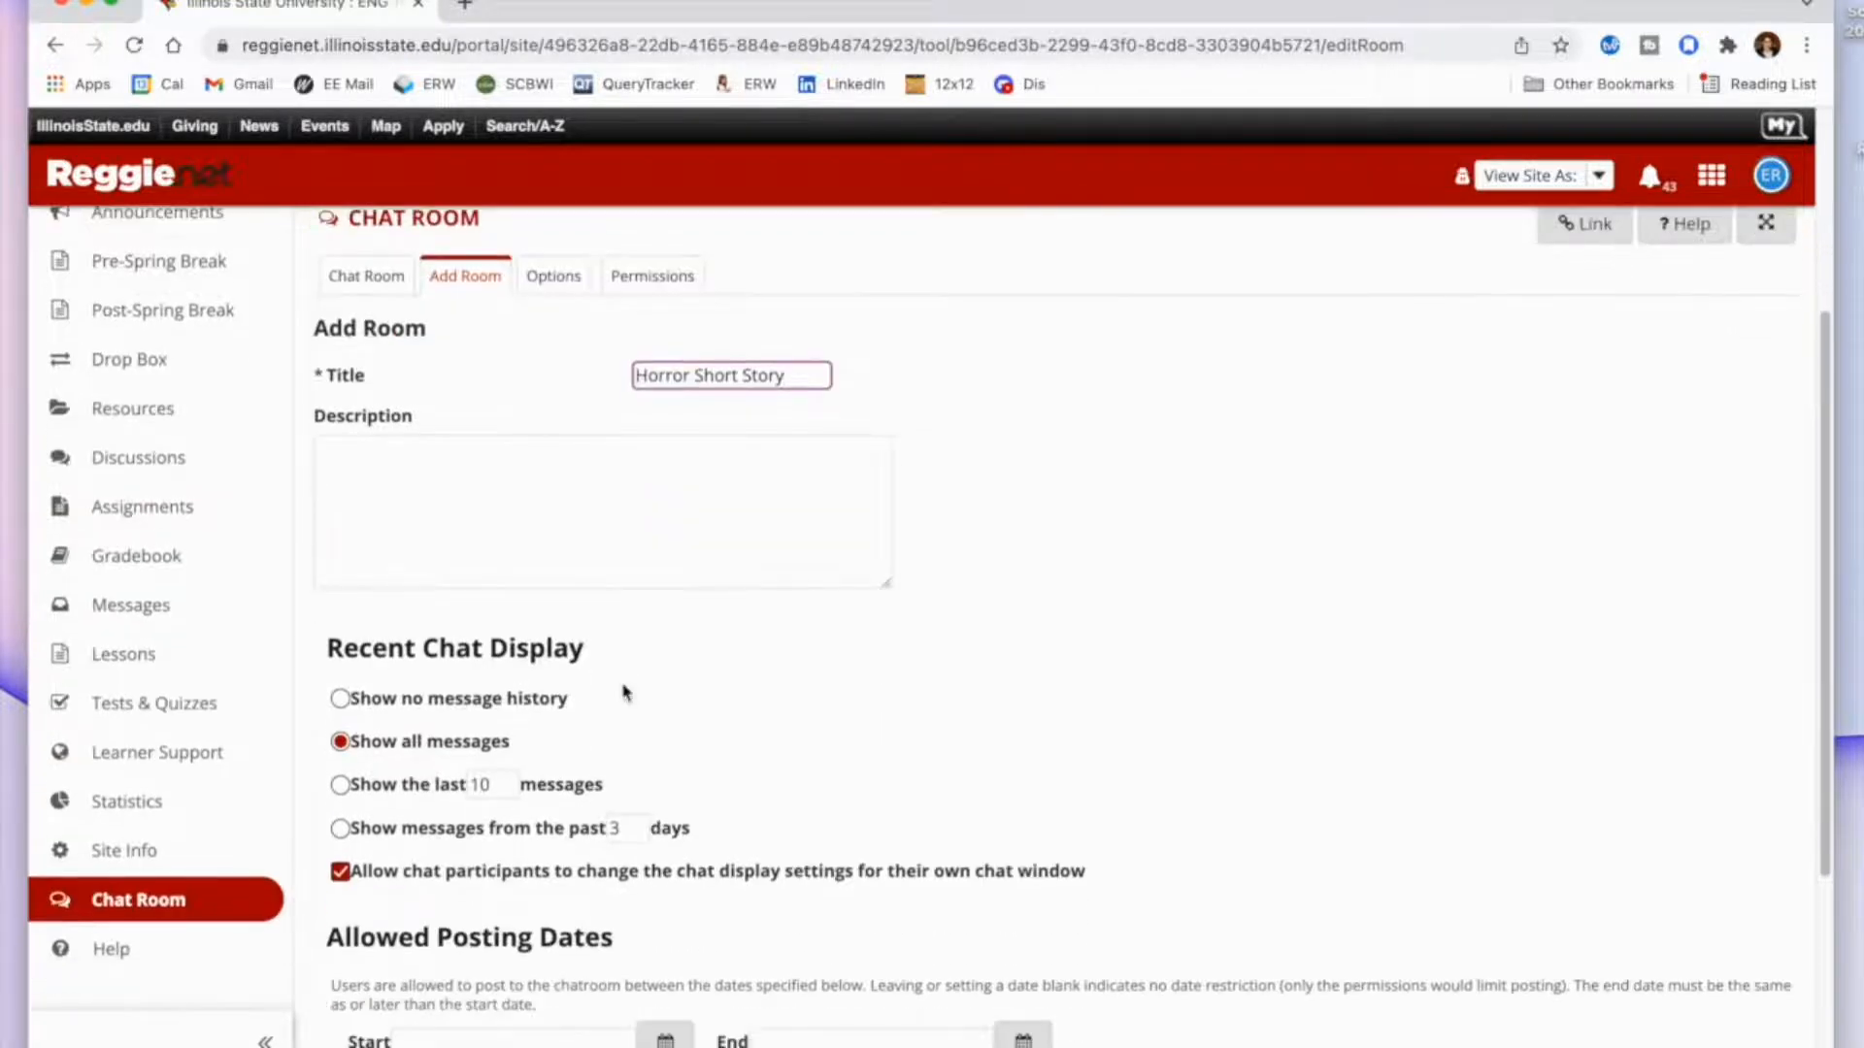
click(408, 917)
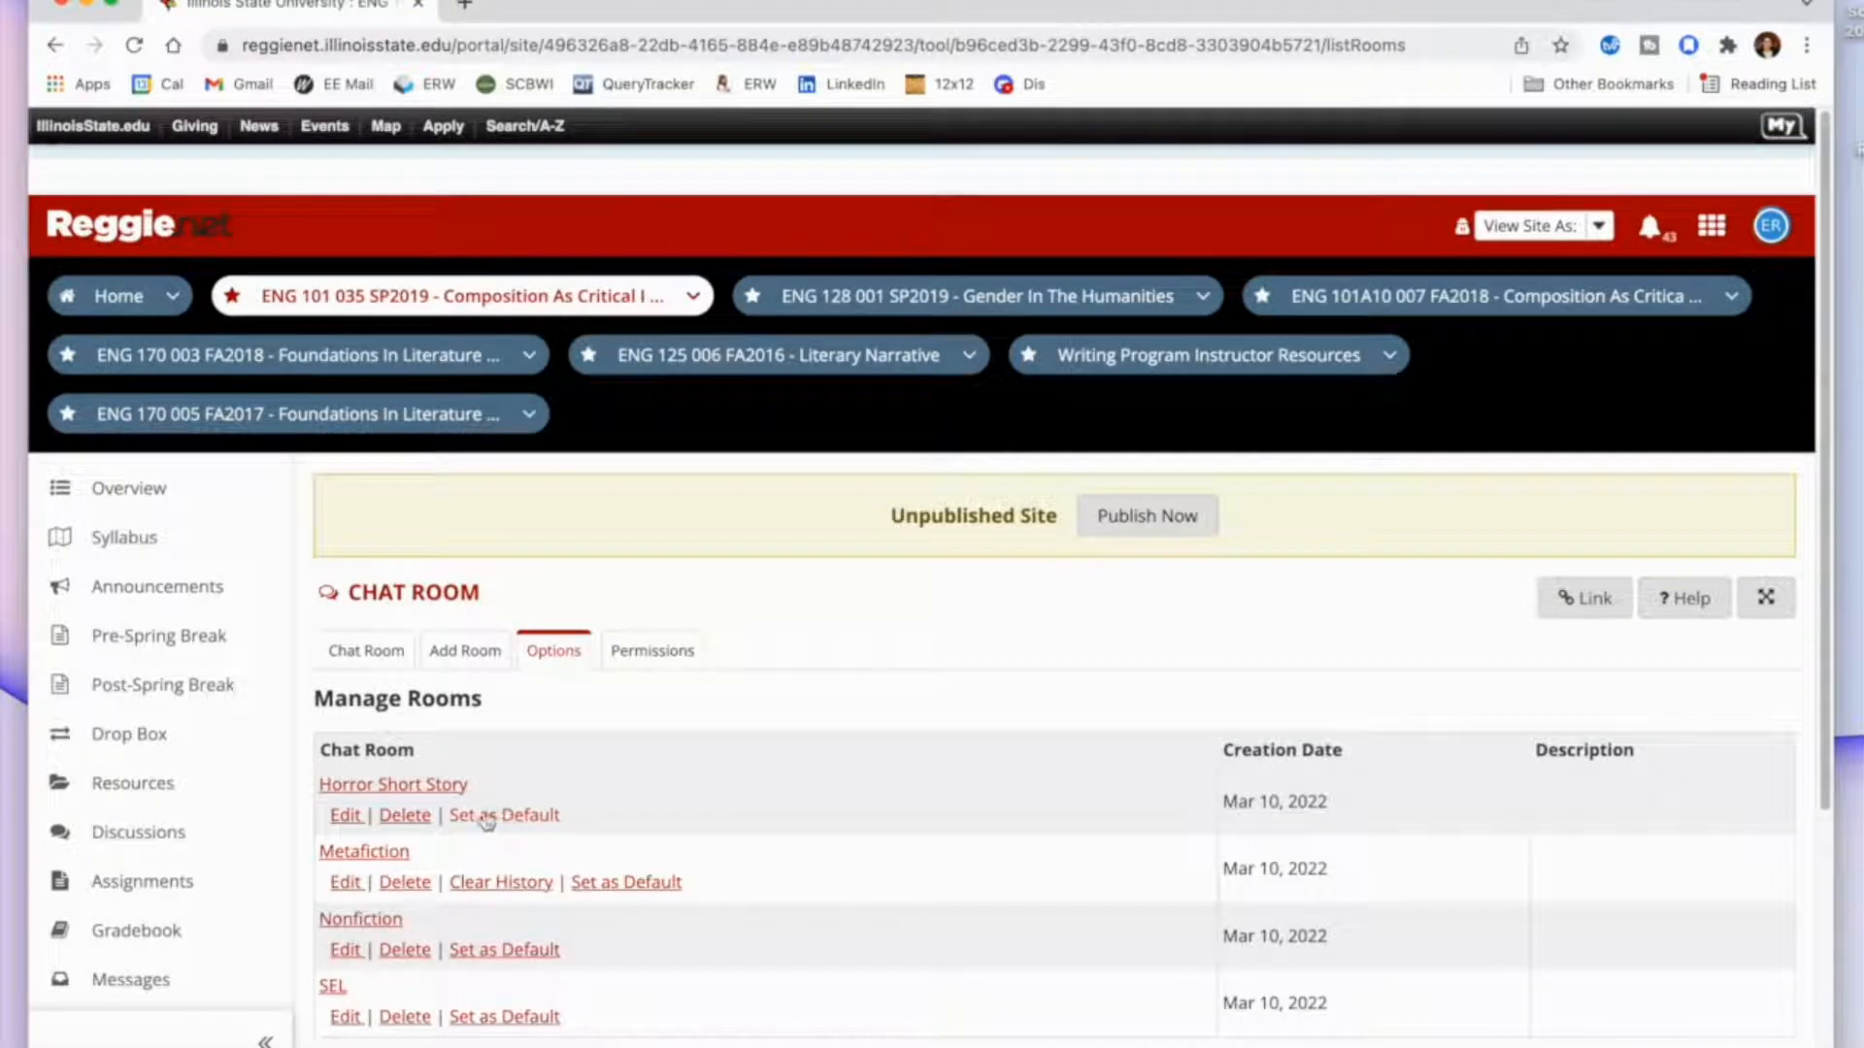
Open the Horror Short Story room and post a message listing five participants' first names.
click(428, 791)
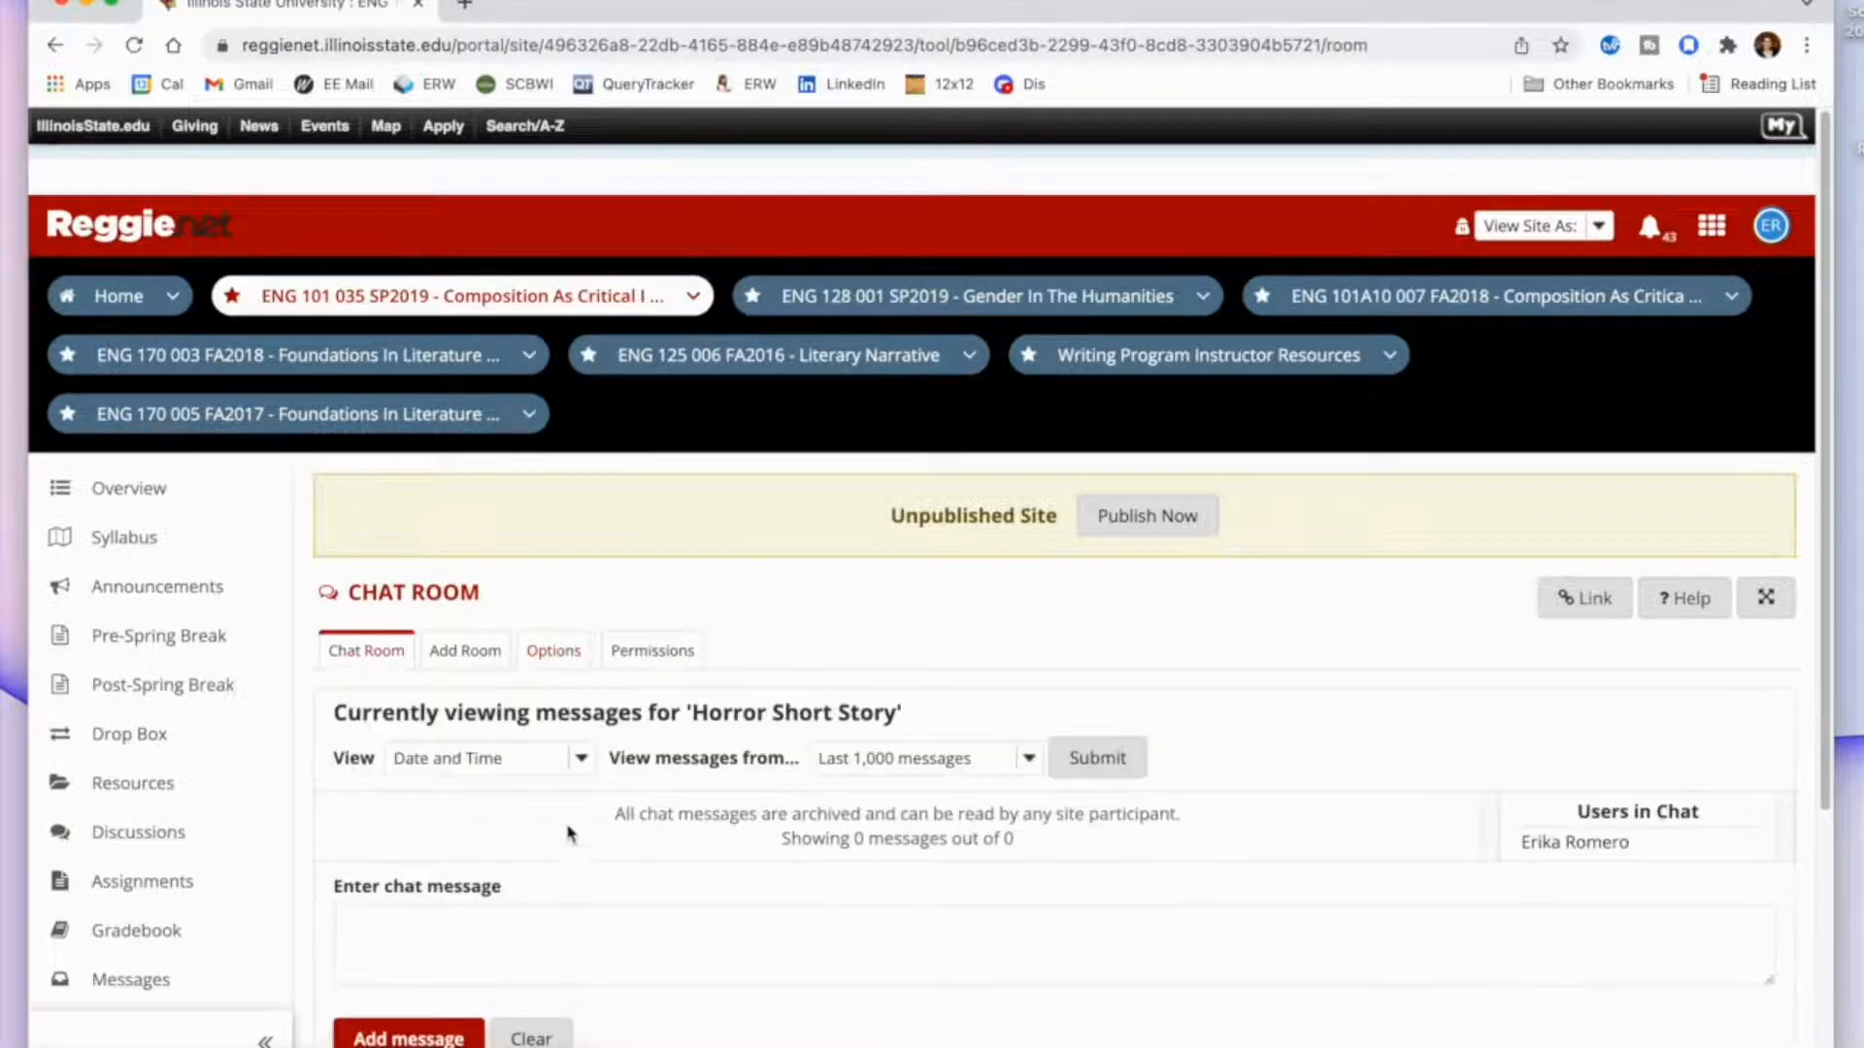
scroll(580, 848, down, 2)
click(644, 765)
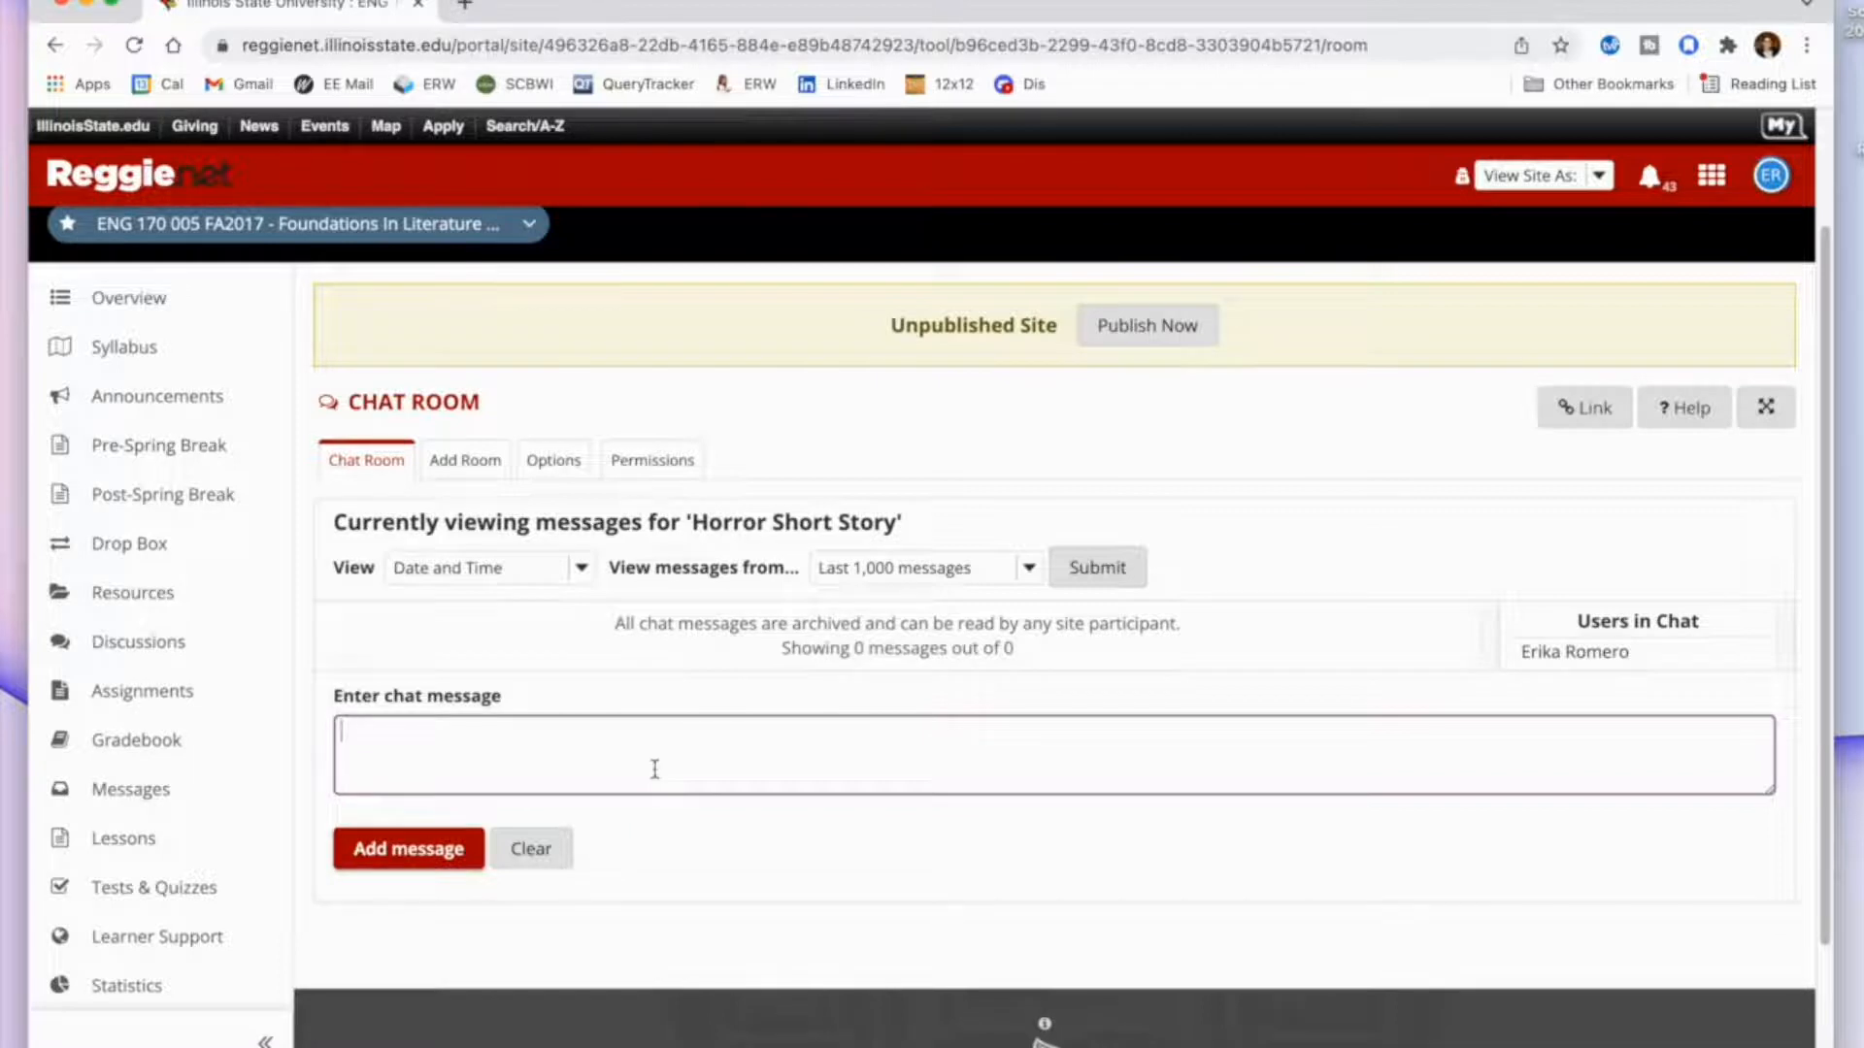
text(Tim, Jane, Jose, Kamika, )
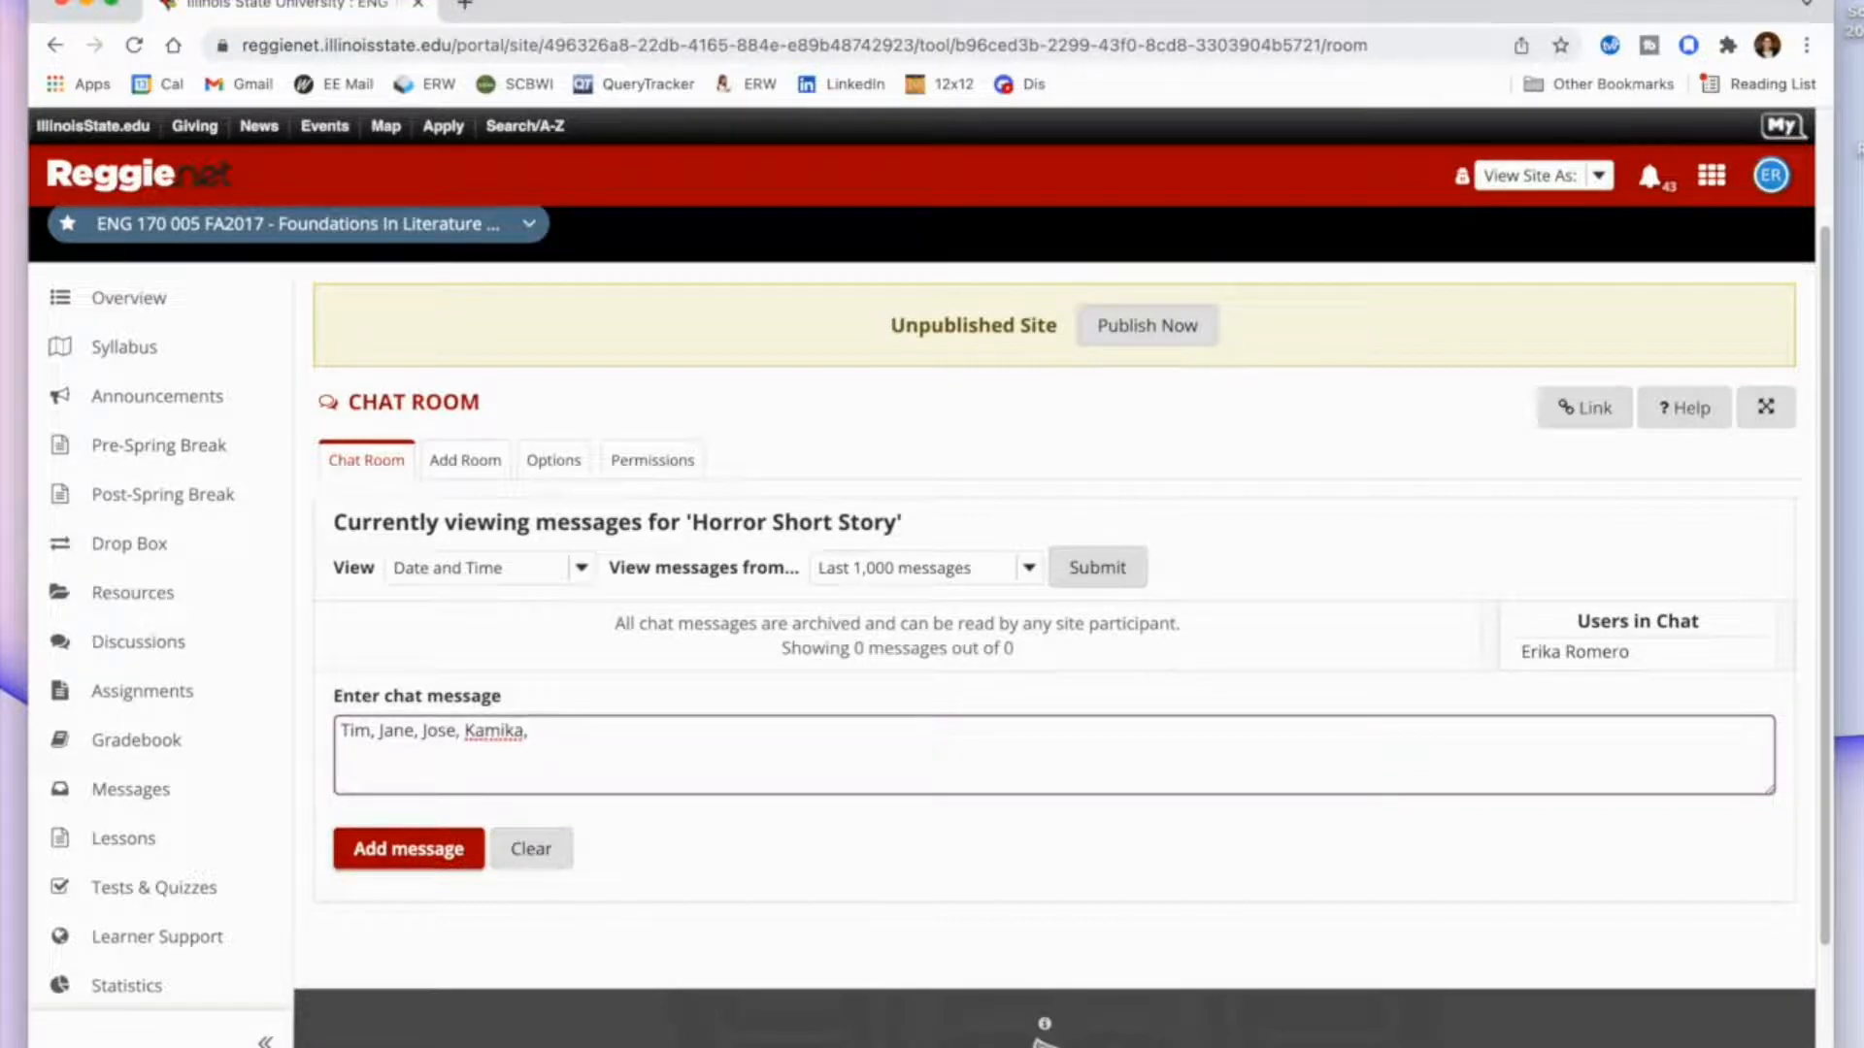
text(Jill)
click(393, 848)
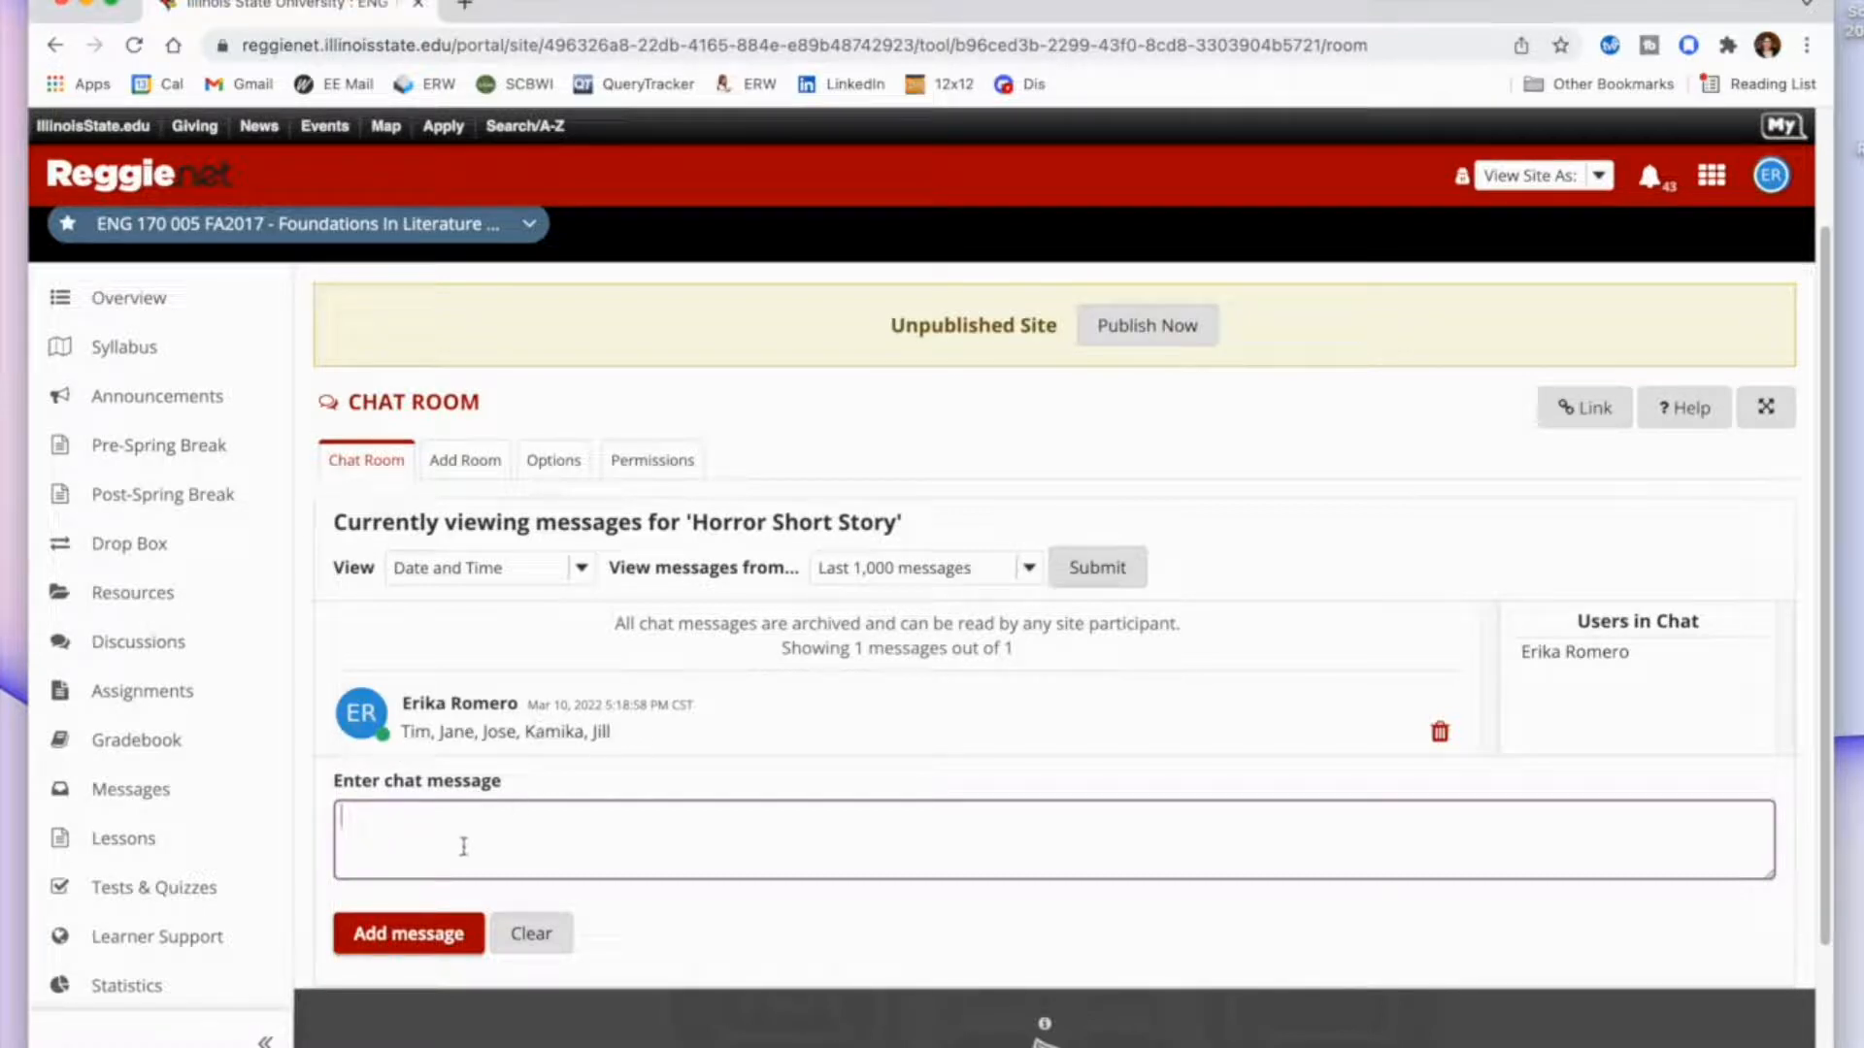
Post three more messages in the Horror Short Story room: "this first sentence", "second" and "third".
text(this first sentence)
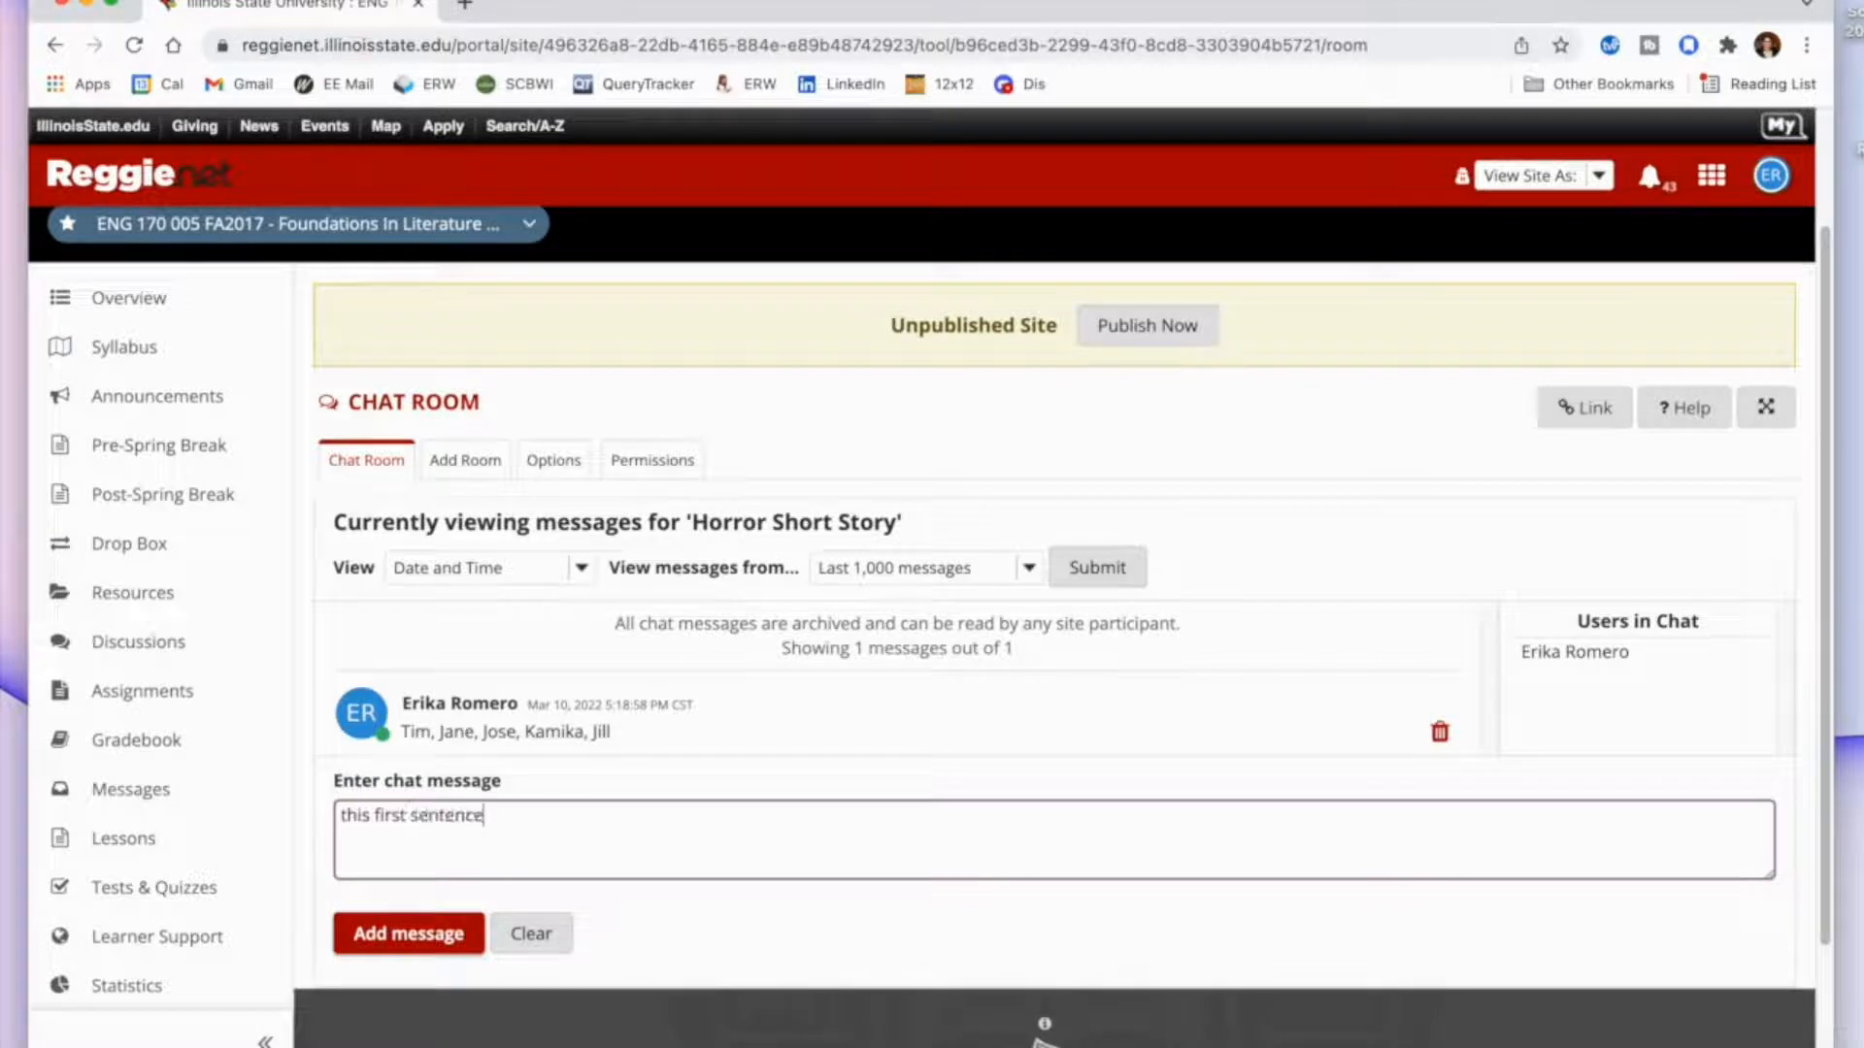
click(405, 934)
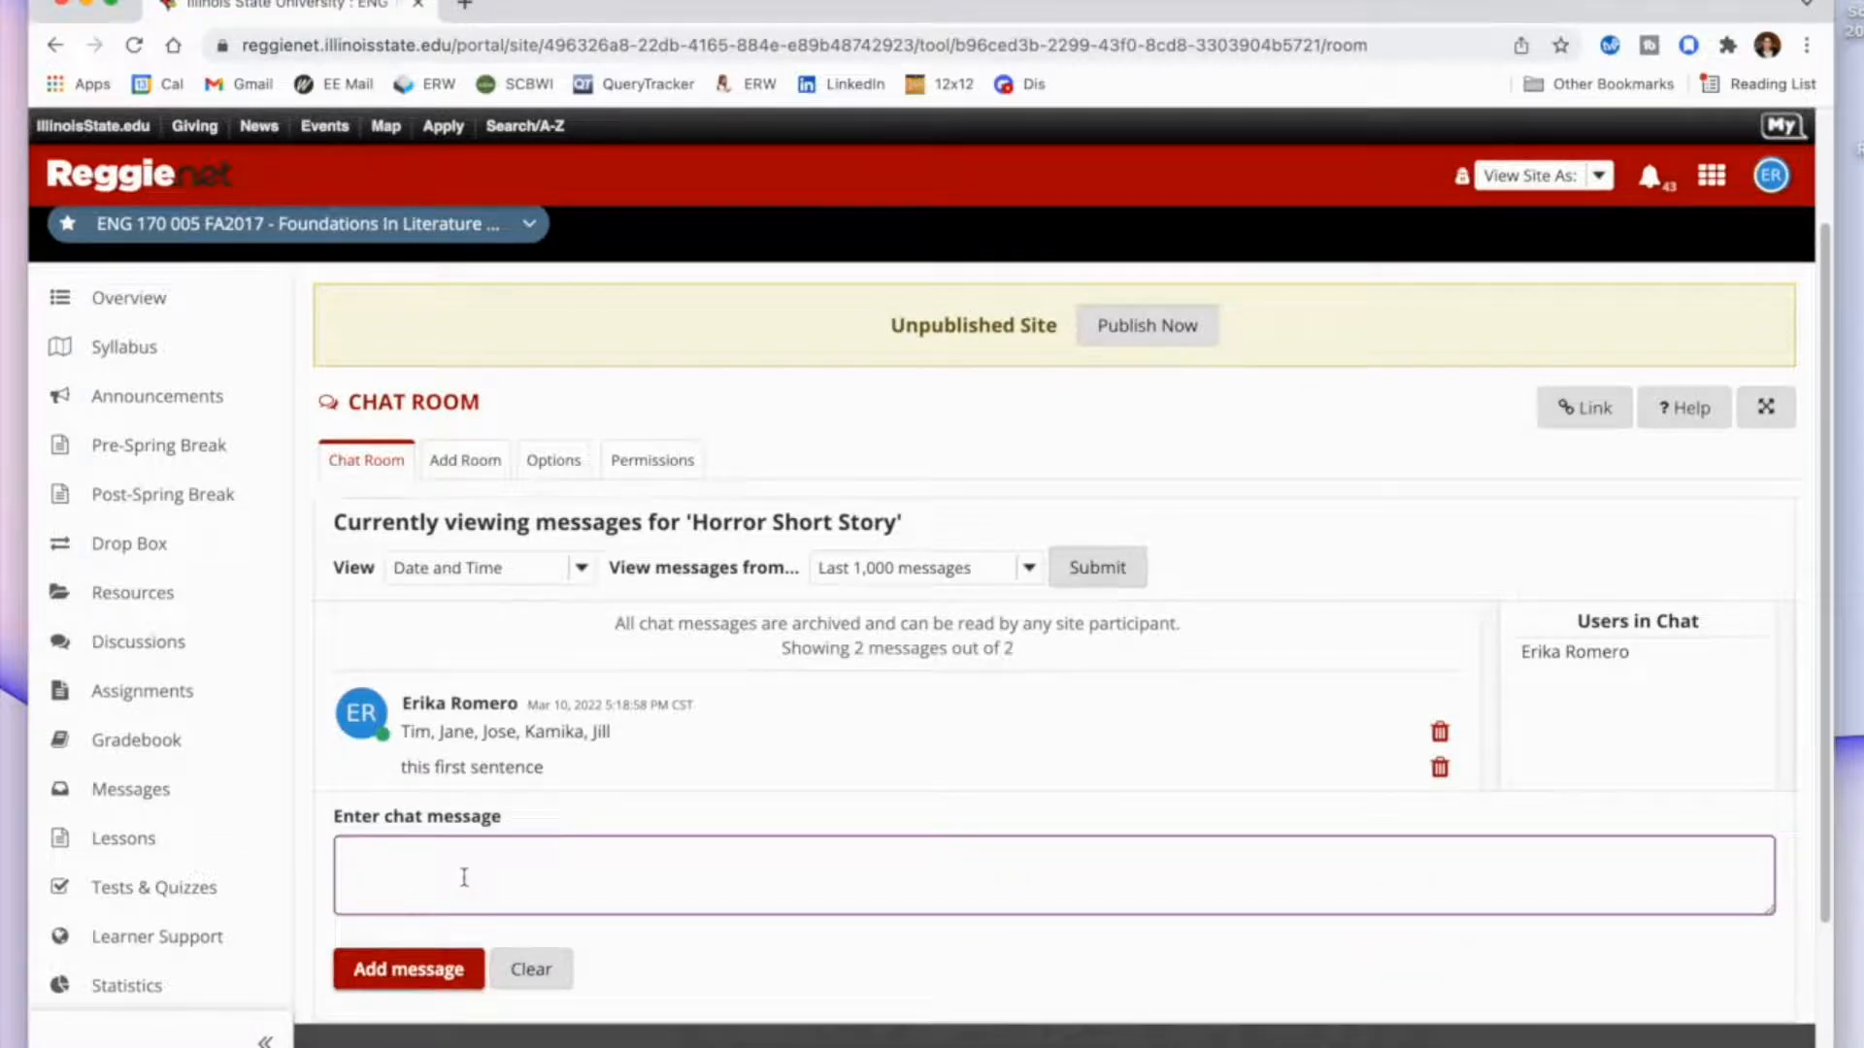
text(second)
click(412, 969)
text(thrid)
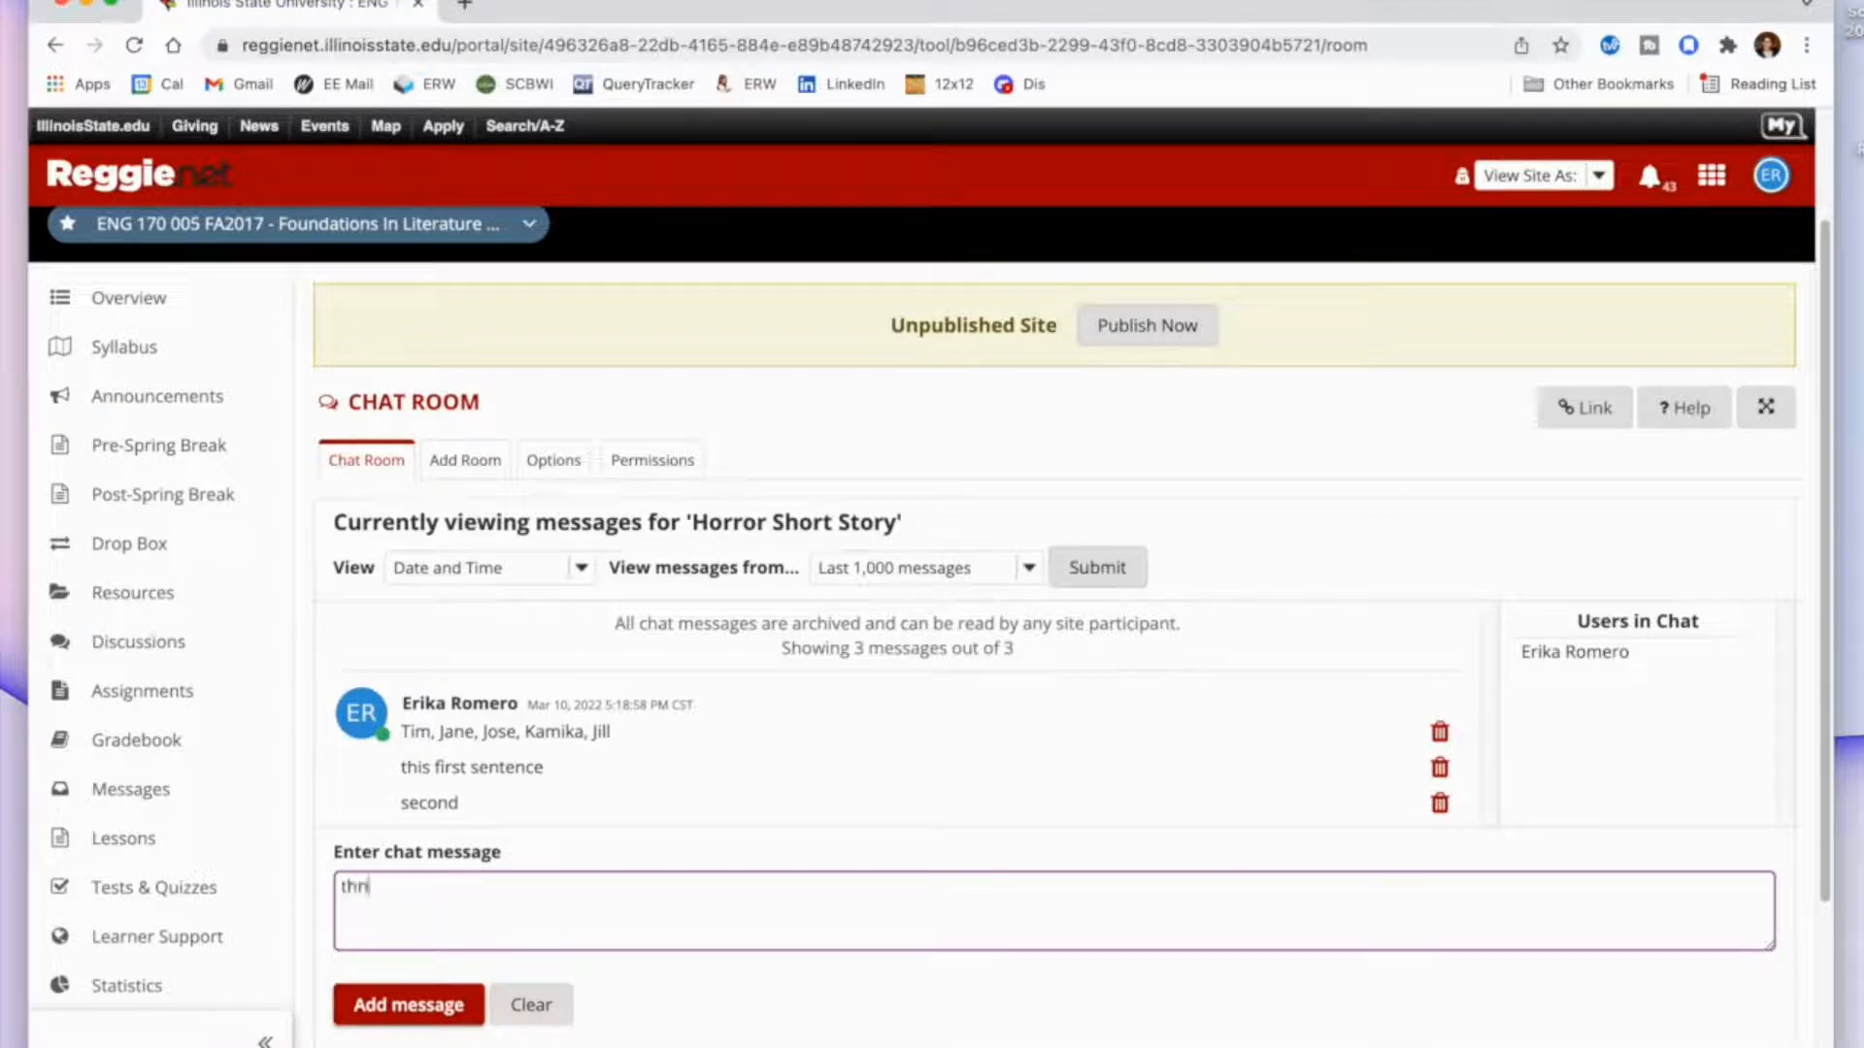
key(BackSpace)
key(BackSpace)
key(BackSpace)
text(ird)
click(413, 1005)
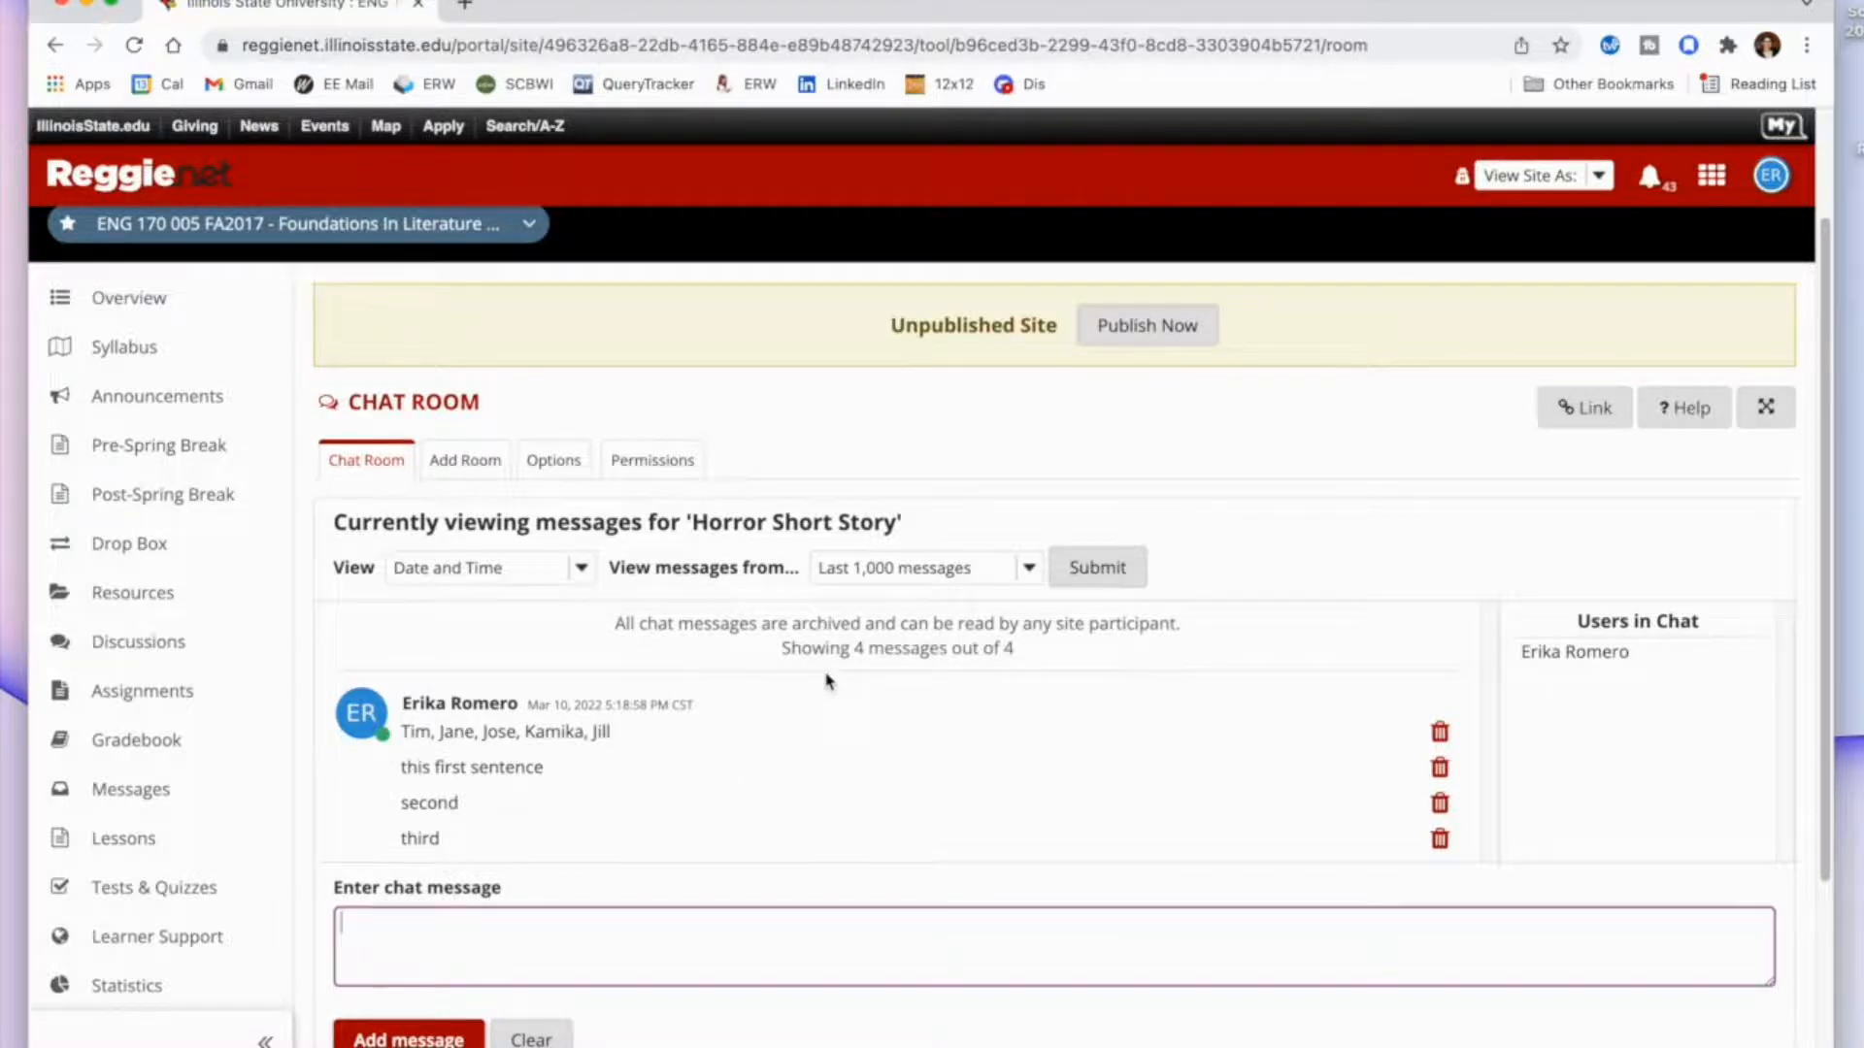
Add a new chat room titled "Academic Writing" and save it with the default options.
scroll(826, 679, down, 1)
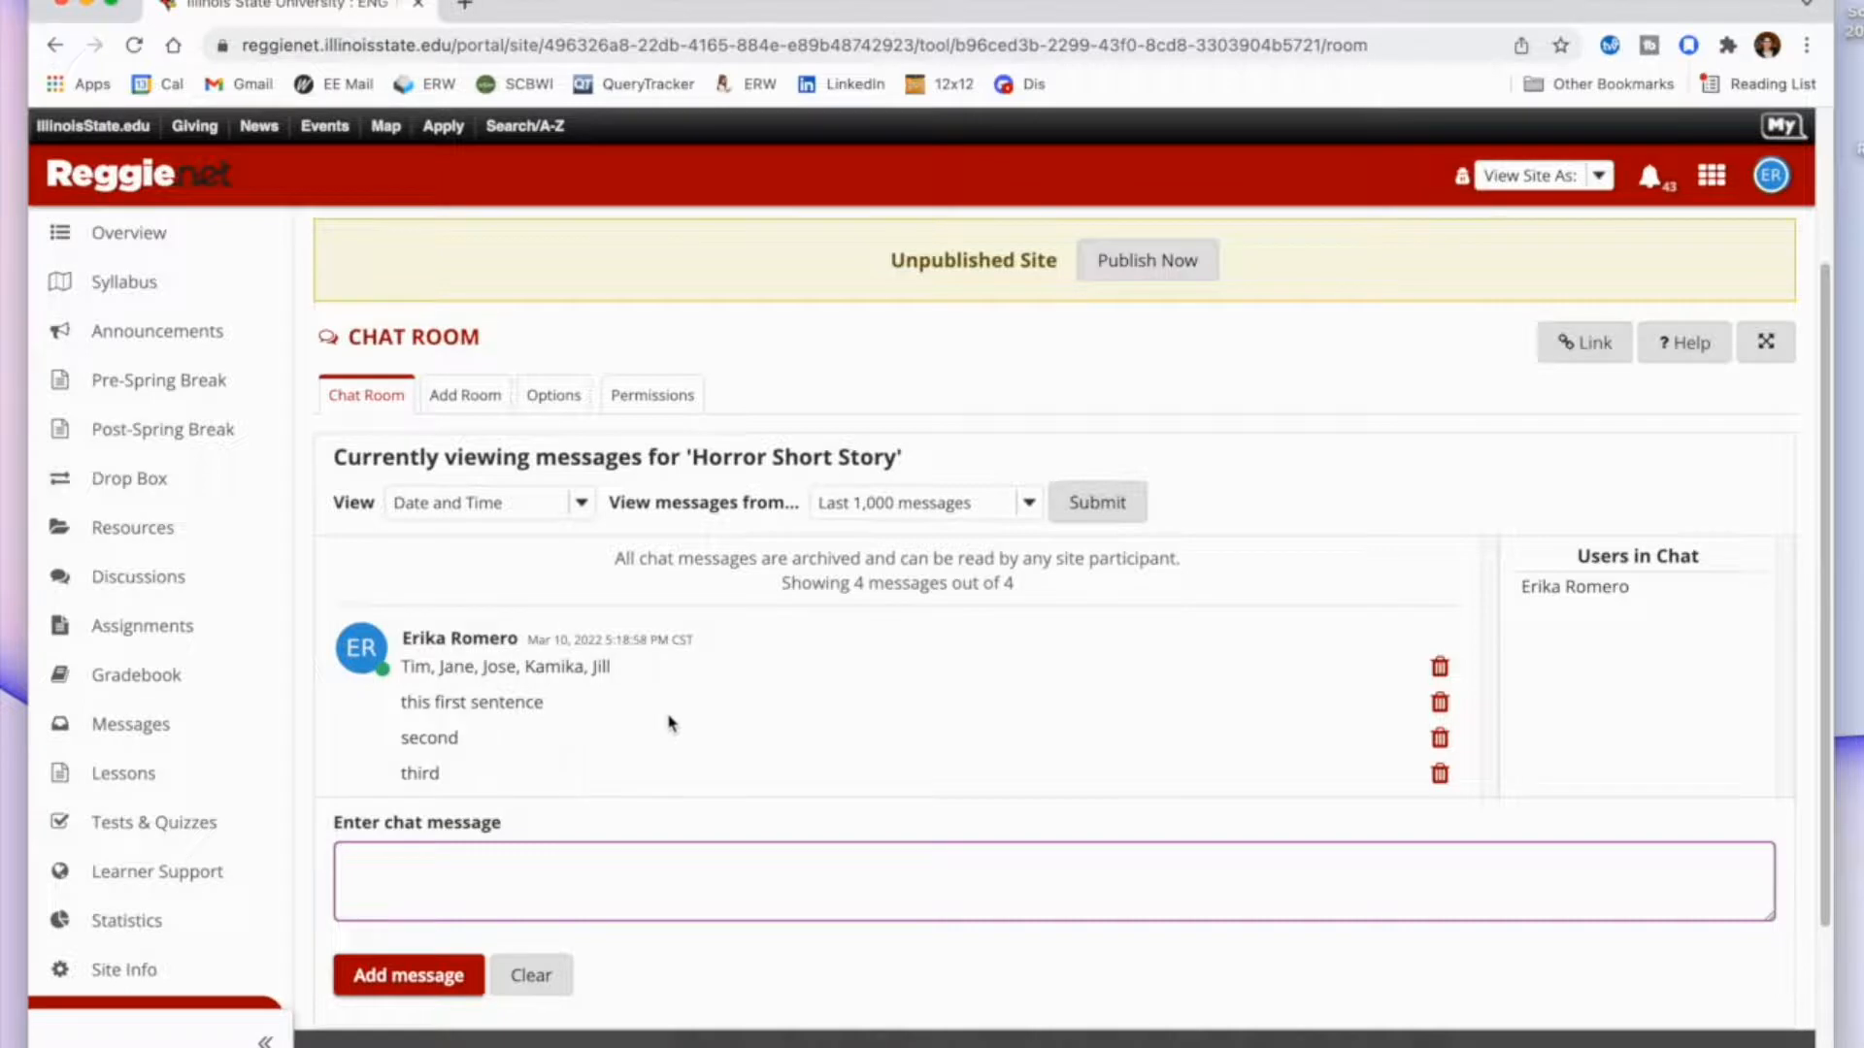
click(483, 416)
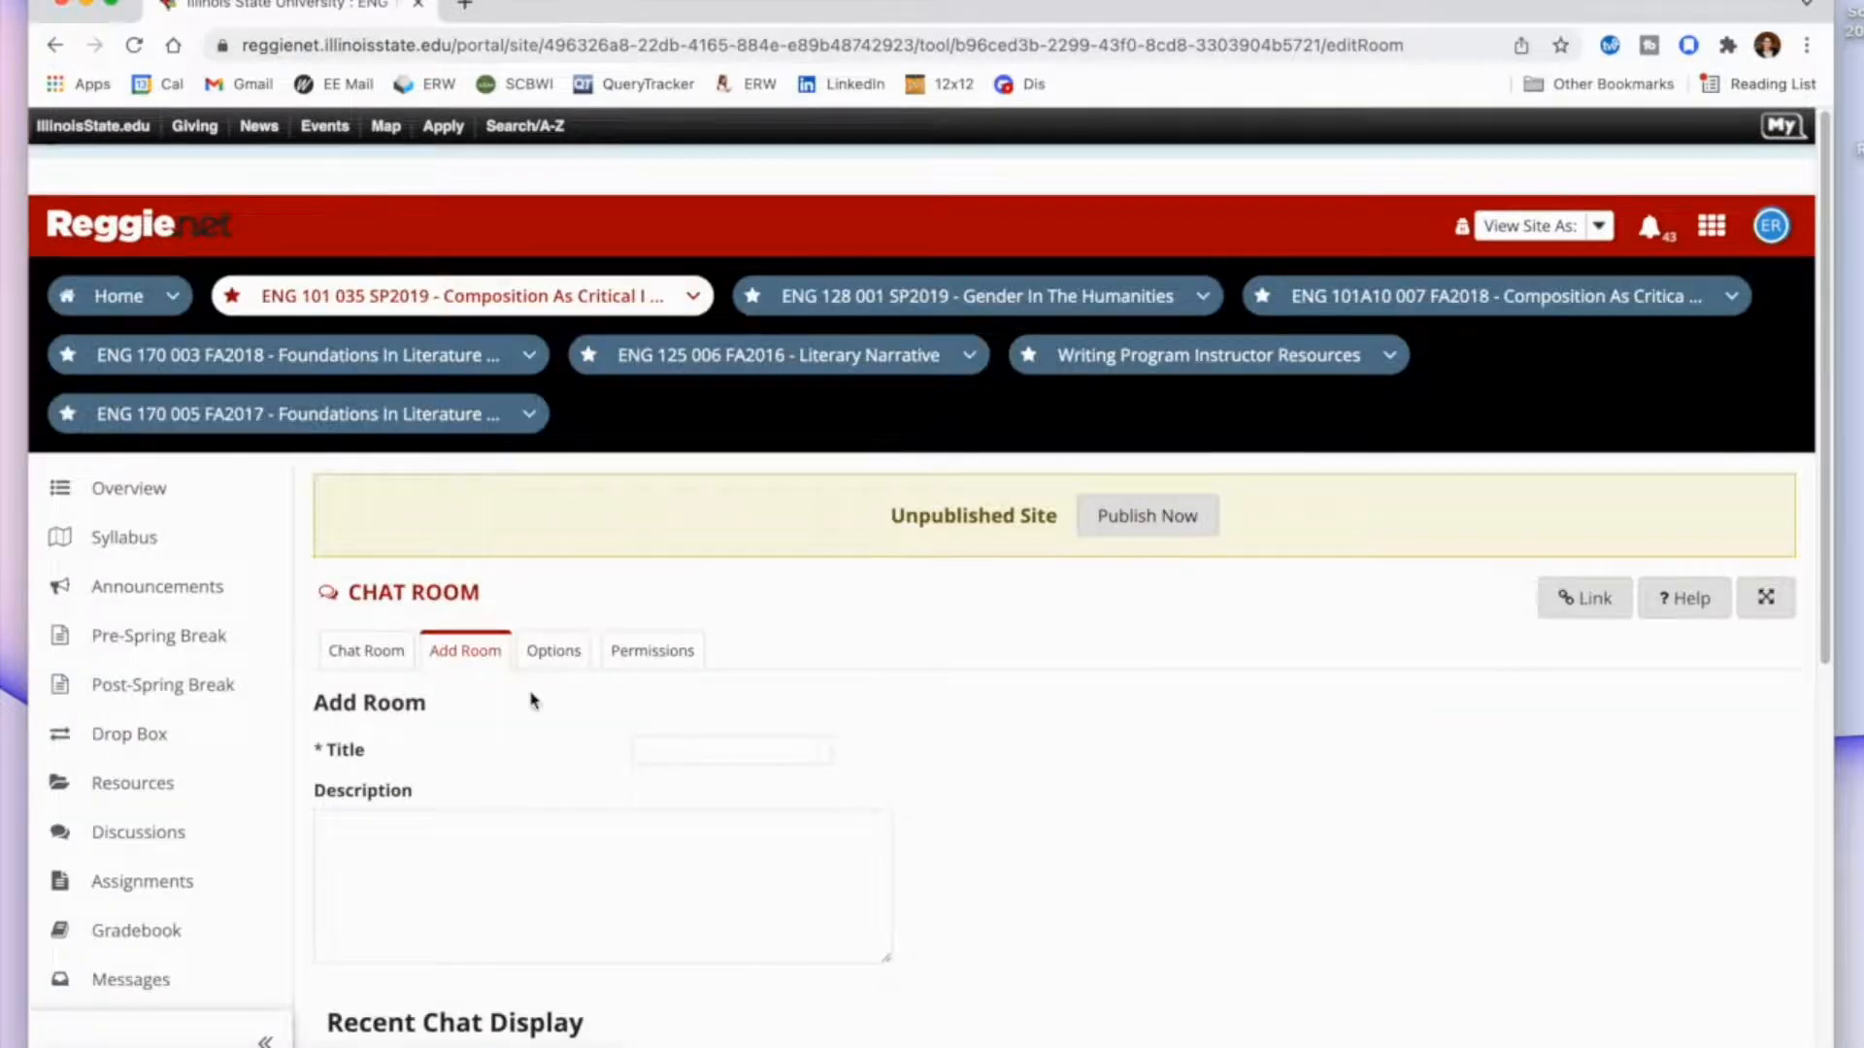
click(743, 747)
text(Ac)
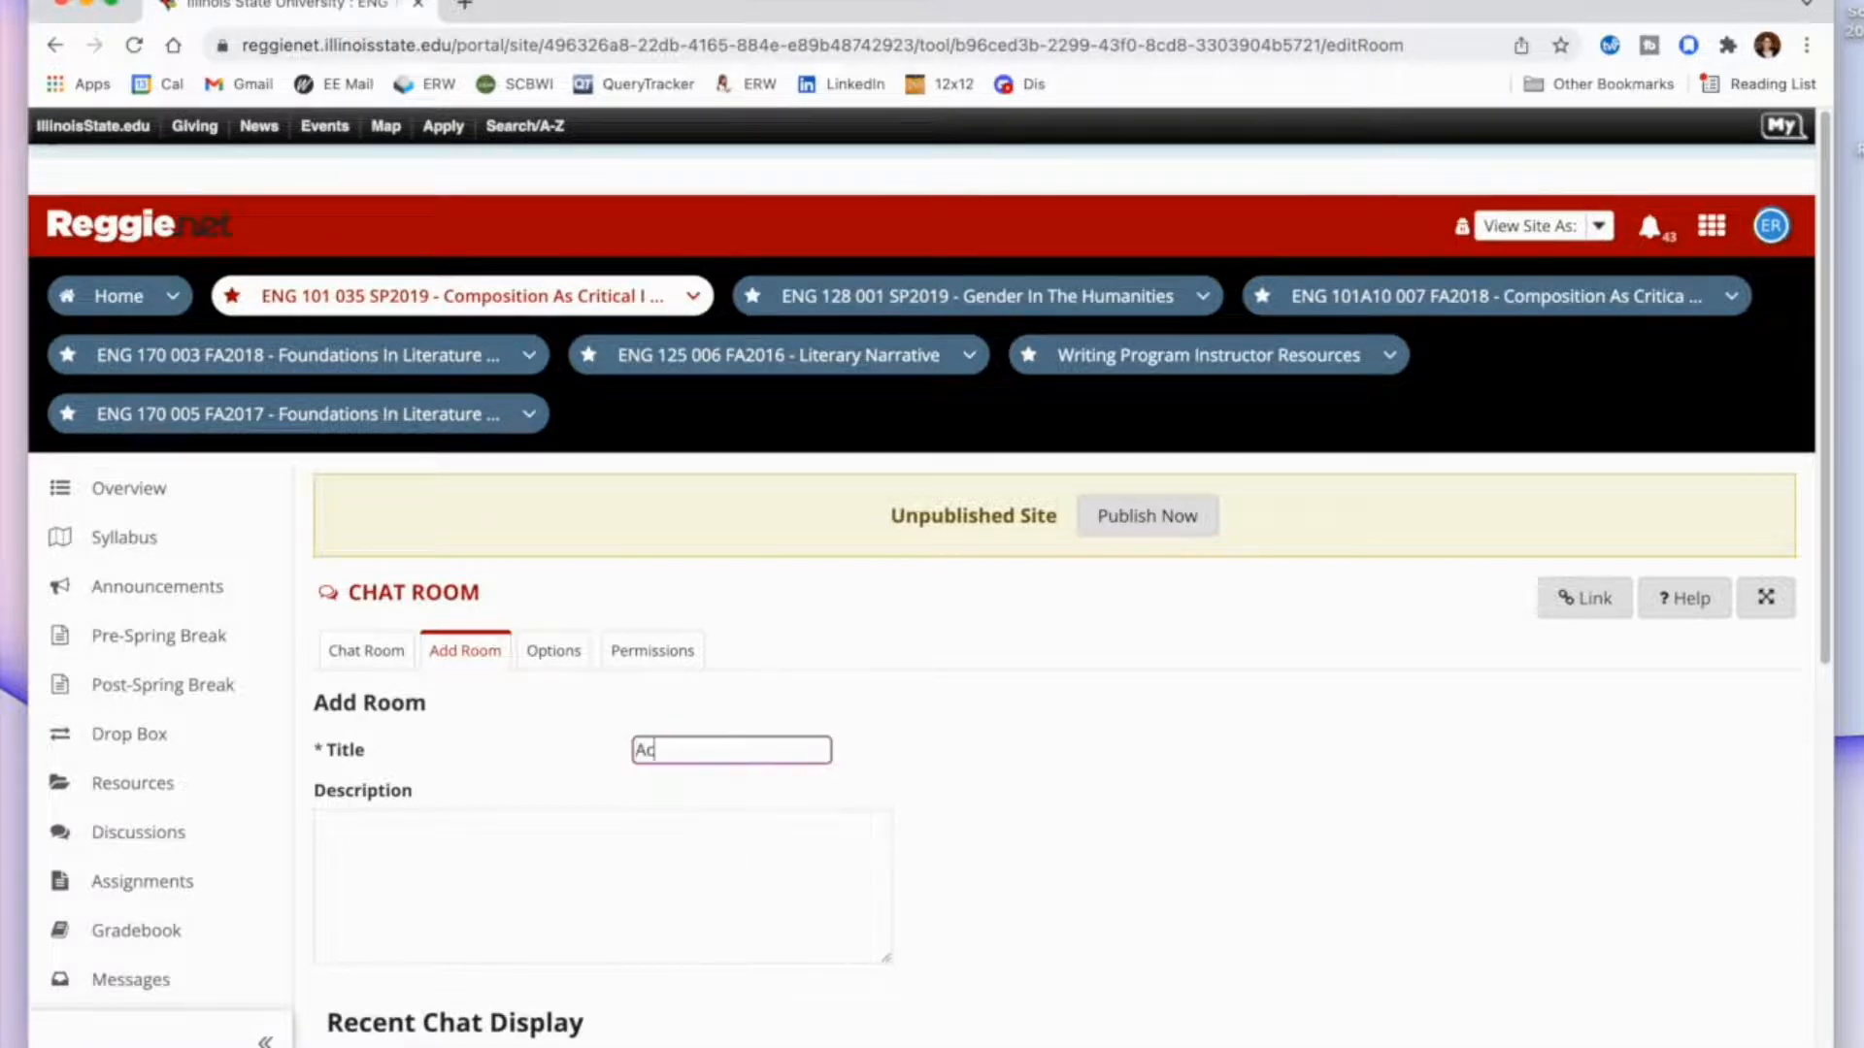
text(ademic Writing)
scroll(1054, 621, down, 6)
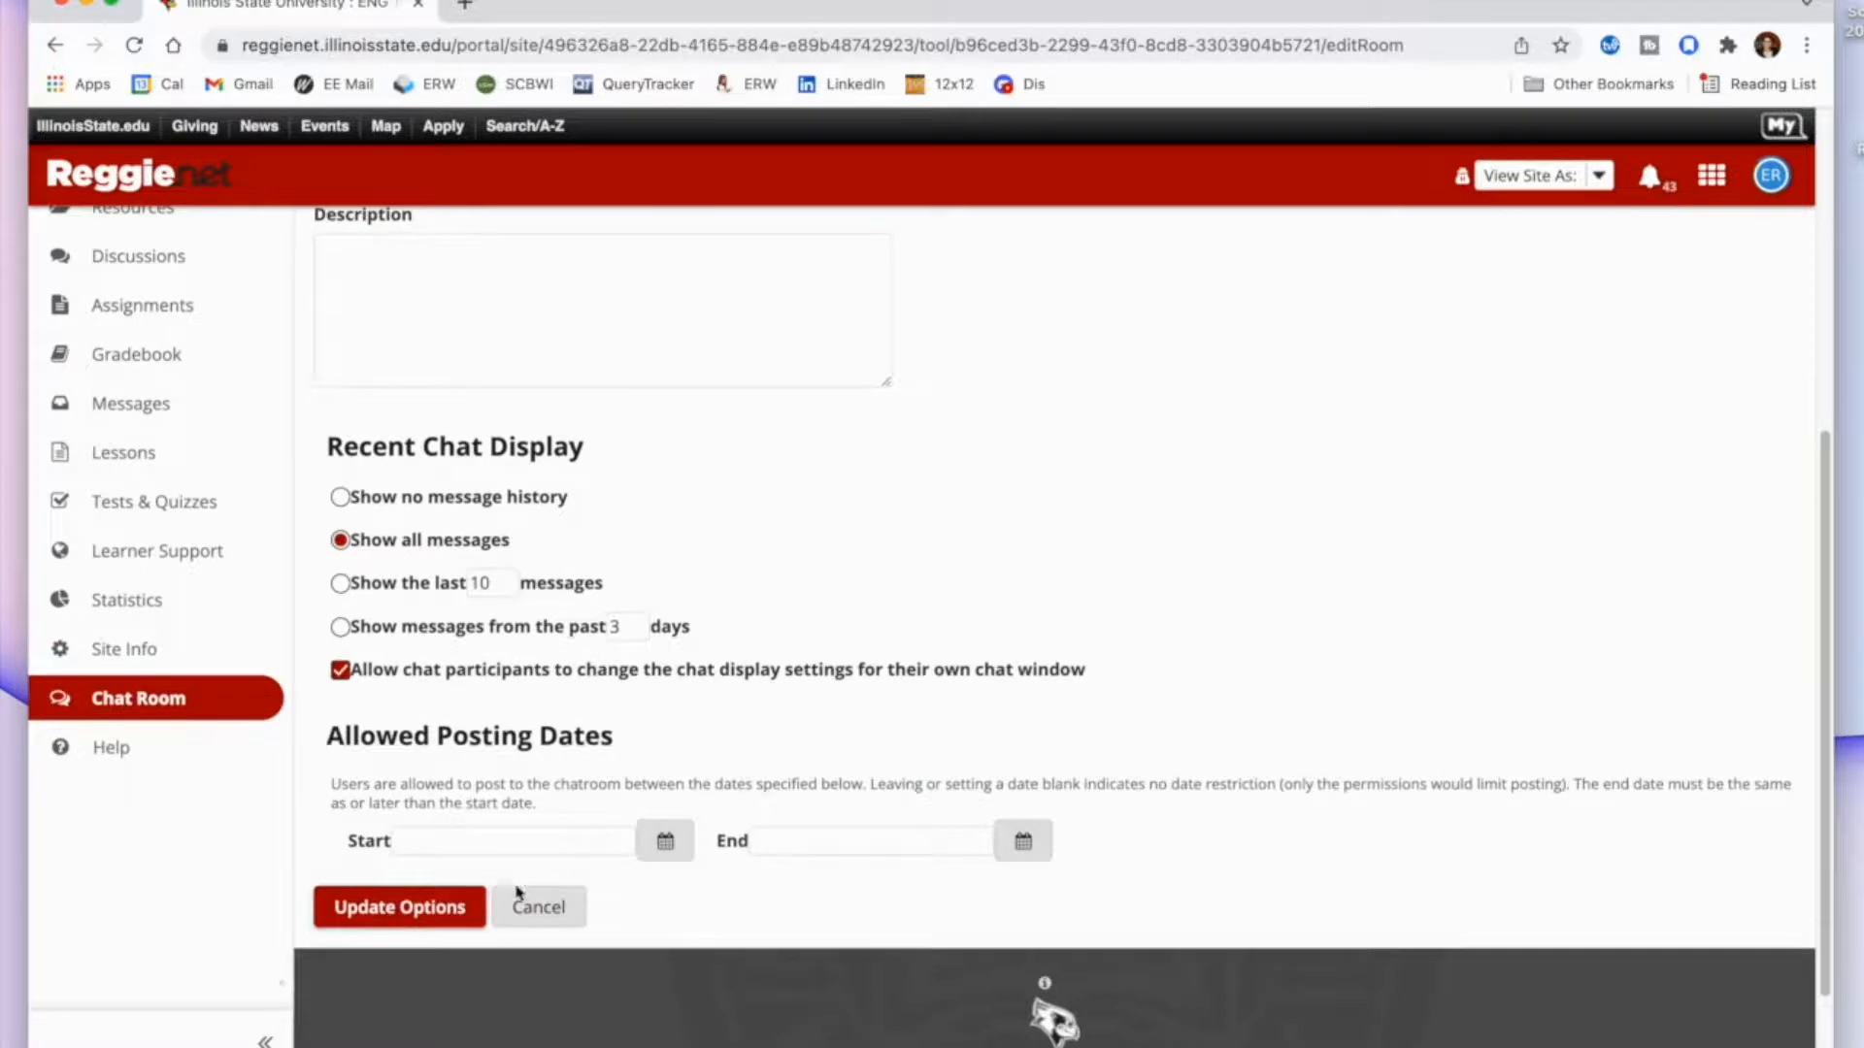
click(451, 930)
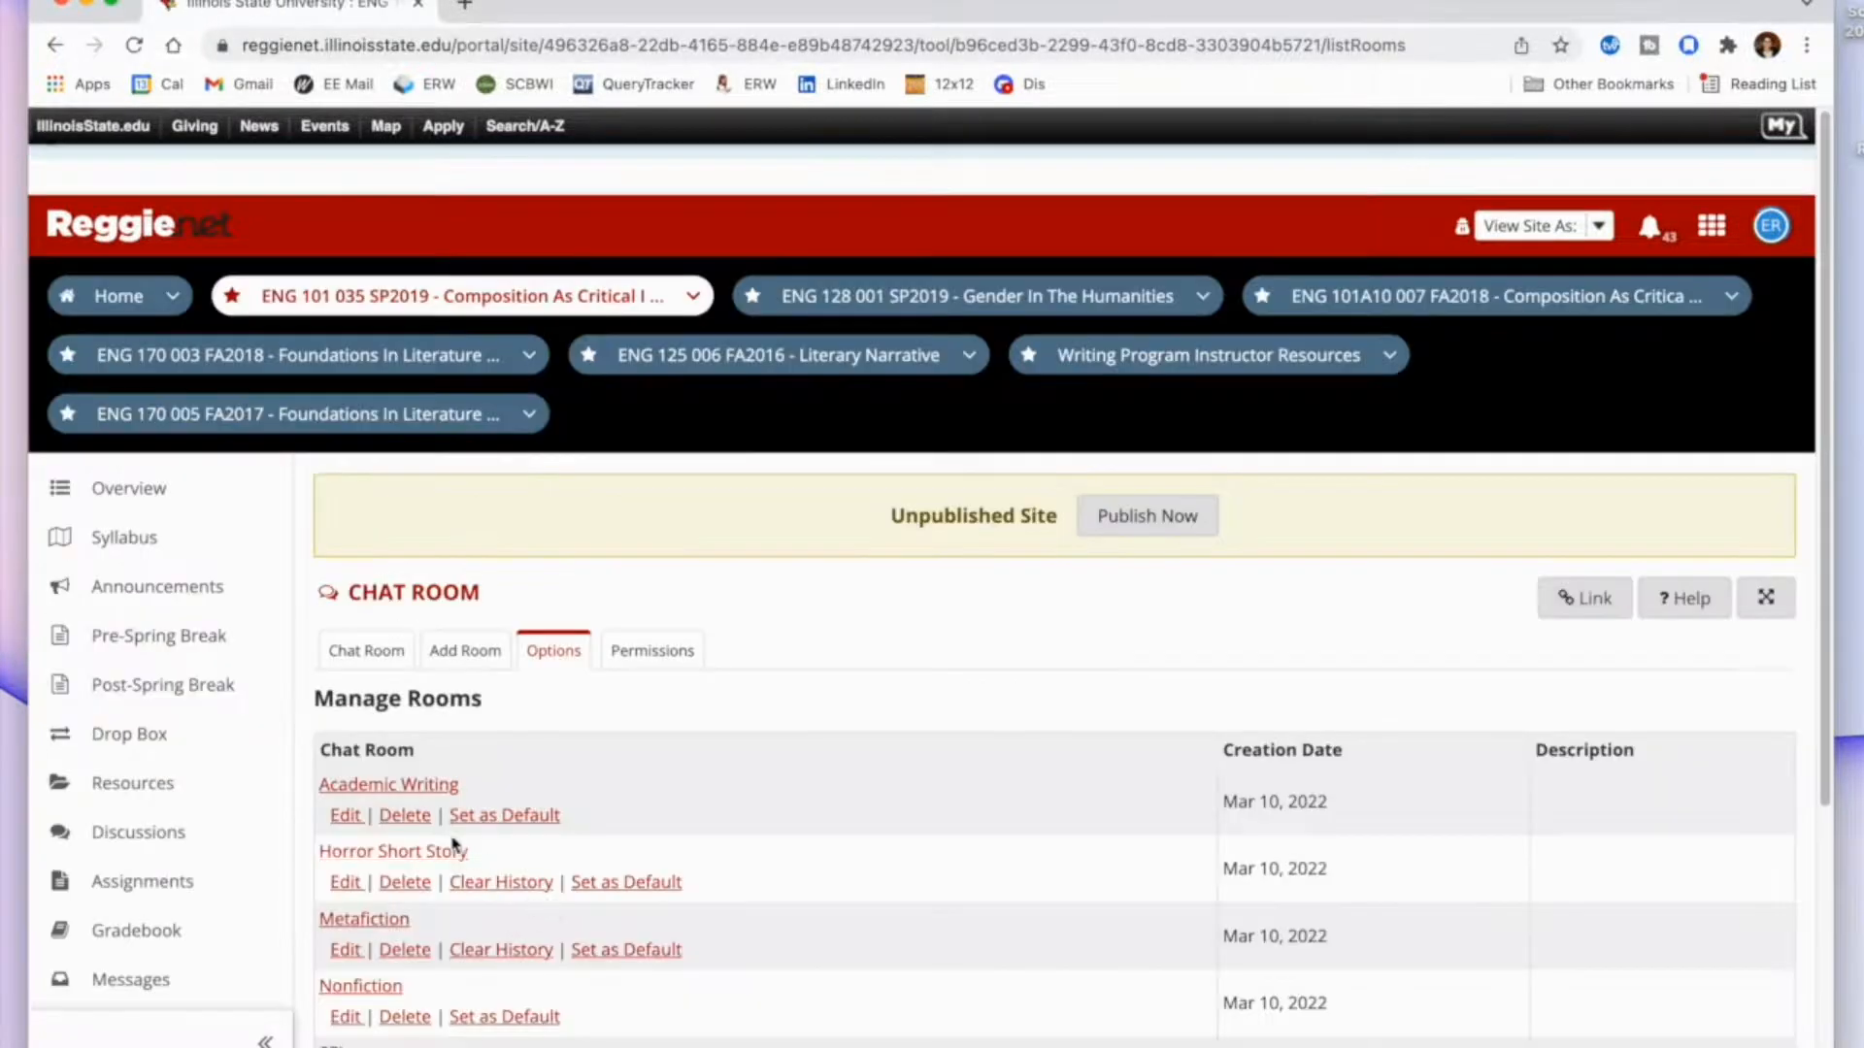
Open the Academic Writing room and post "Prompt: Research paragraph about X. Cite at least one source.".
click(415, 794)
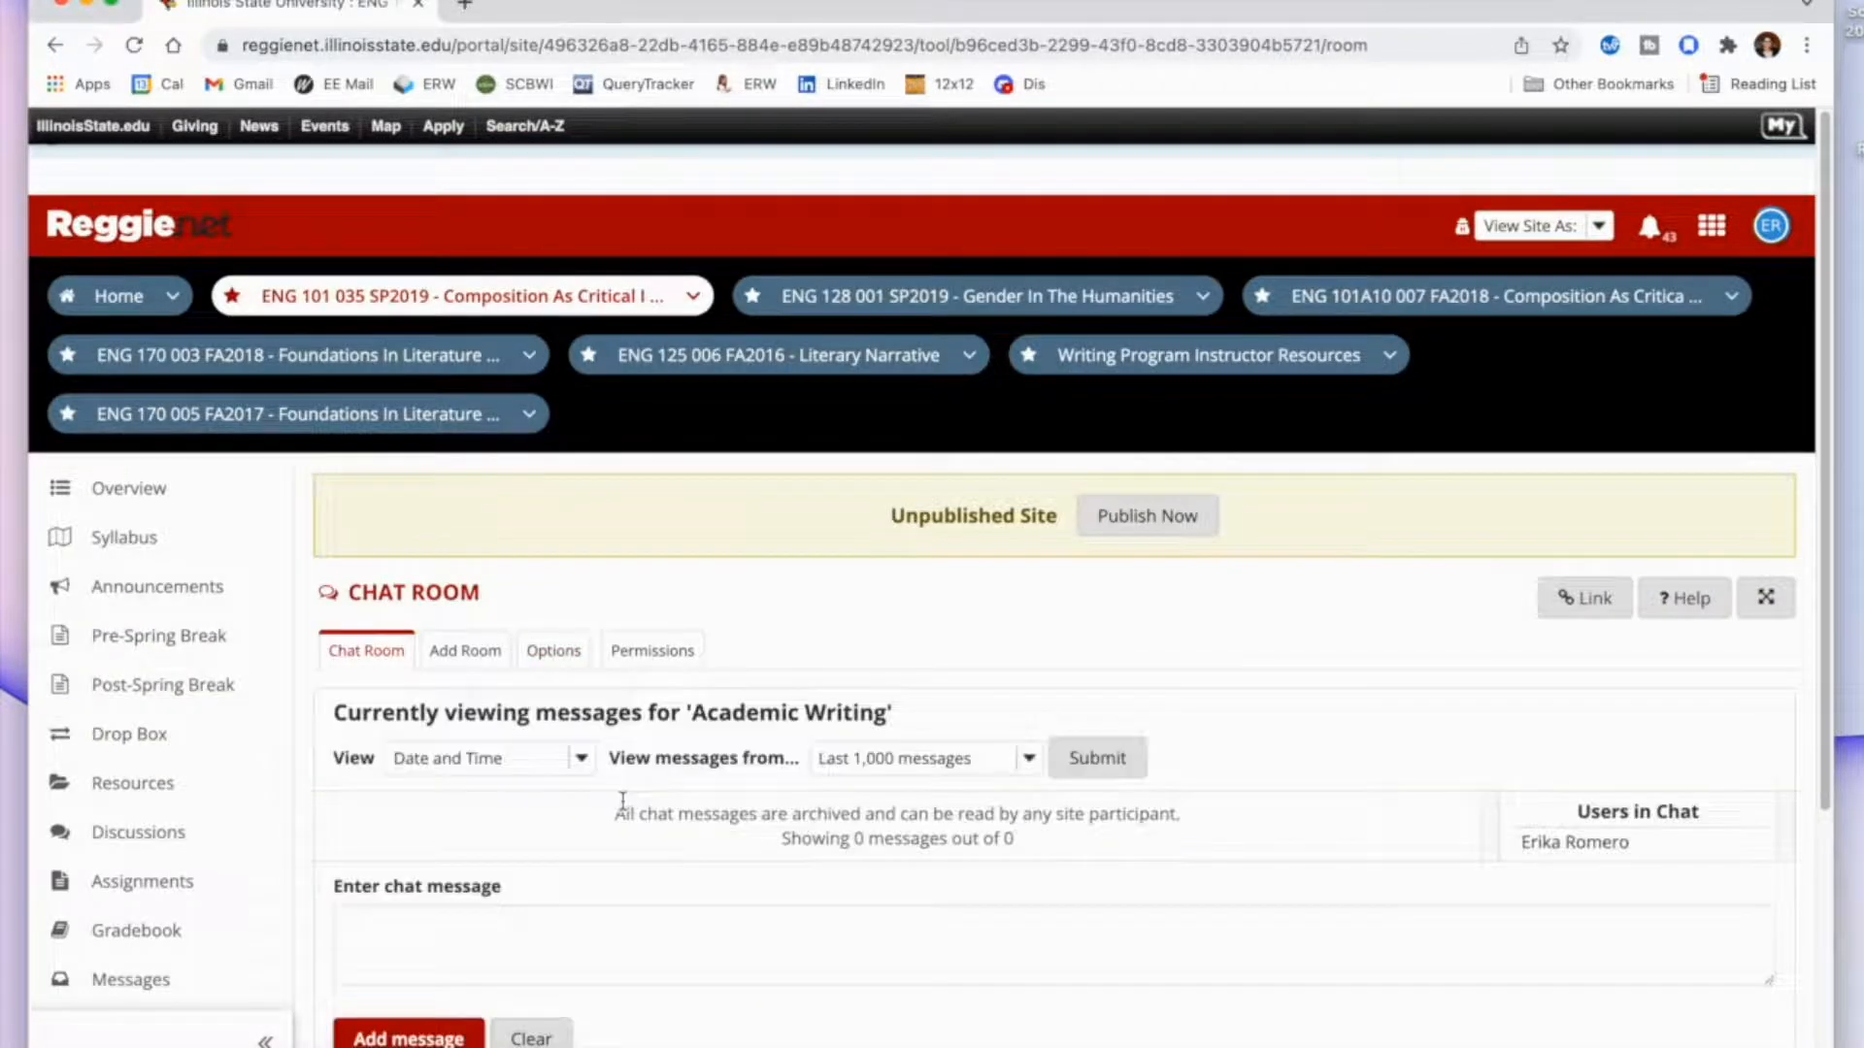
scroll(624, 809, down, 3)
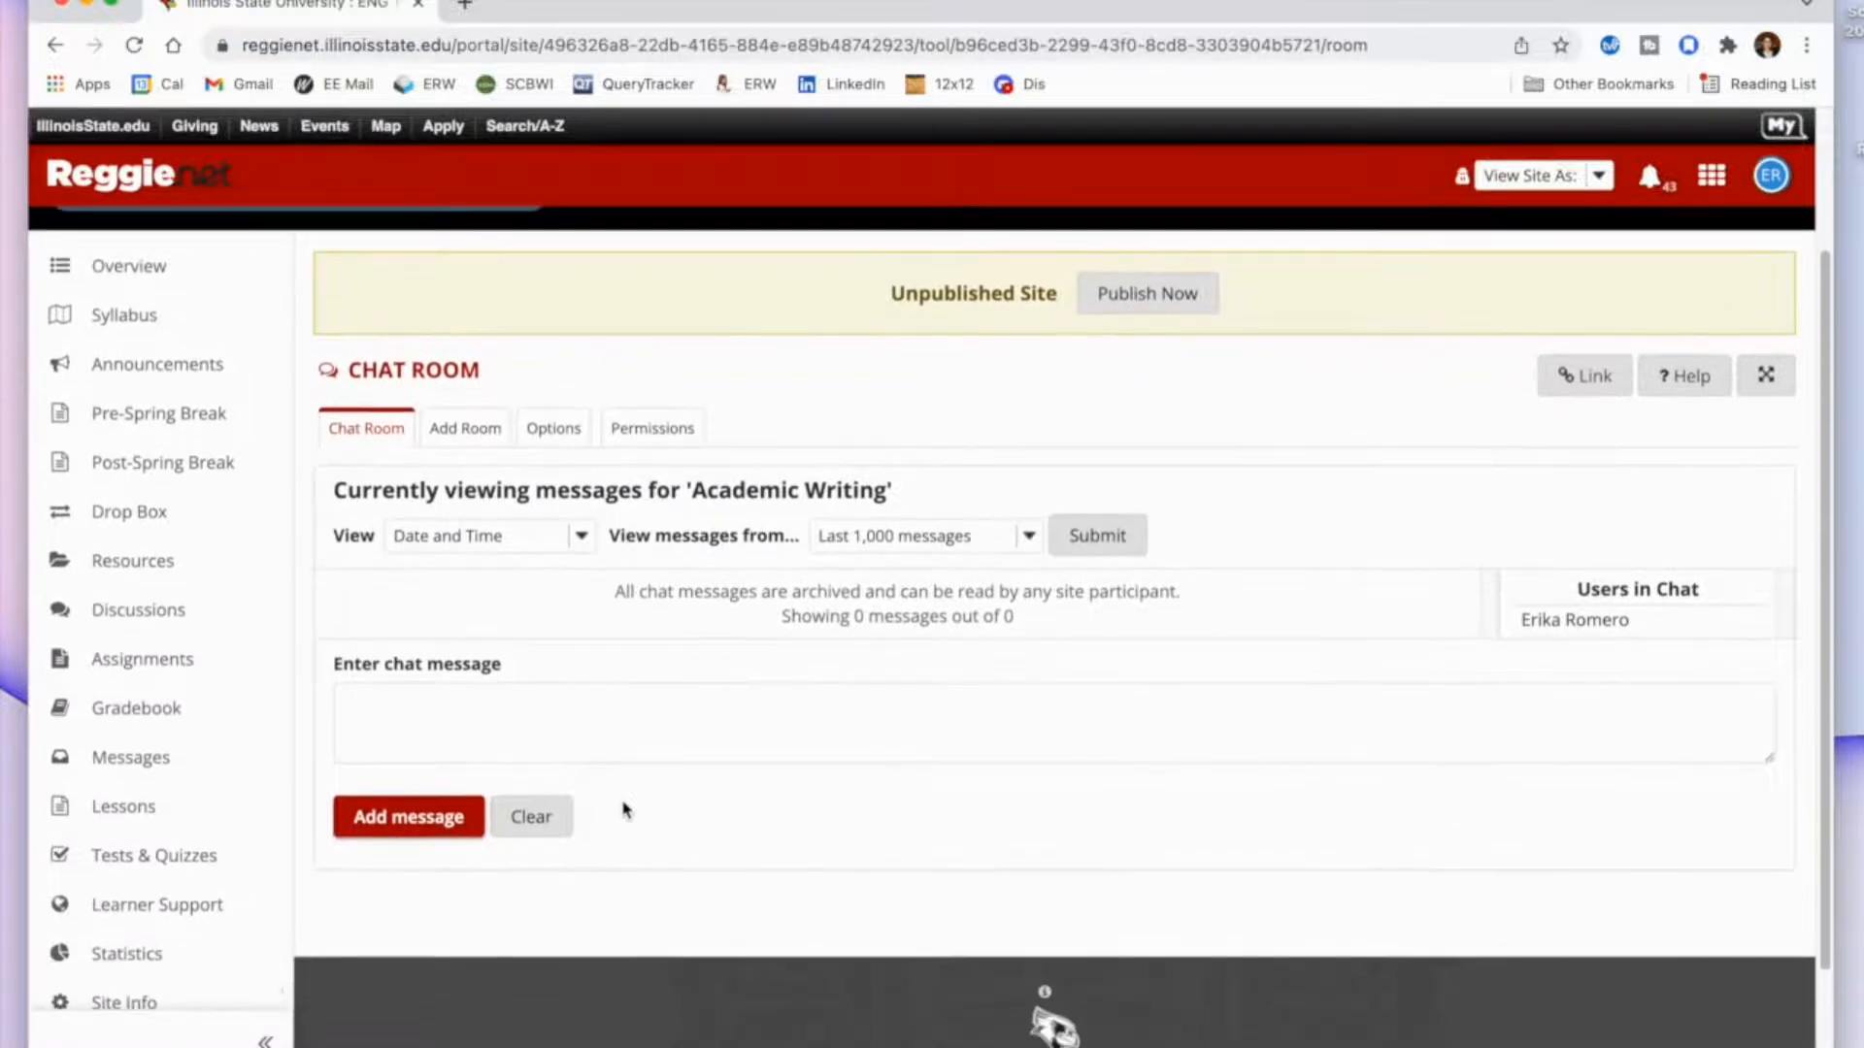
click(543, 724)
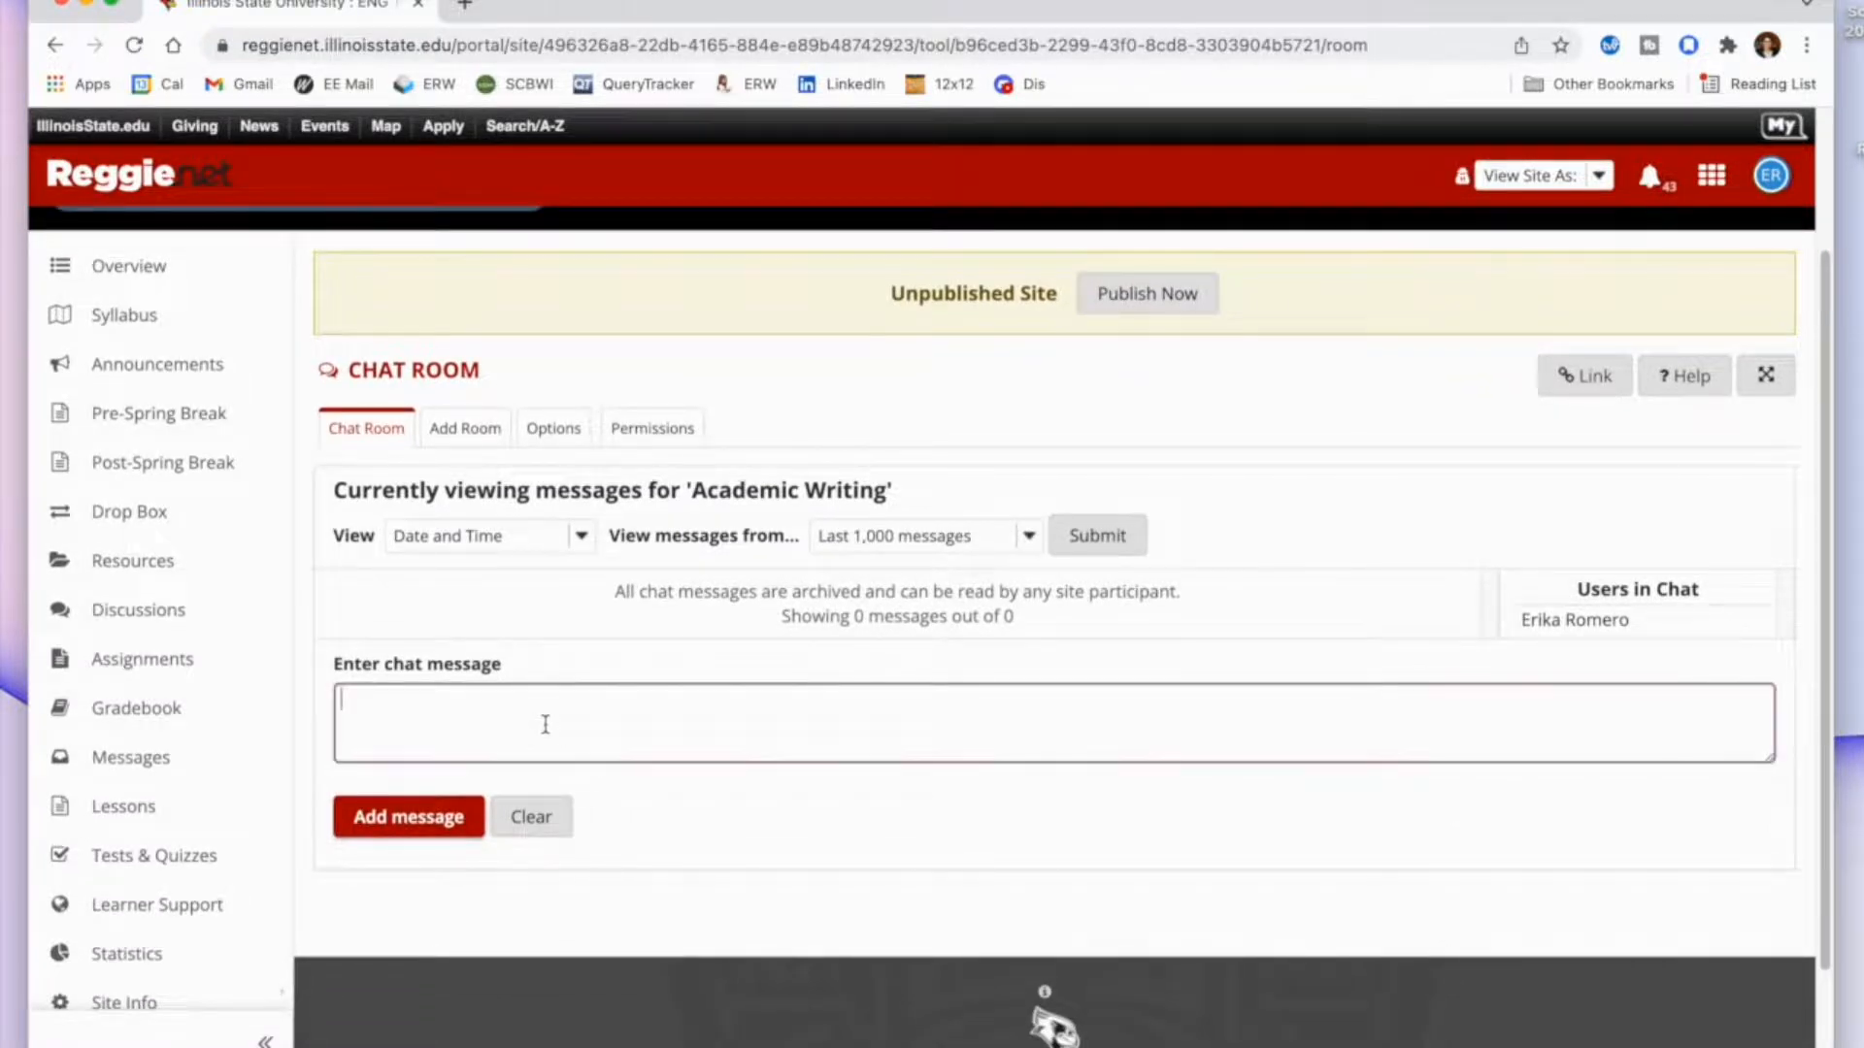
text(Prompt: Research para)
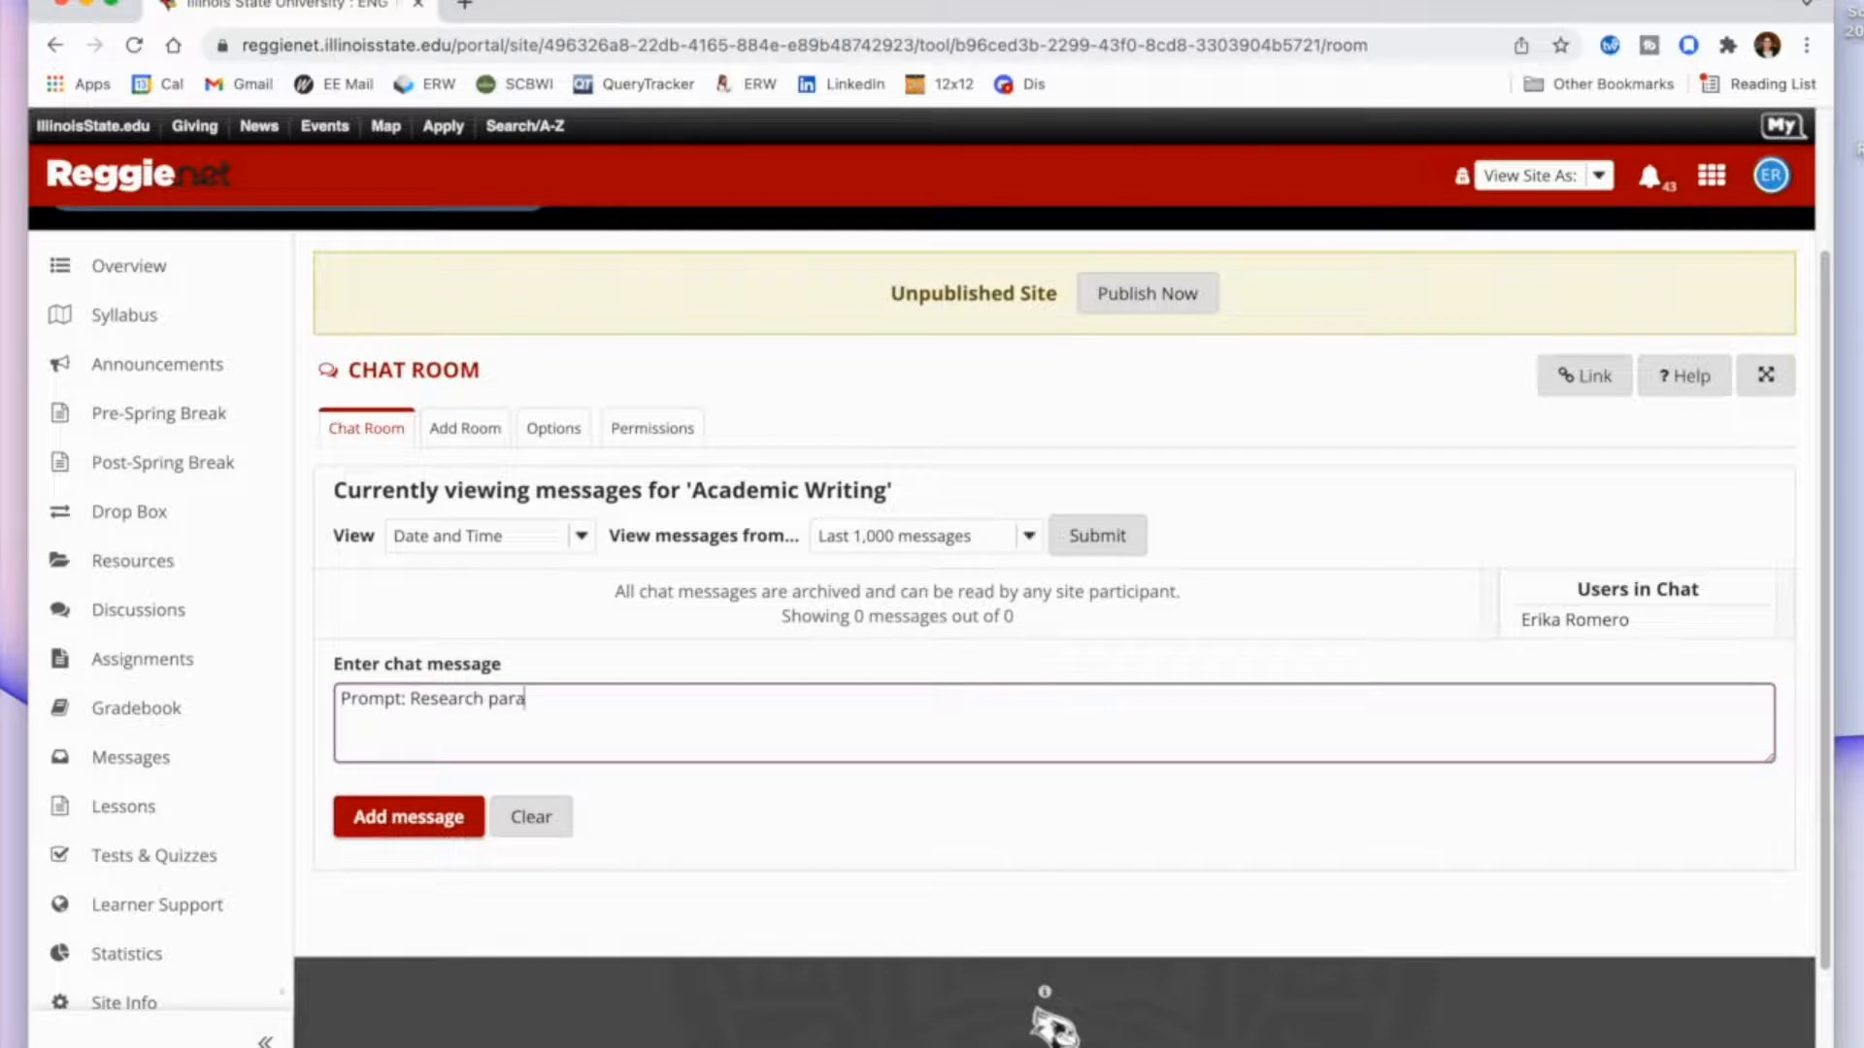
text(graph about X. Cite at leas)
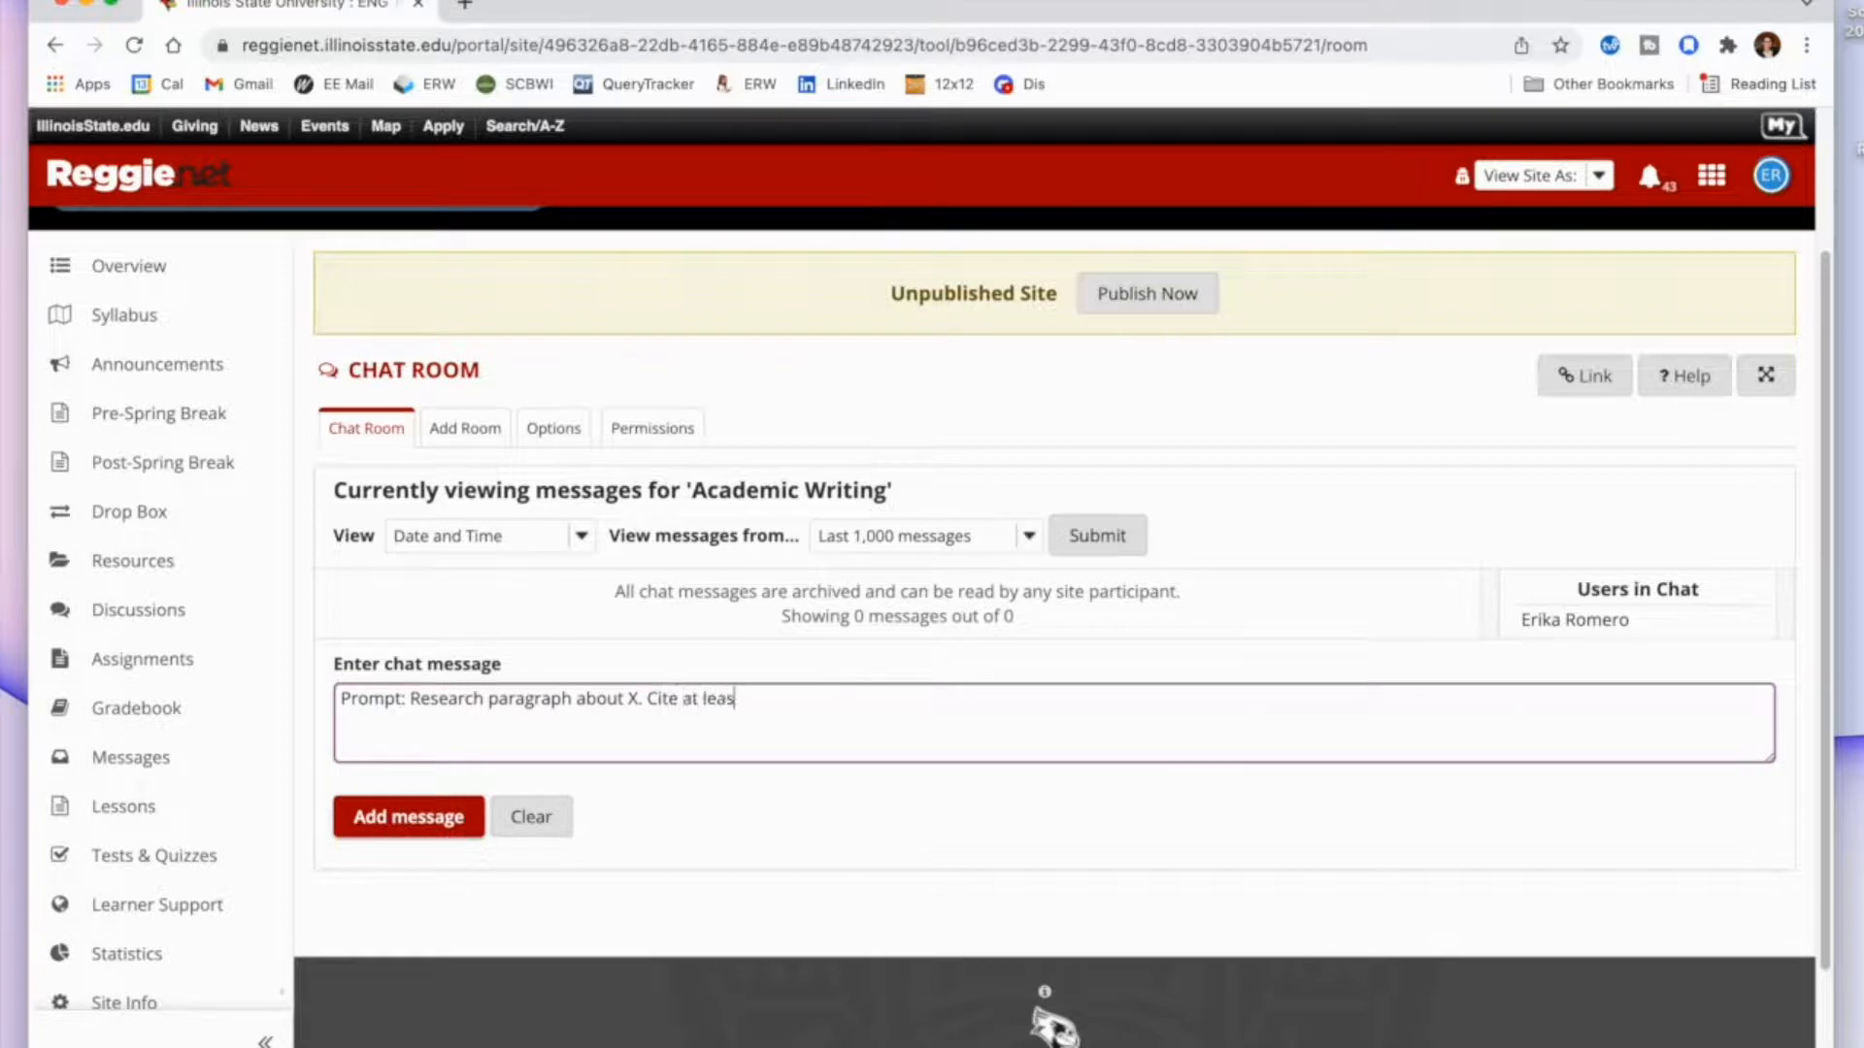
text(t one source.)
click(388, 816)
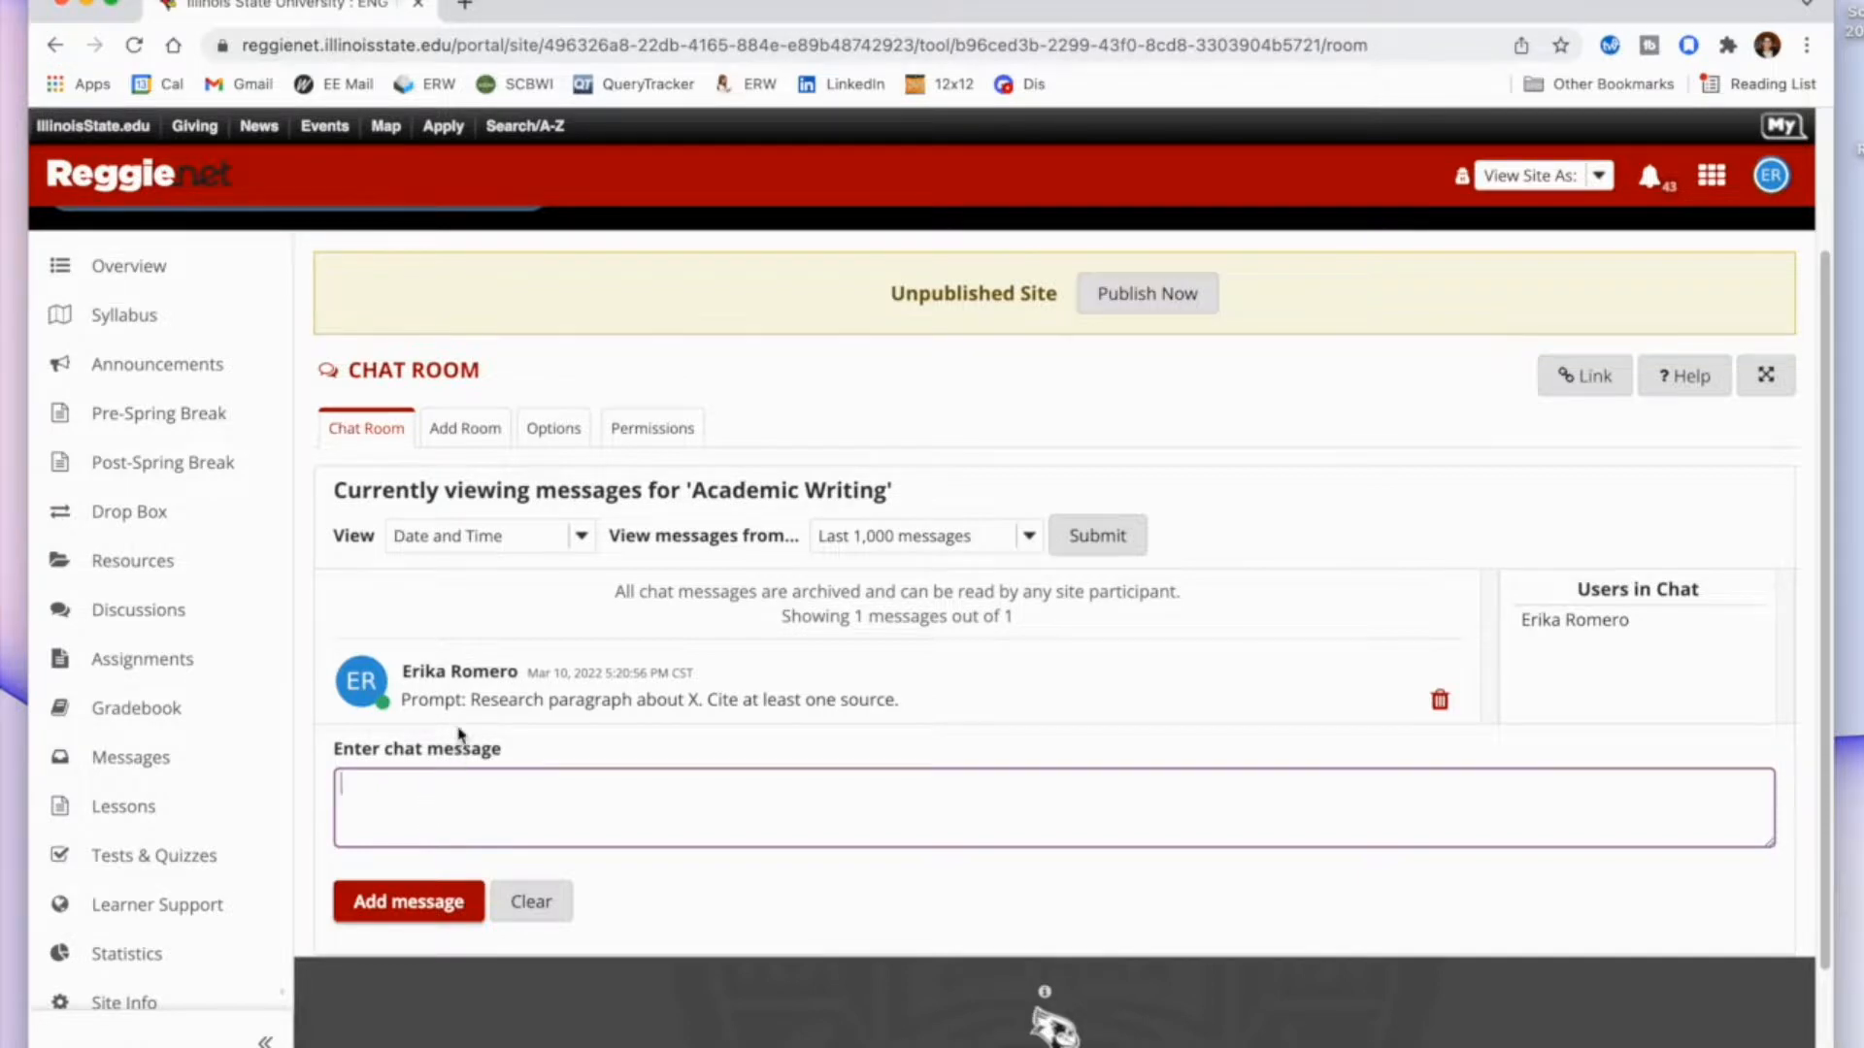
Add a new chat room titled "Community Chat Room 1: Real World Connections" and save it with default options.
click(465, 428)
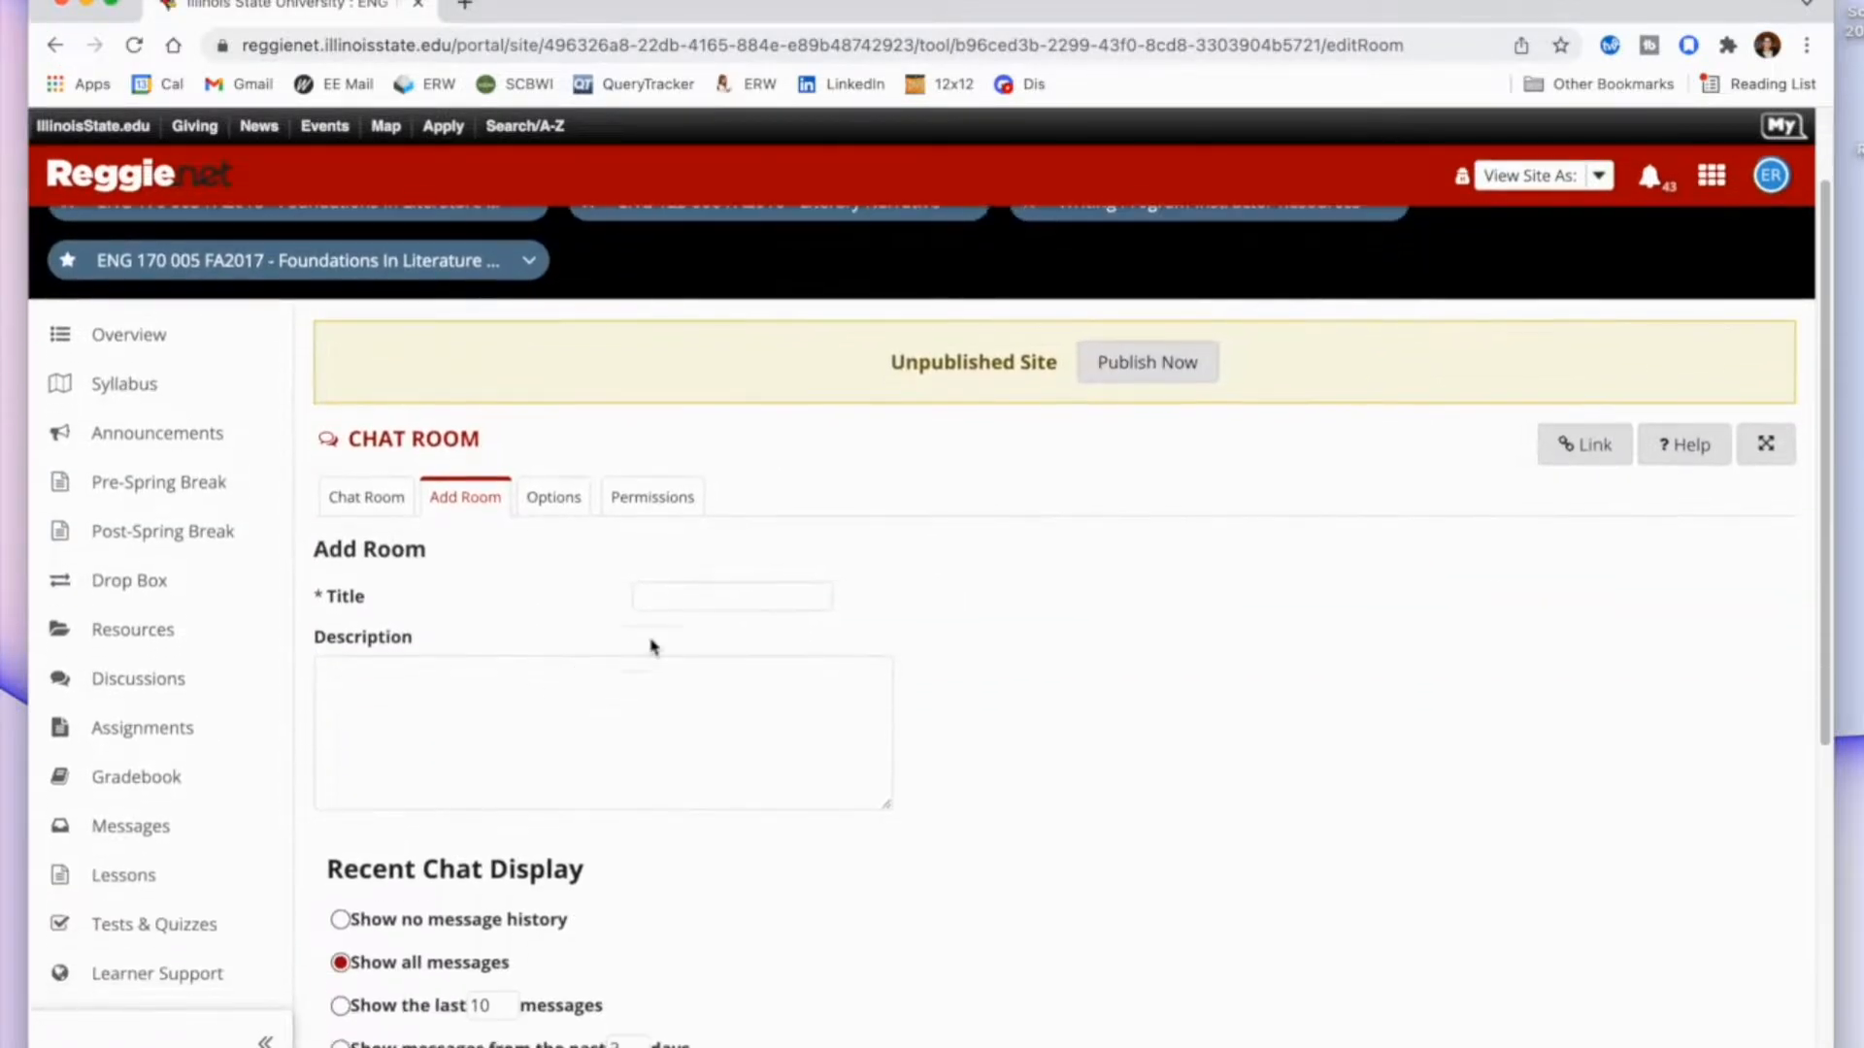
click(709, 599)
text(C)
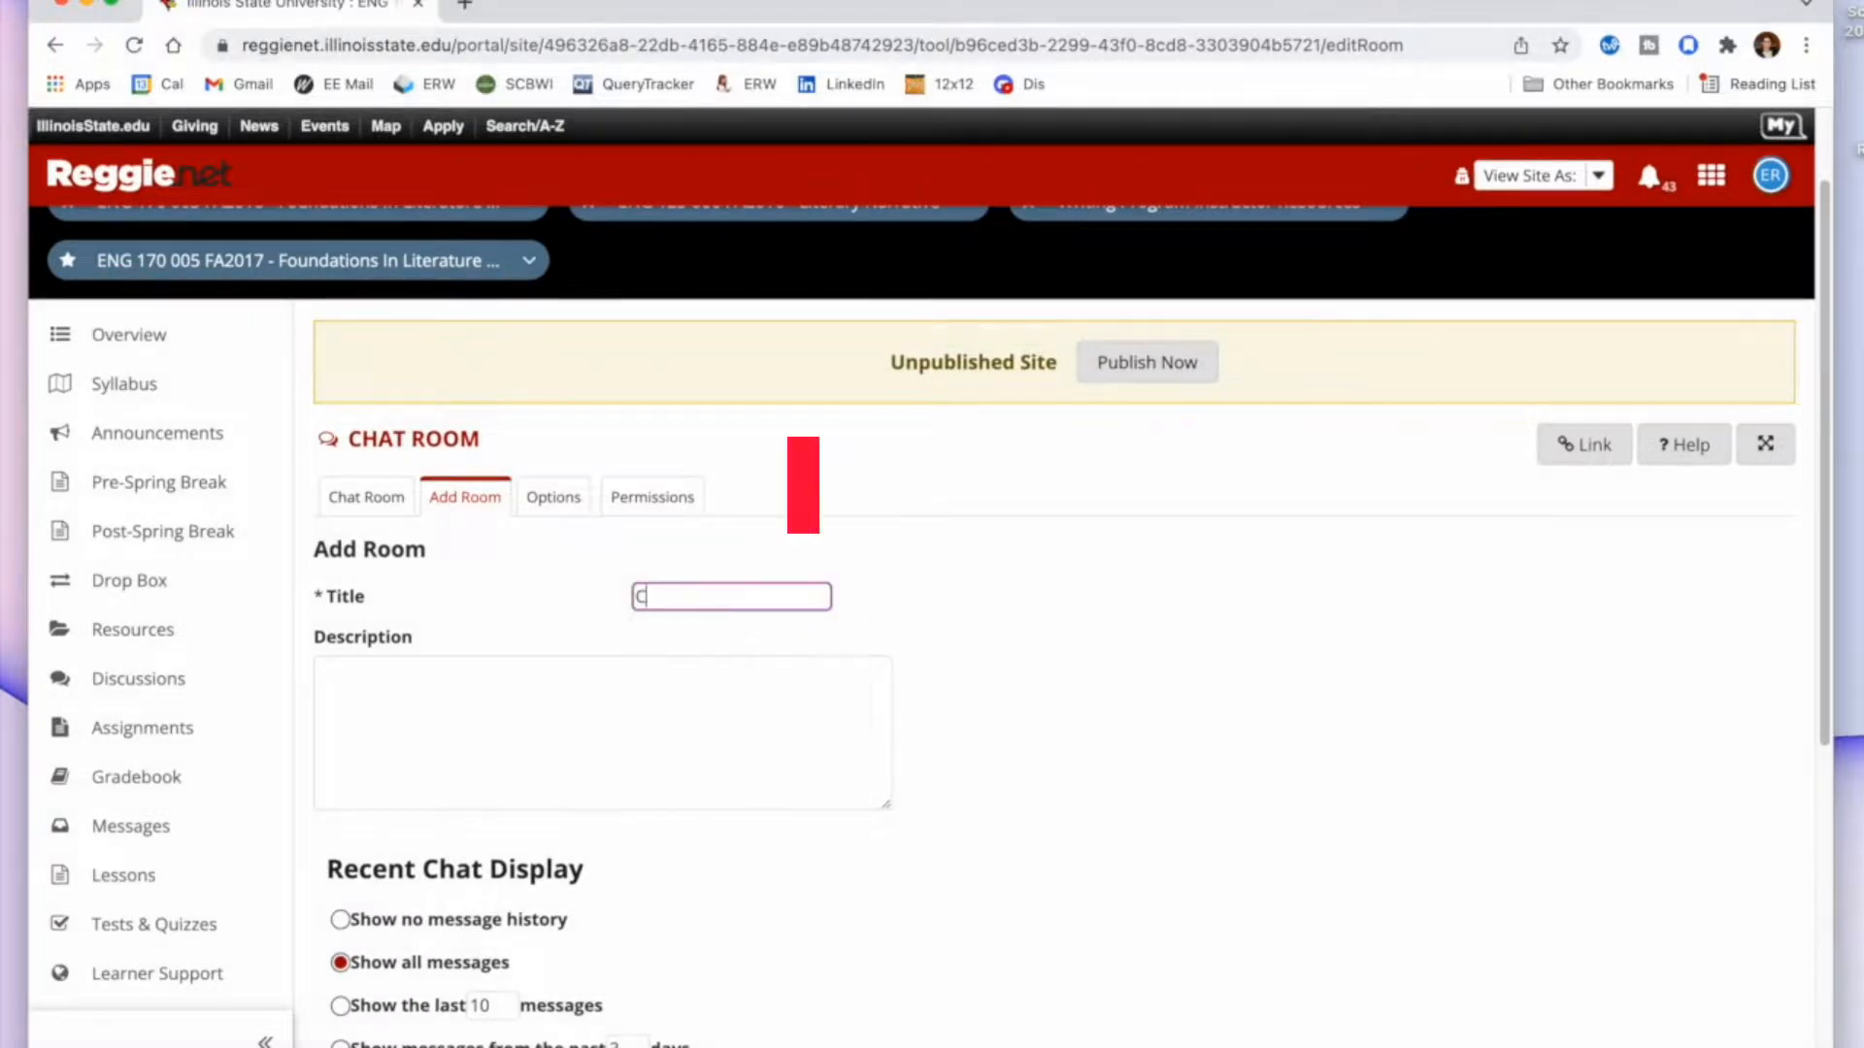
text(ommunity)
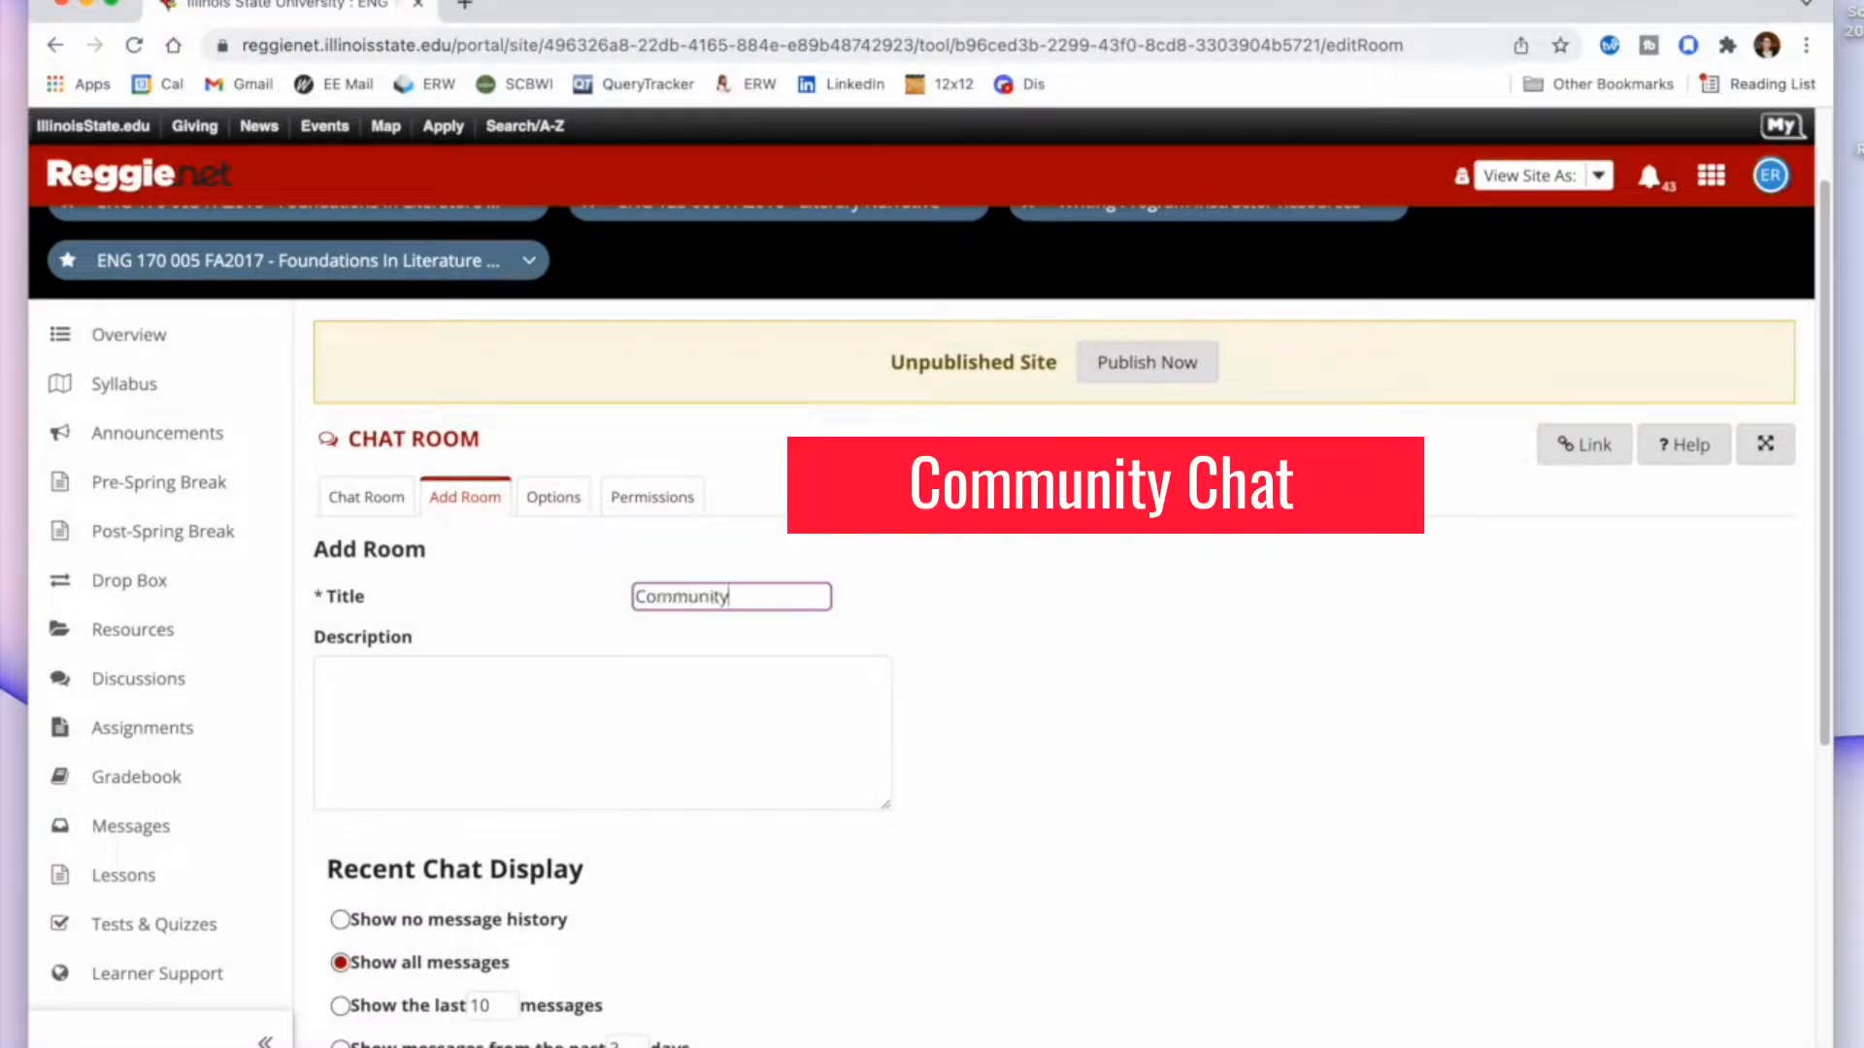
text( Ch)
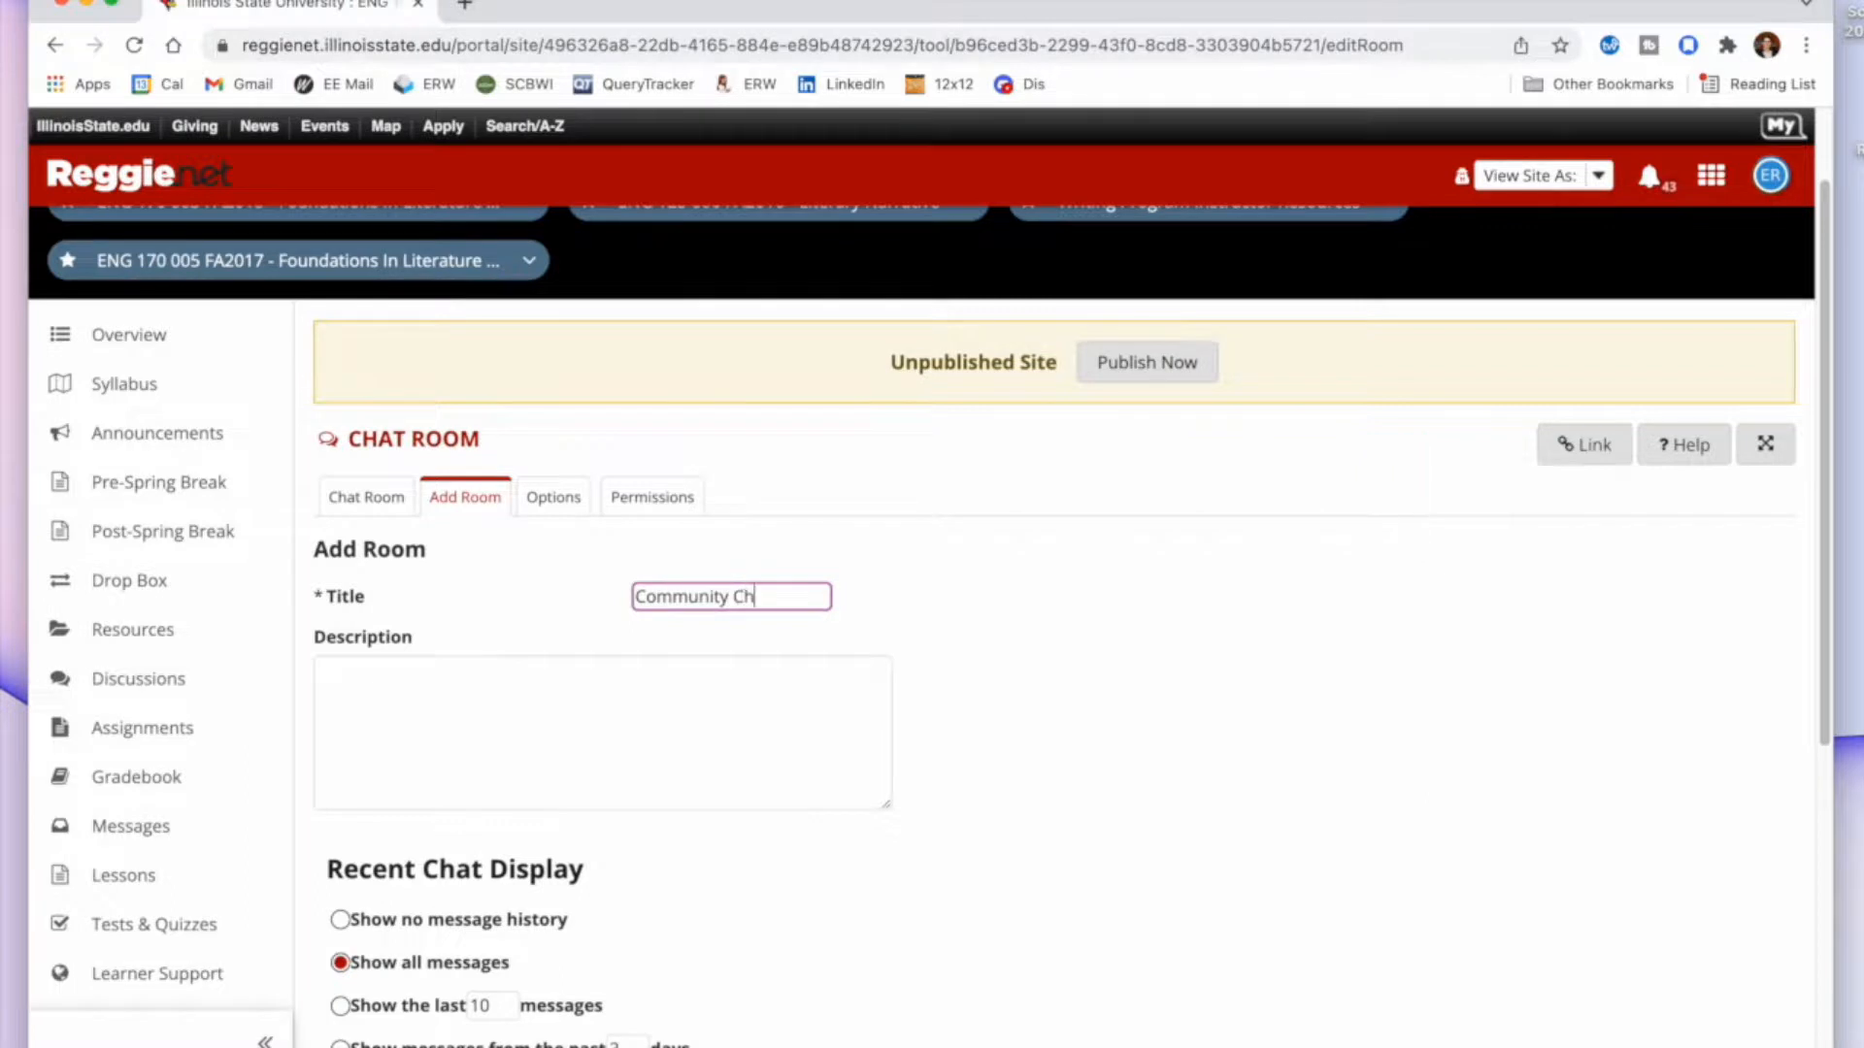
text(at Room)
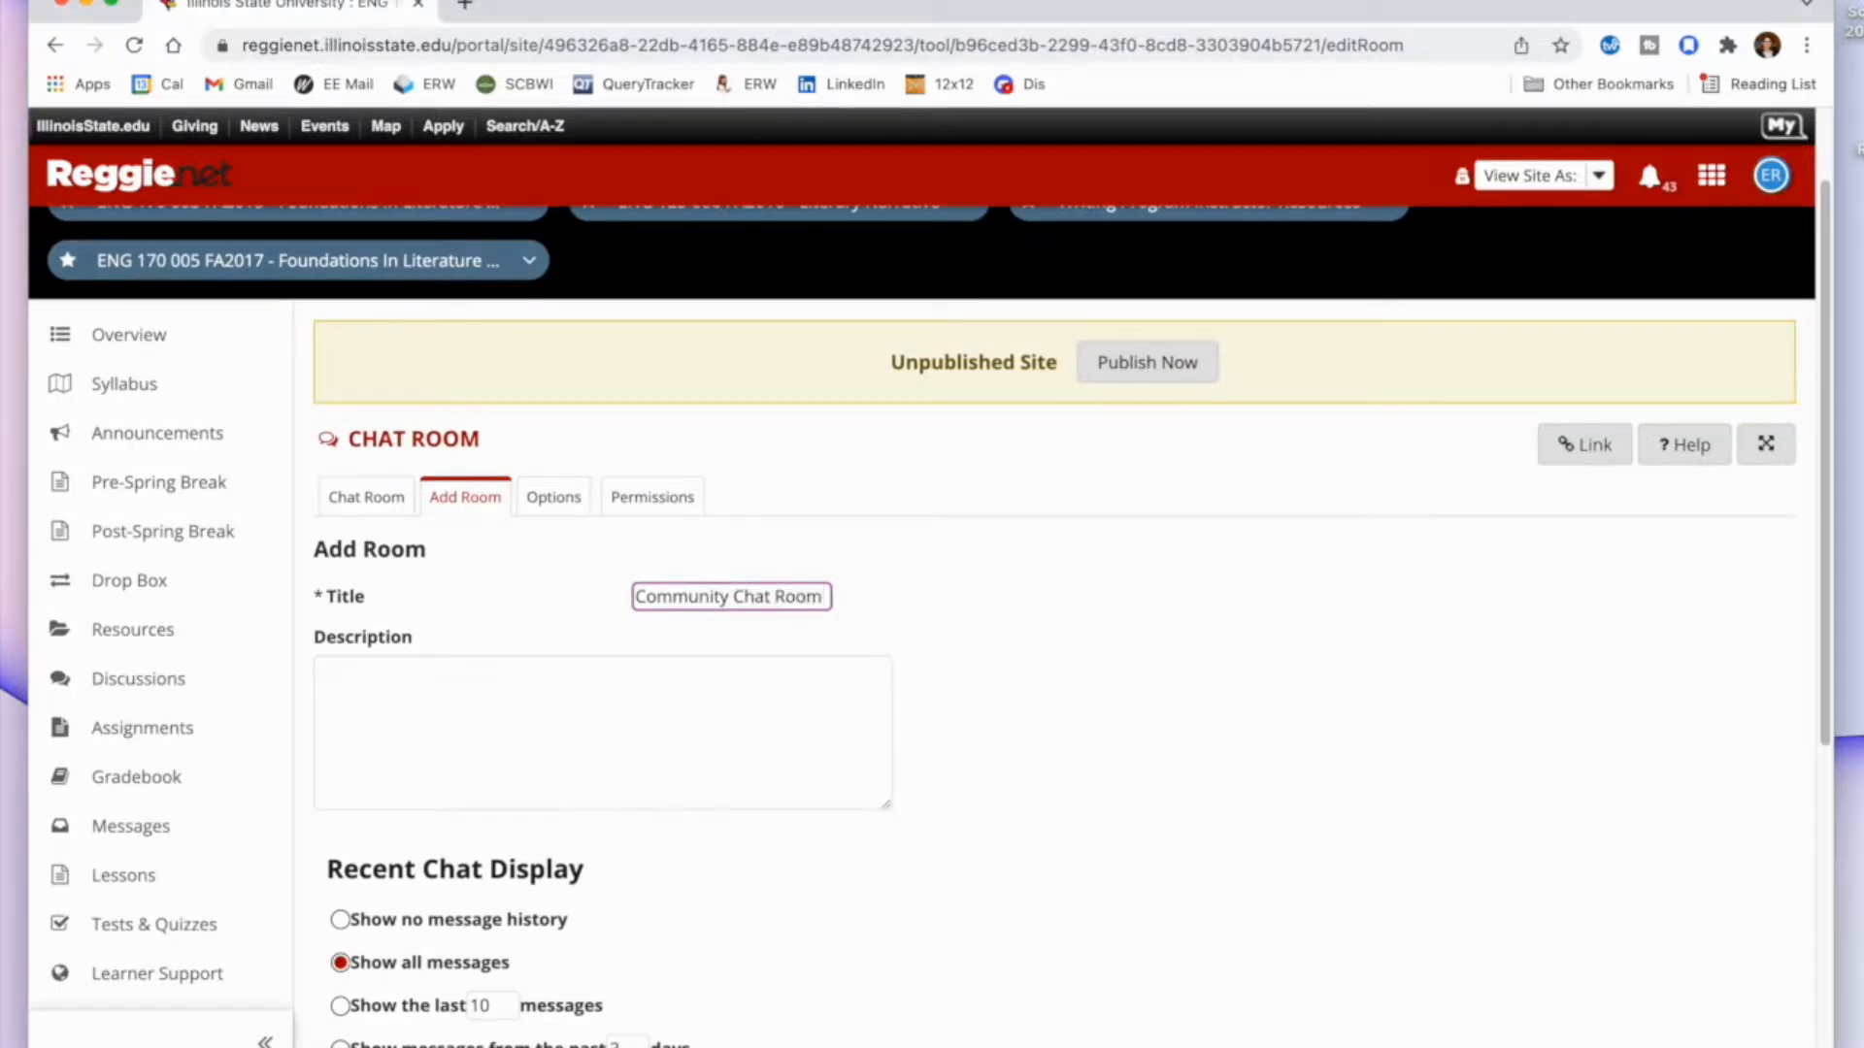
text( 1: Rea)
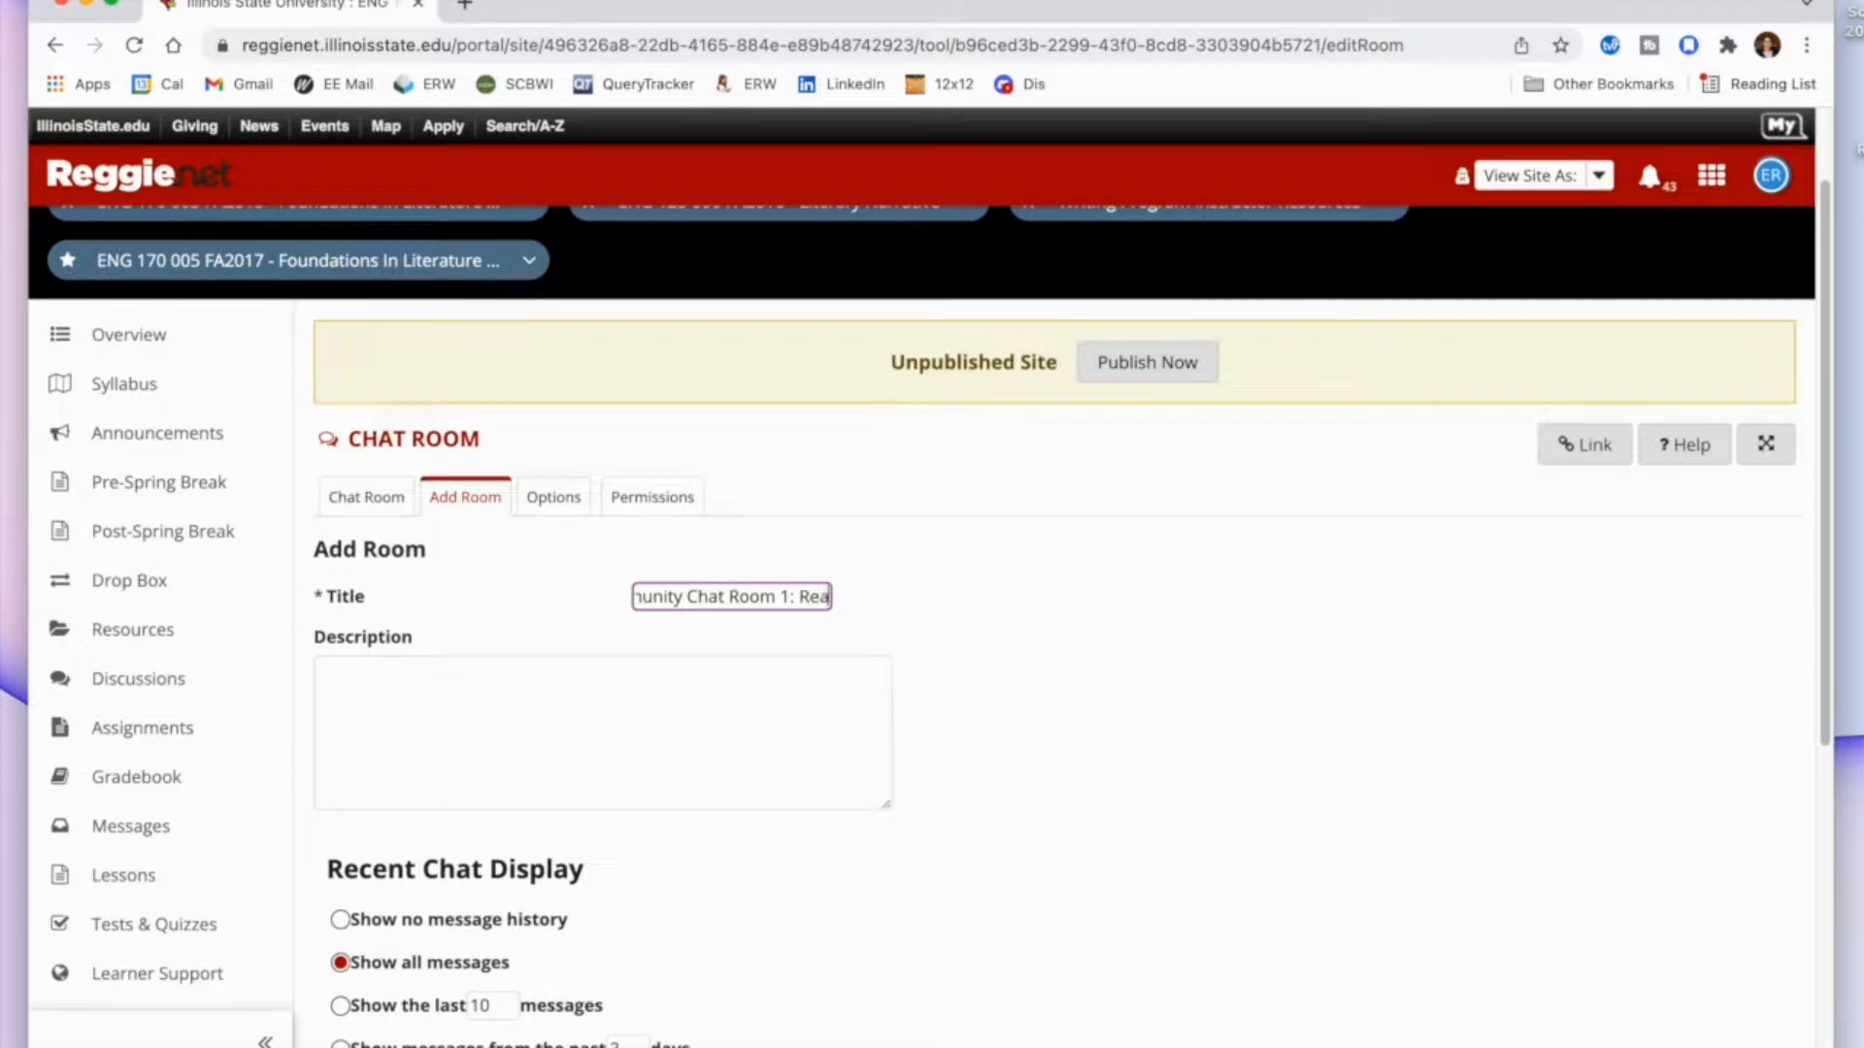
text(l World Connections)
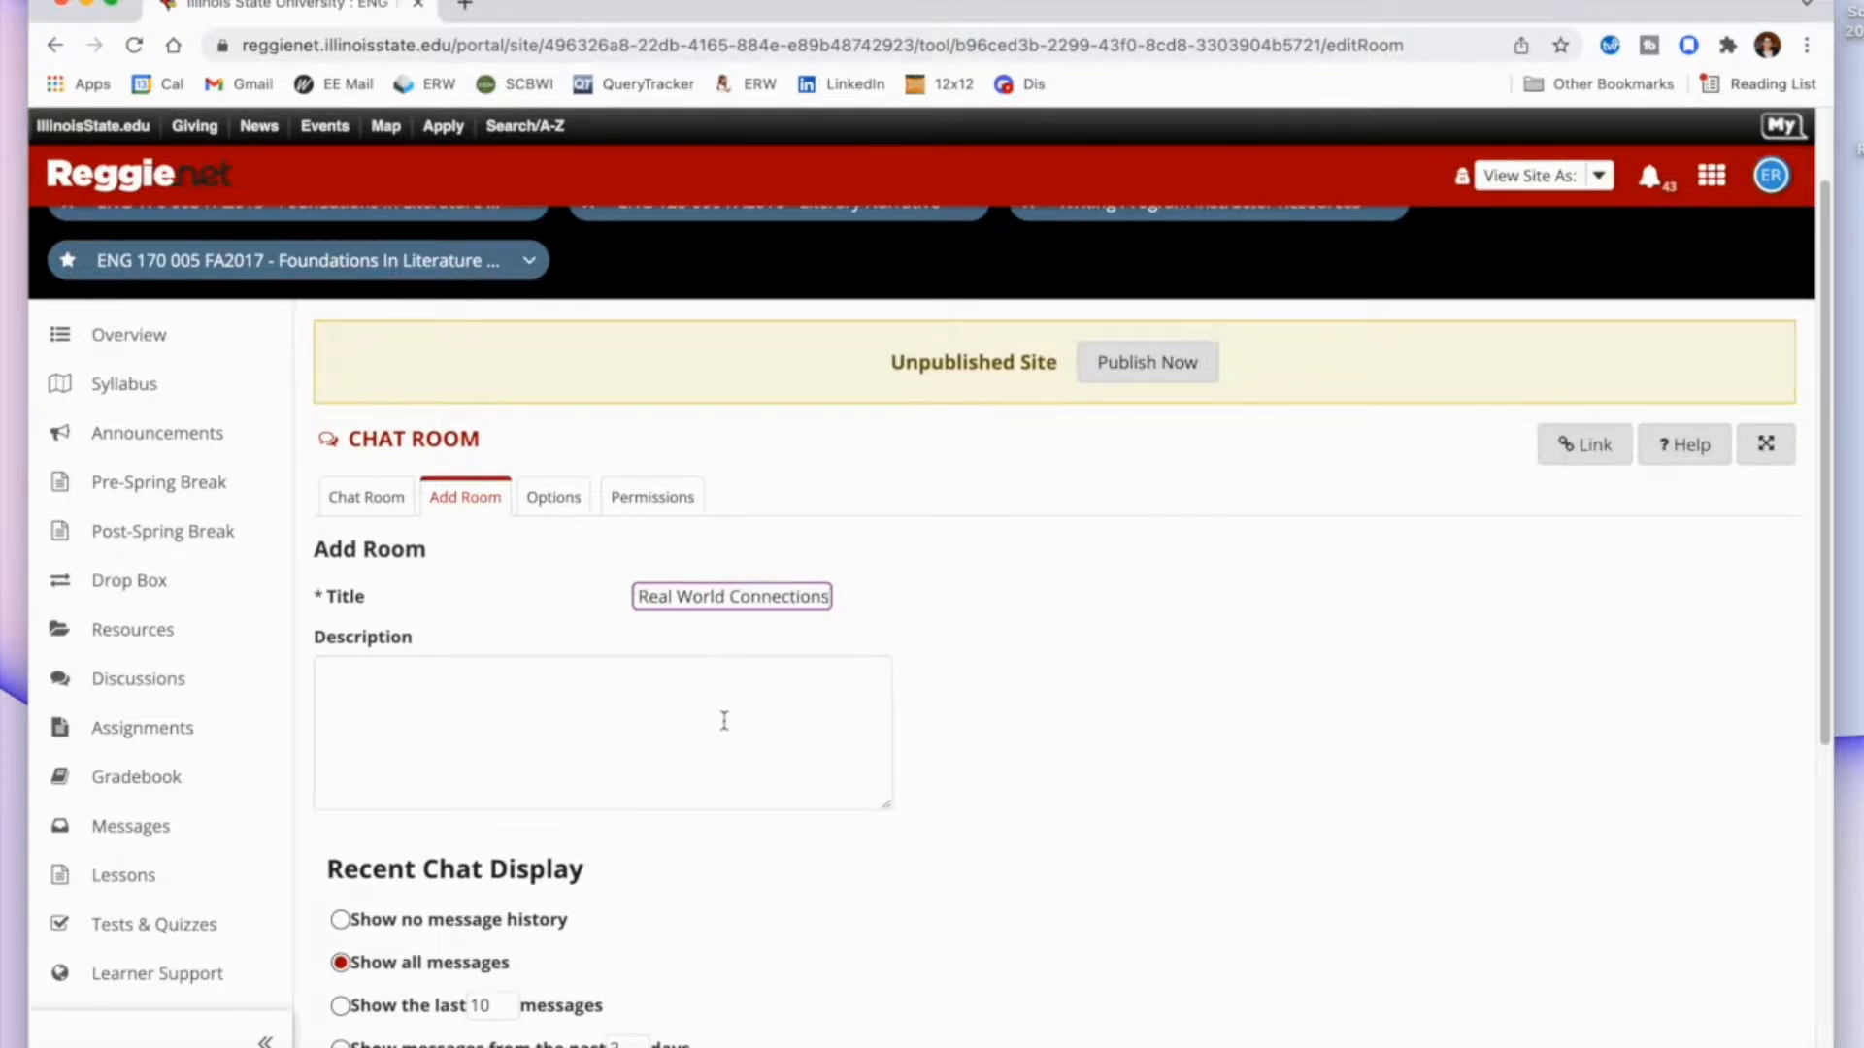
scroll(725, 720, down, 5)
click(408, 1000)
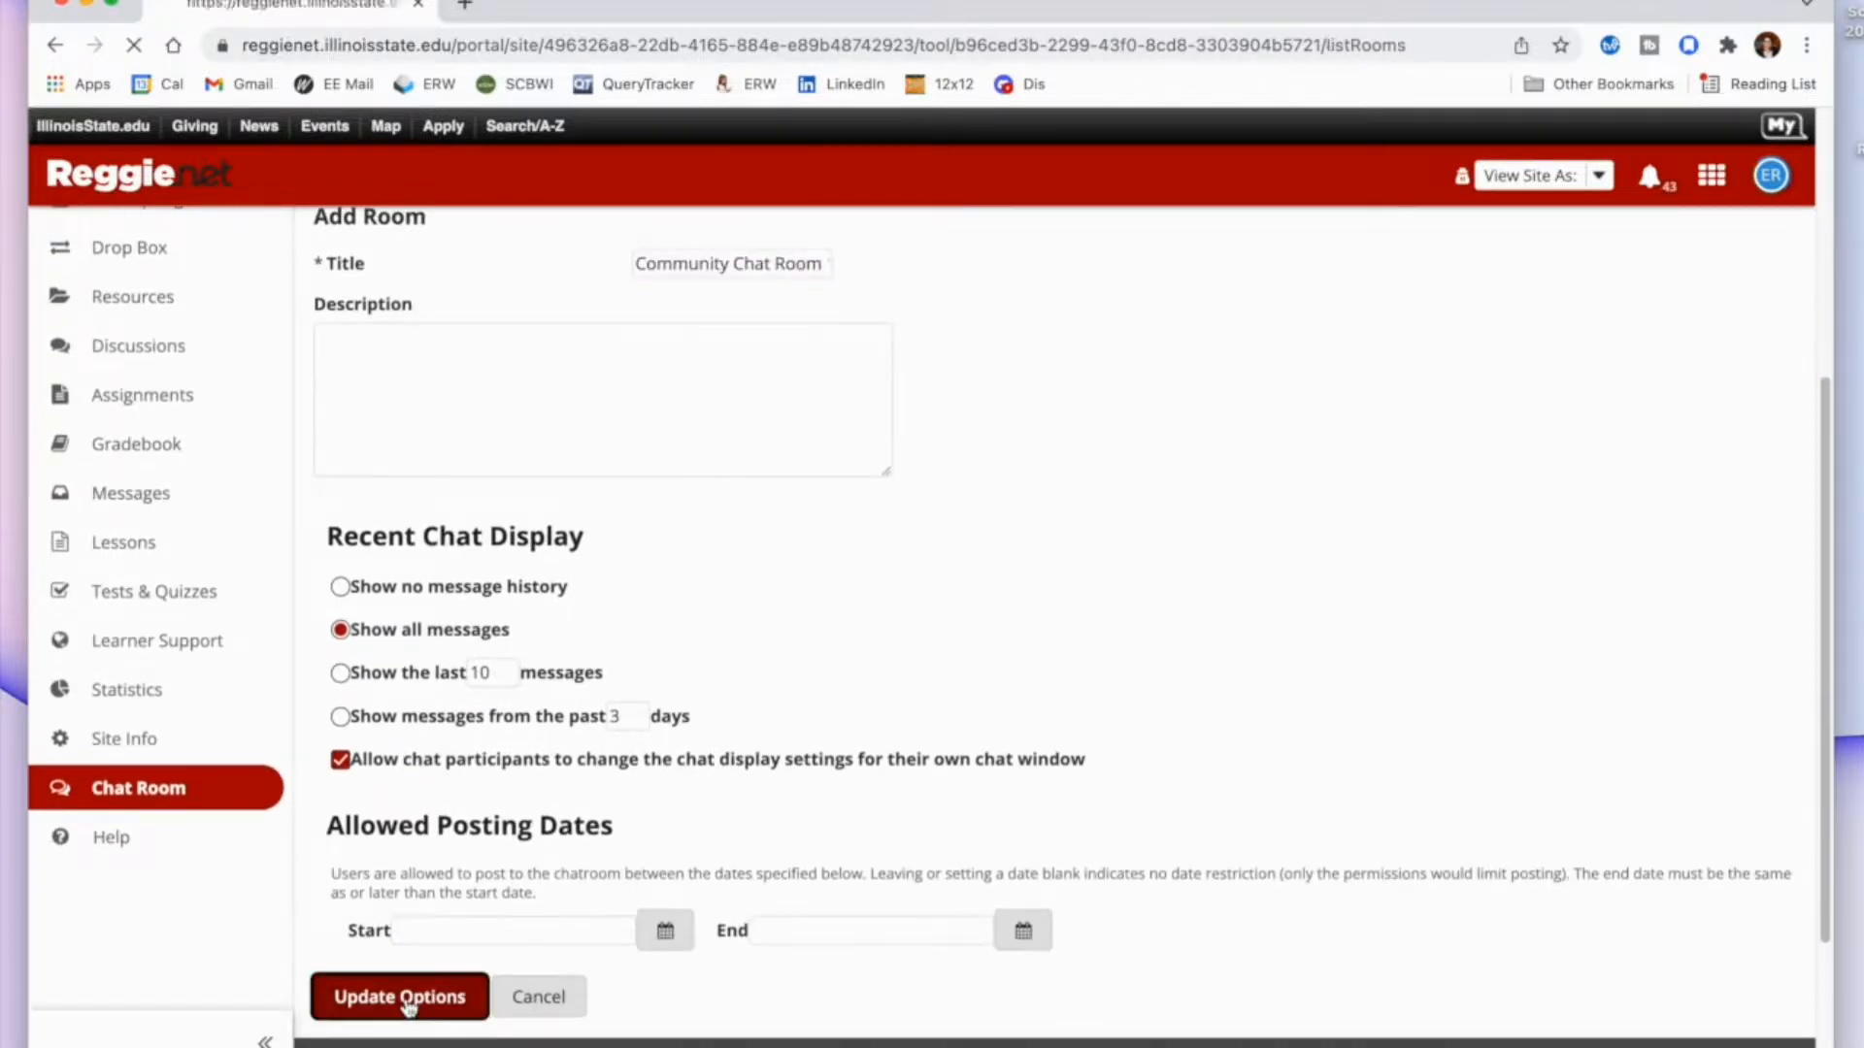
Add a new chat room titled "Community Chat Room 2: Assignment Ideas" and save it with the default options.
scroll(595, 873, down, 2)
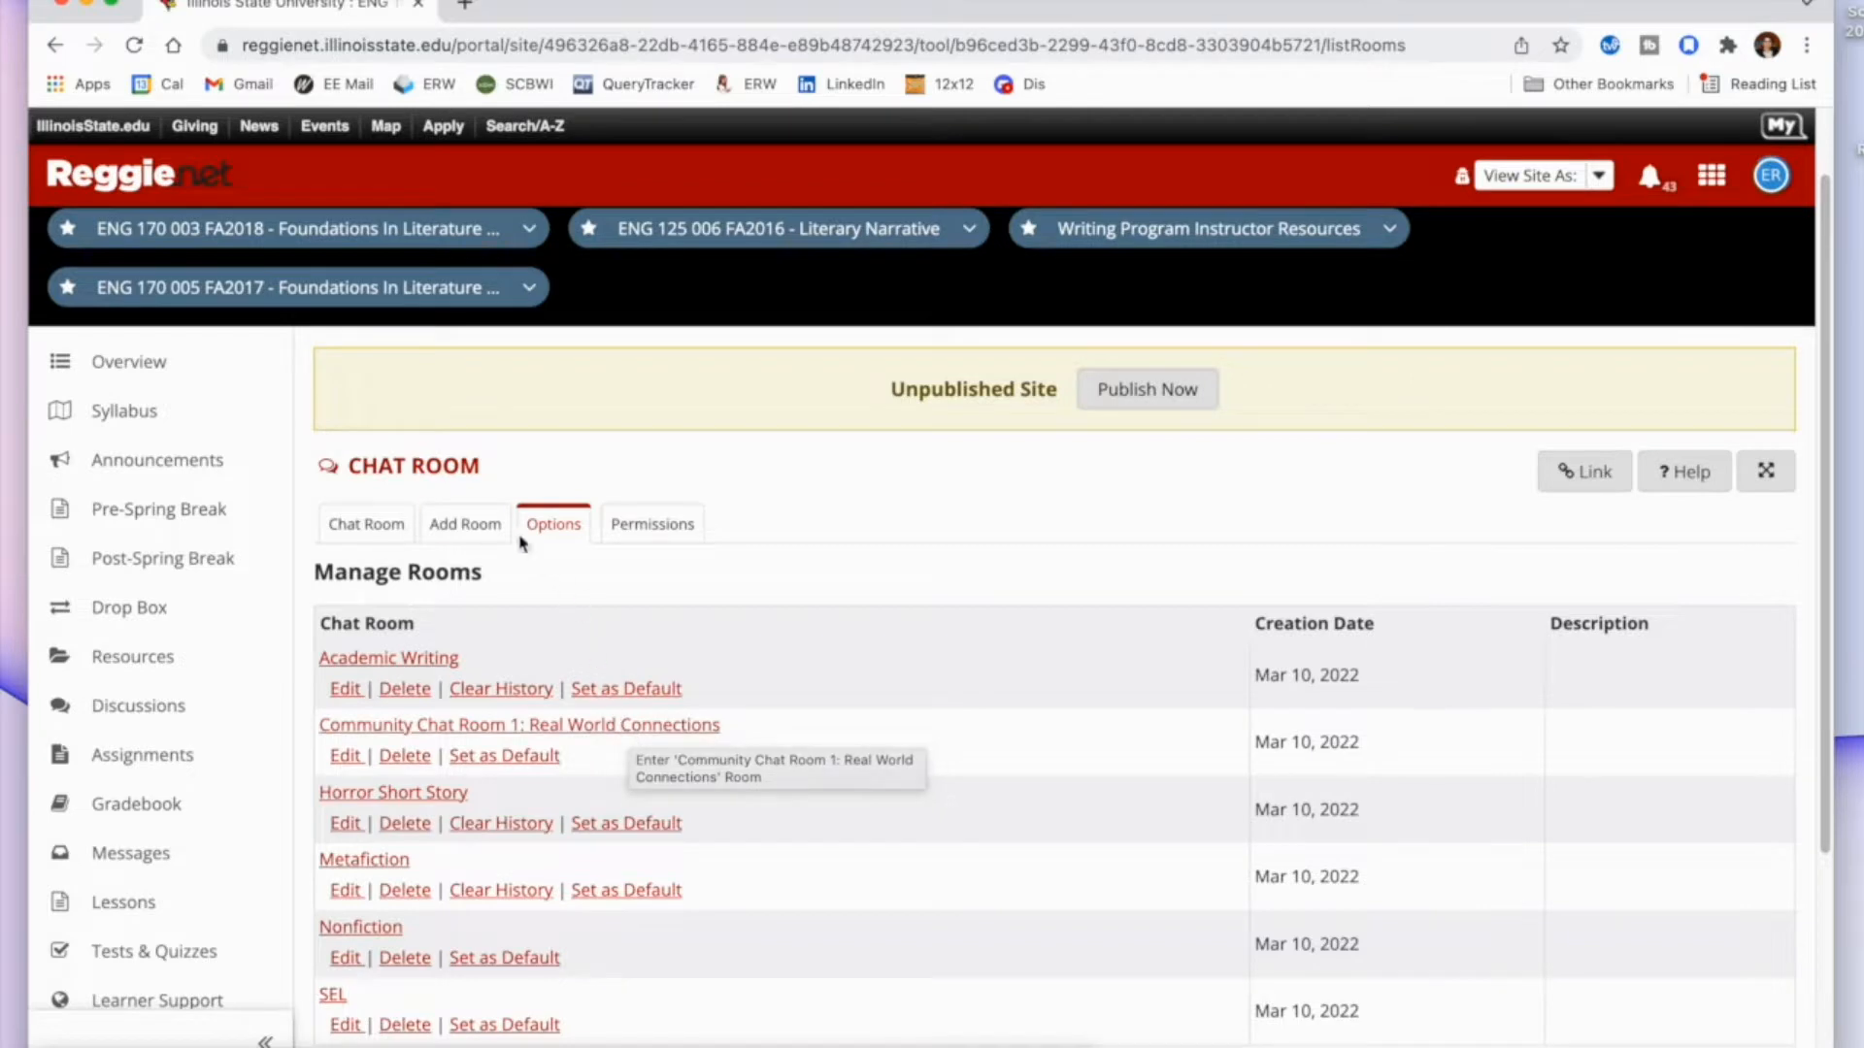
click(477, 526)
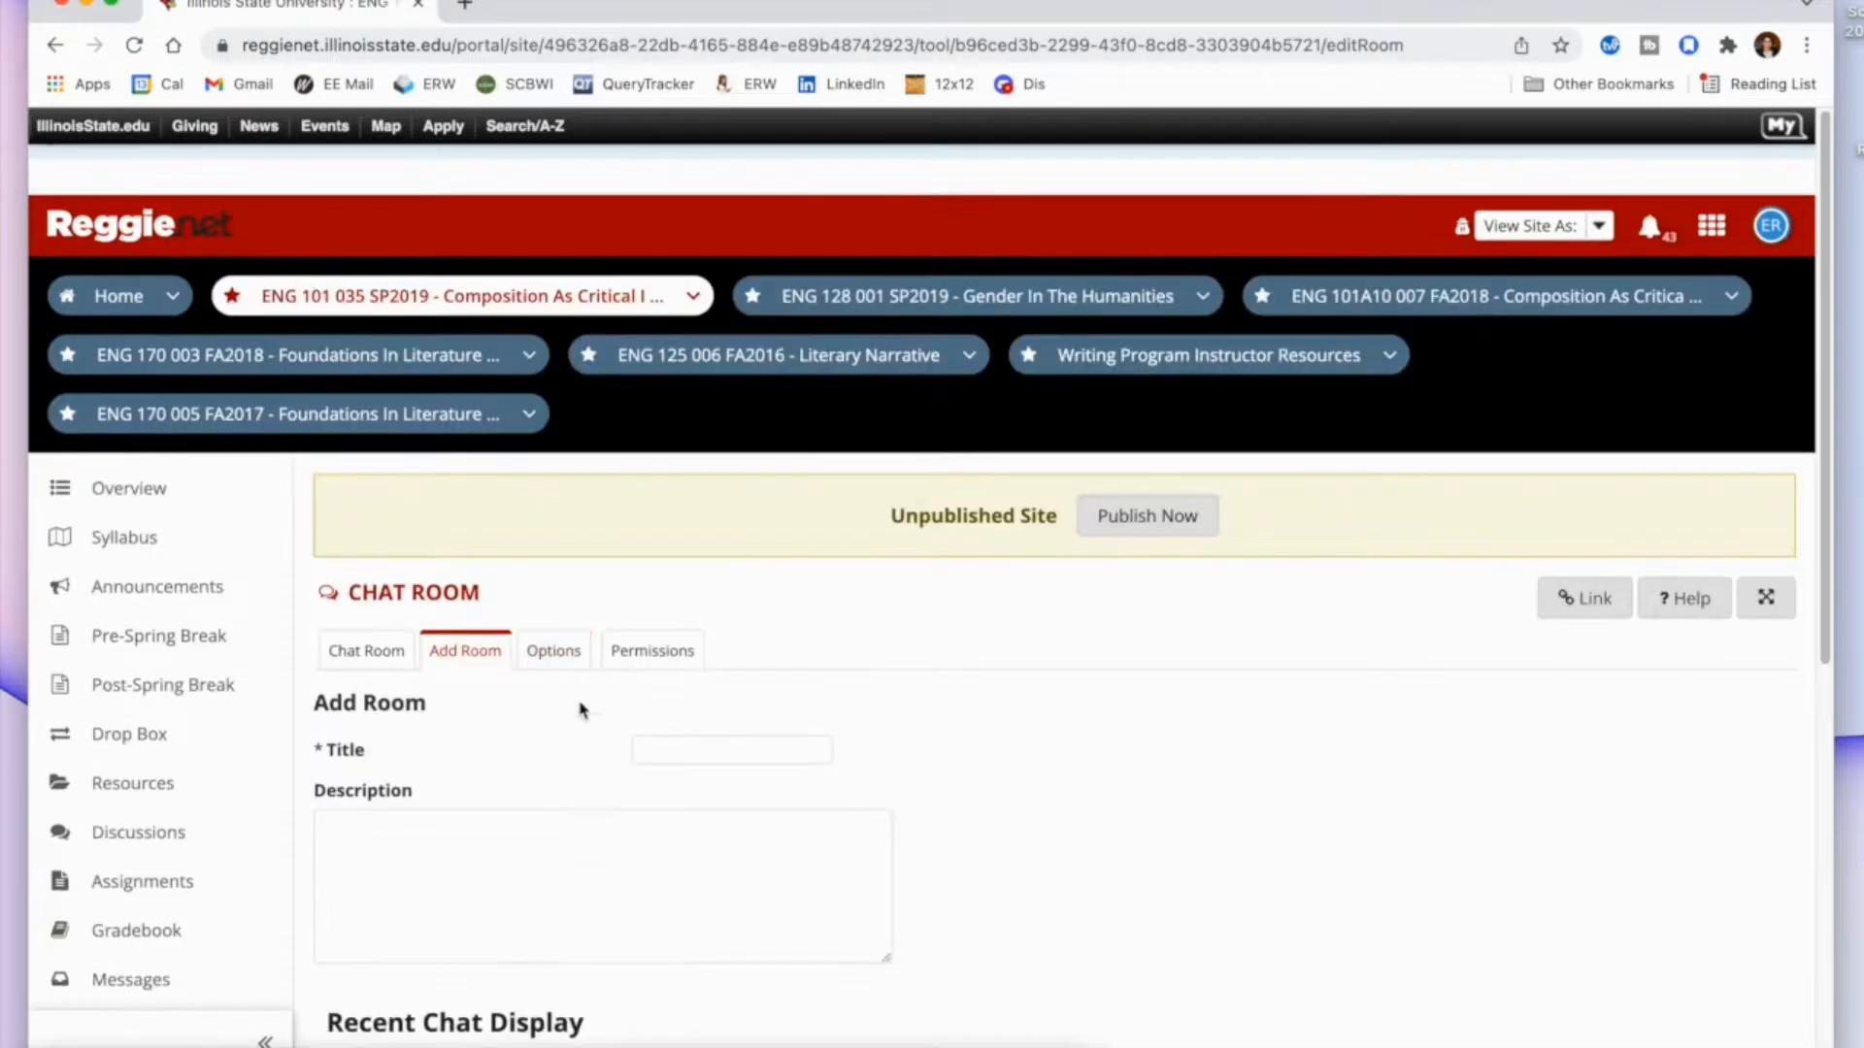
click(669, 749)
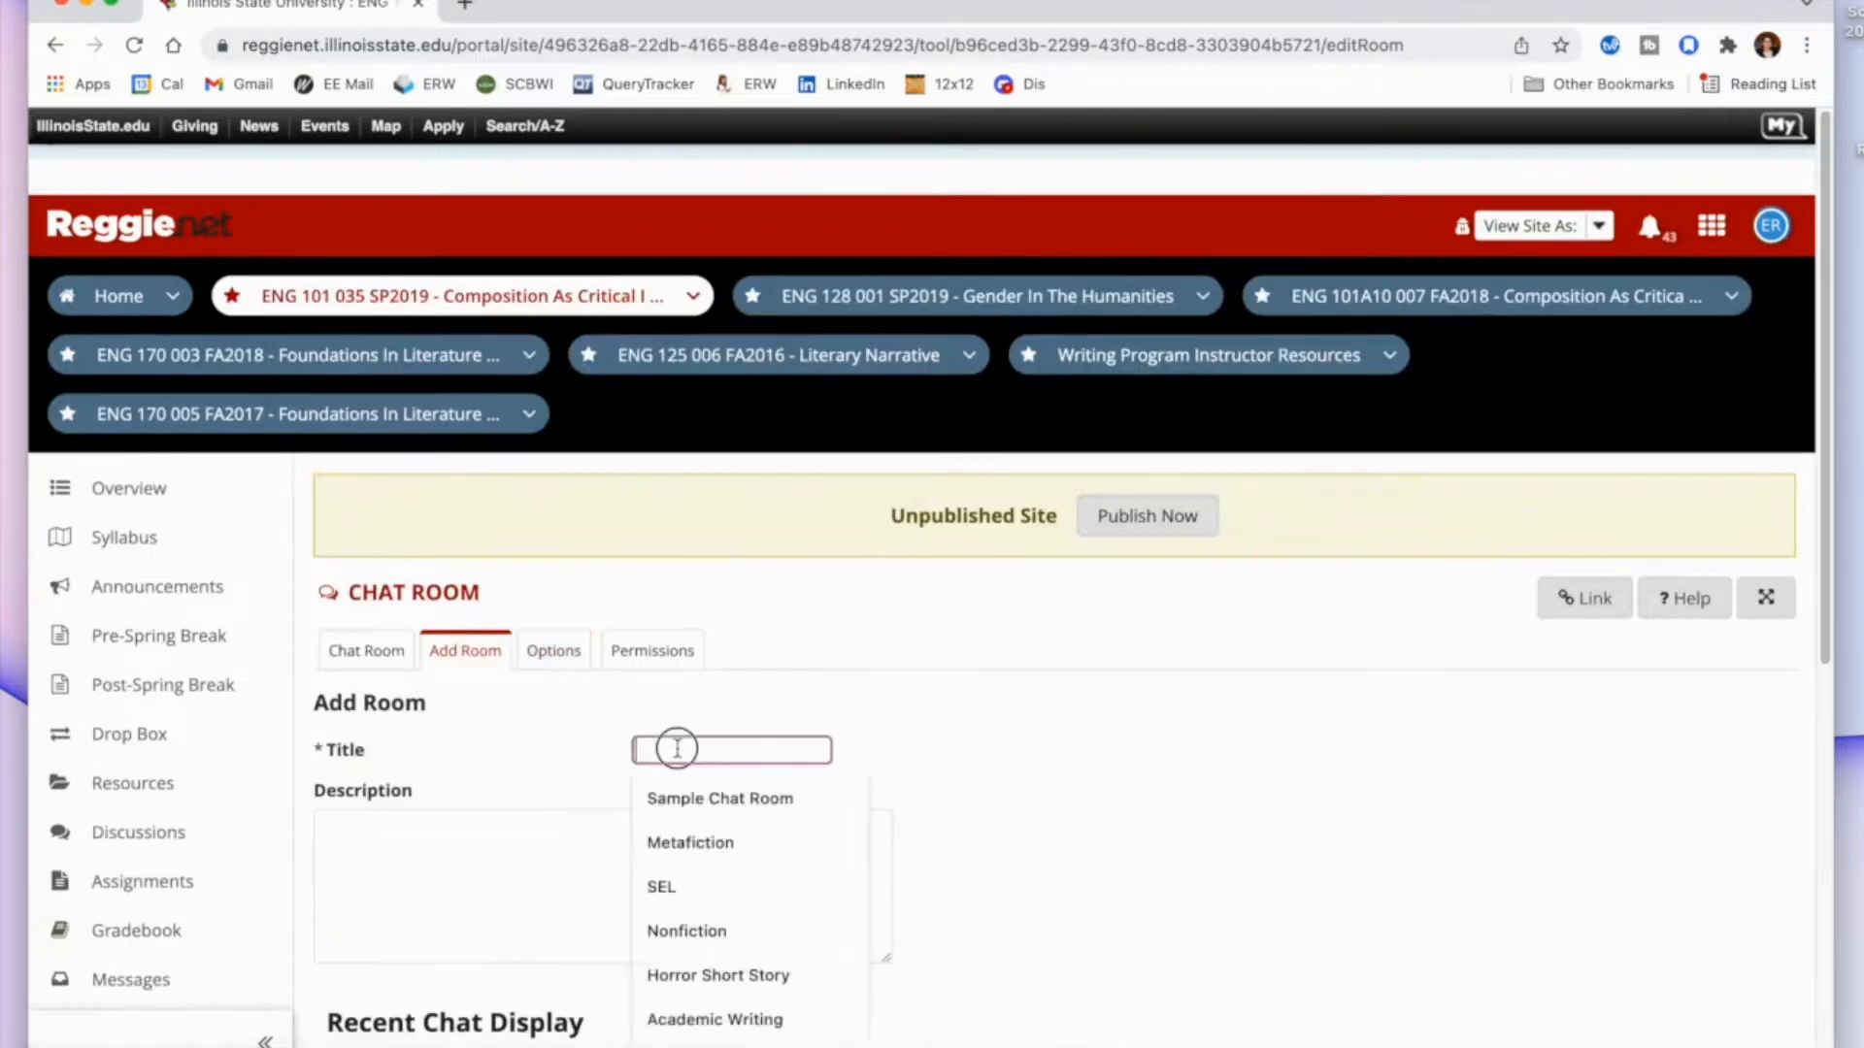
text(Community Chat Room)
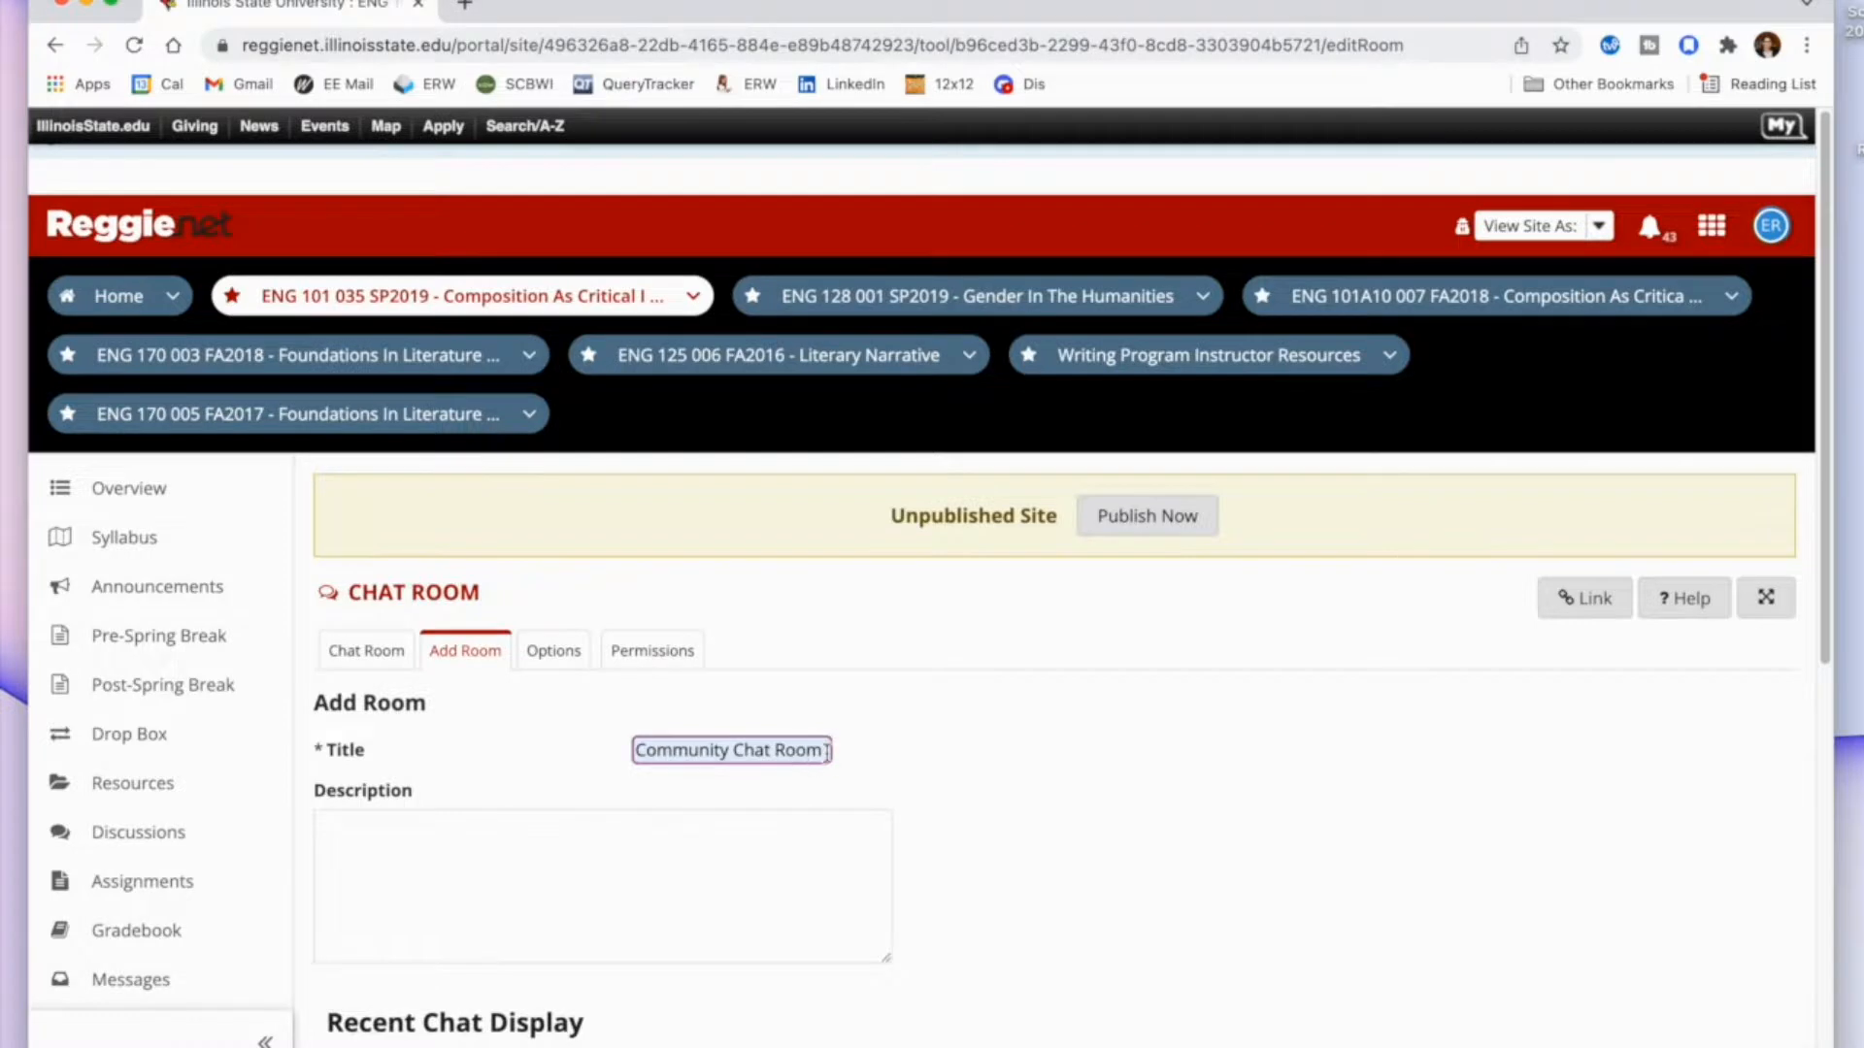
text( 2: Assignment)
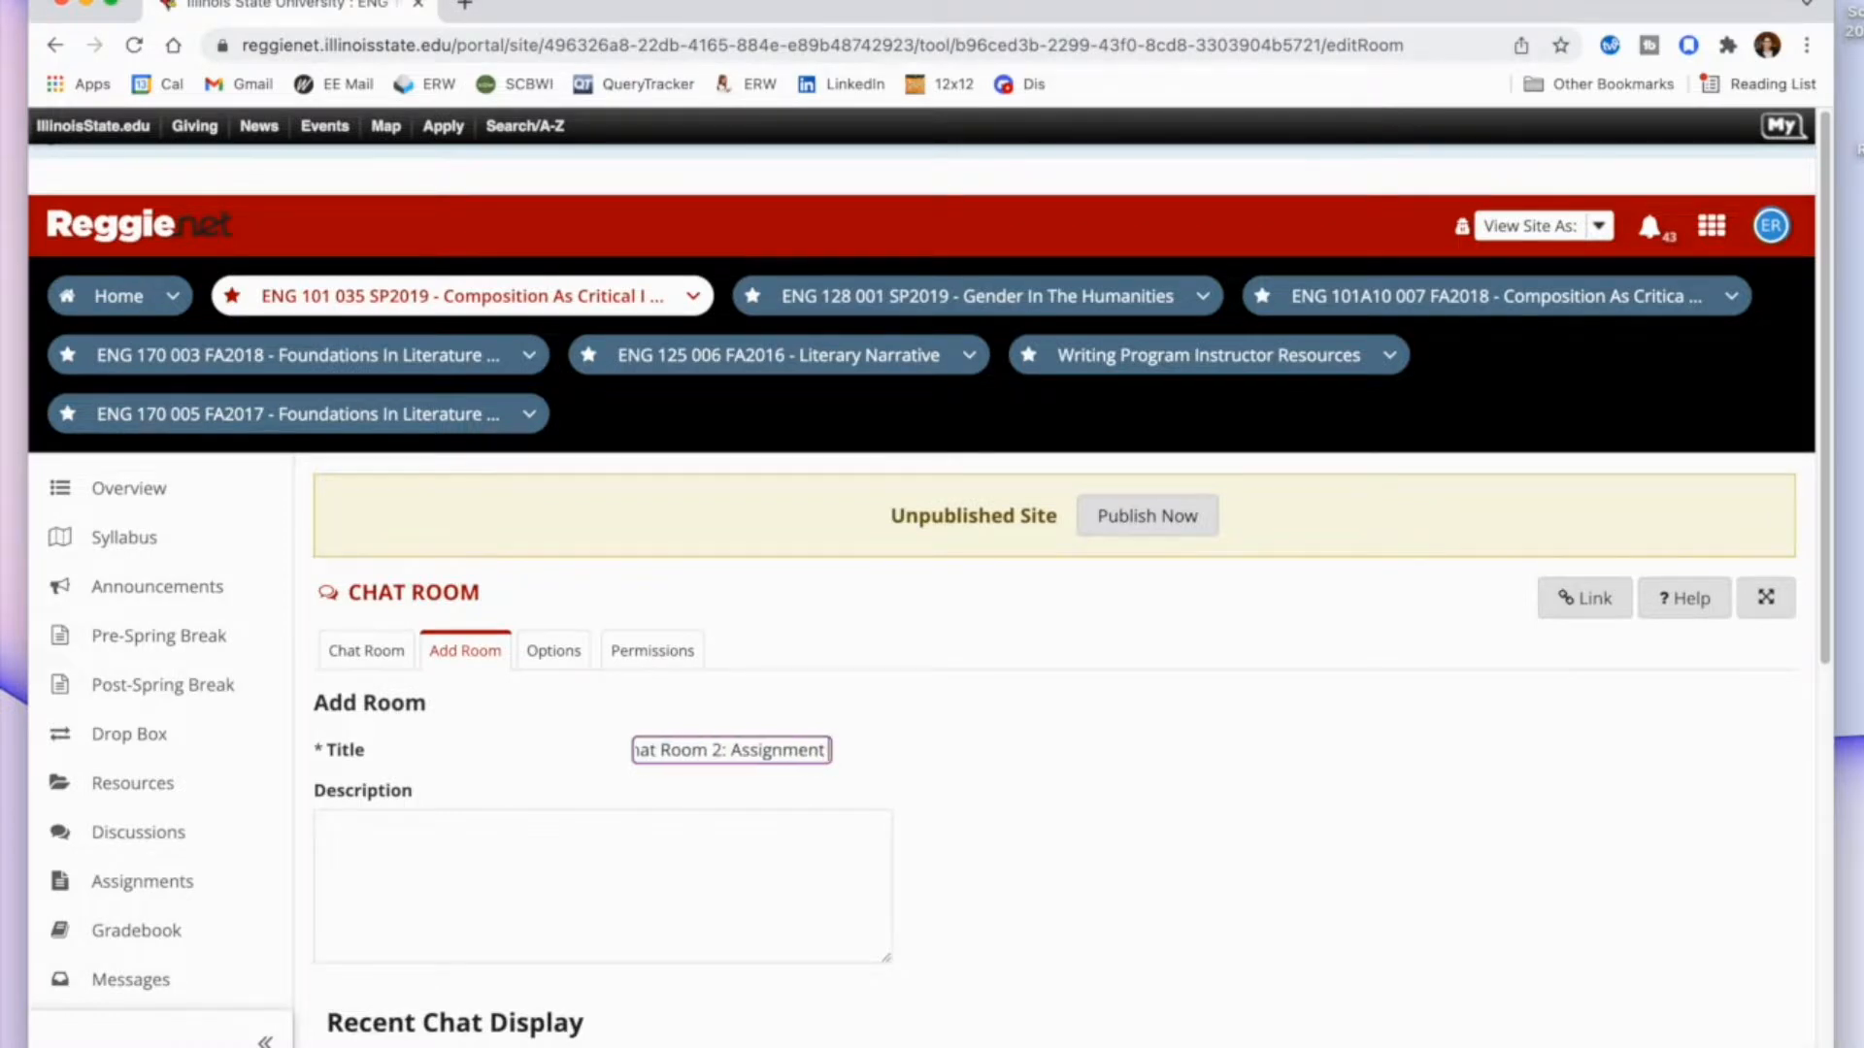
text( IDeas)
key(BackSpace)
key(BackSpace)
key(BackSpace)
key(BackSpace)
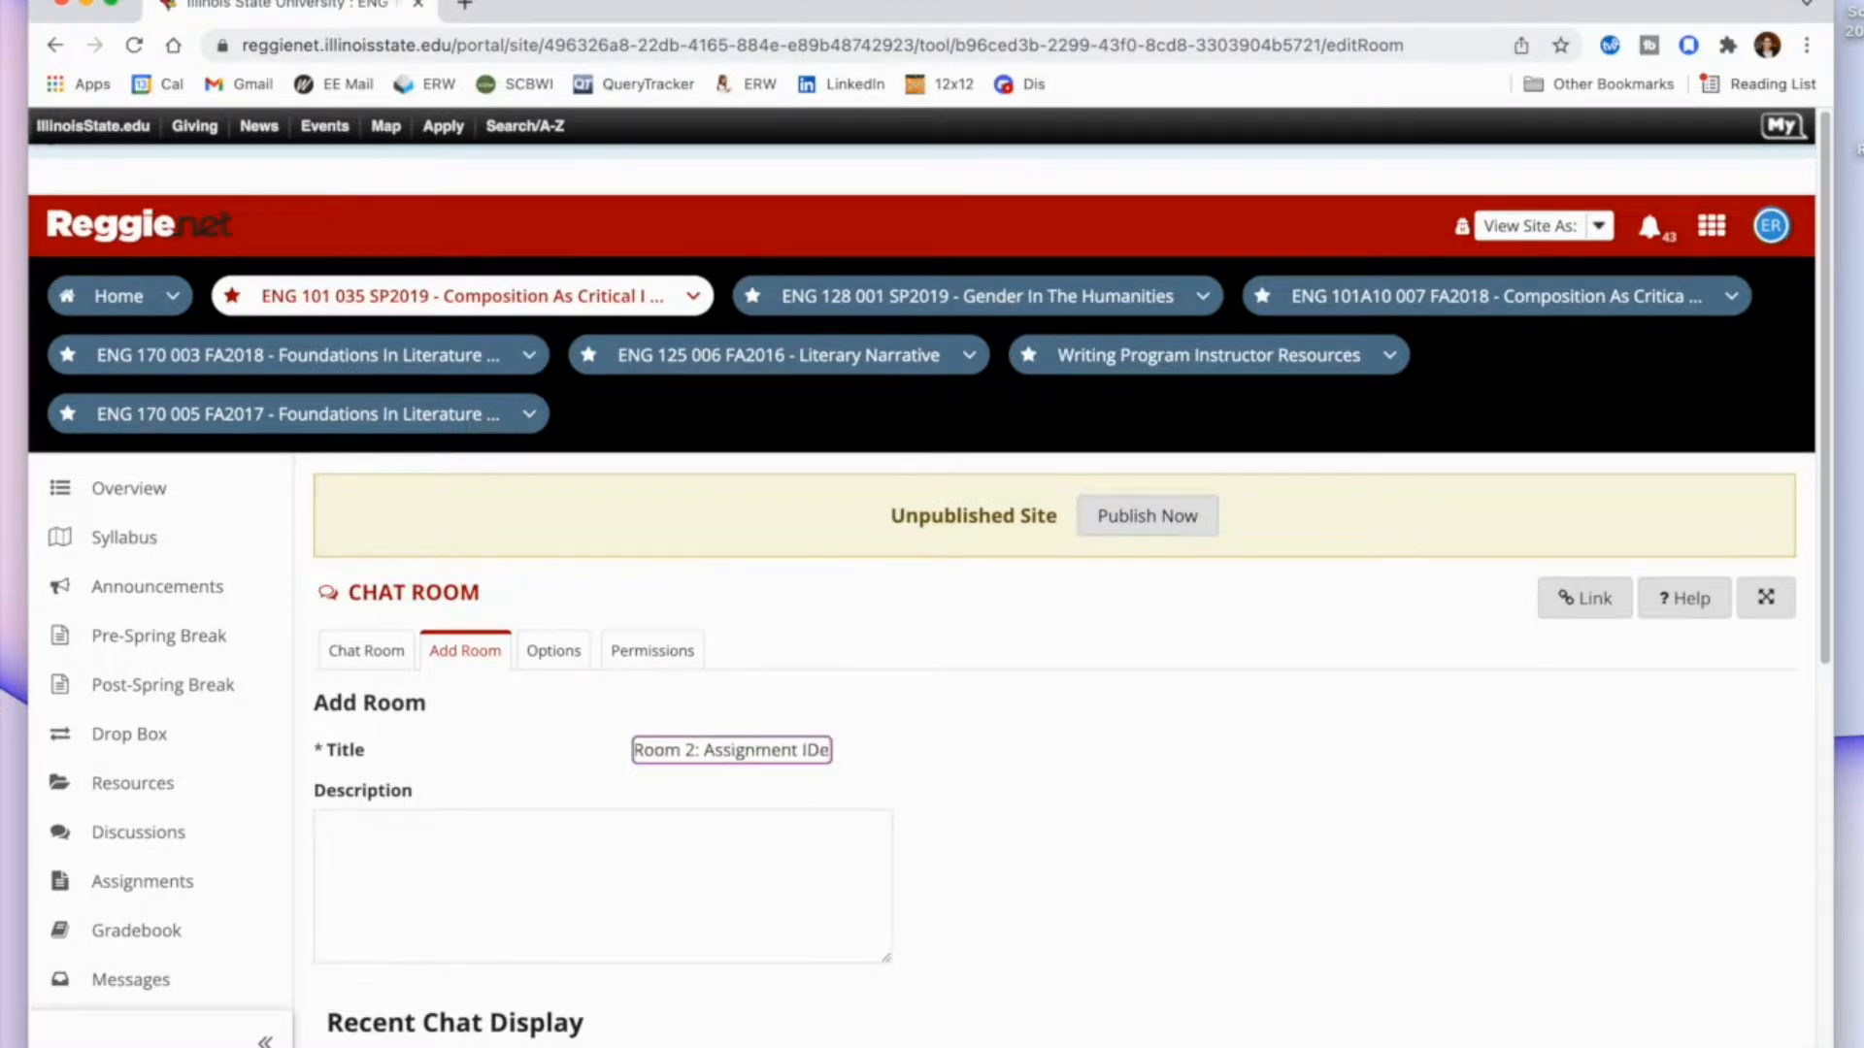
text(deas)
scroll(773, 834, down, 4)
scroll(635, 907, down, 4)
click(417, 873)
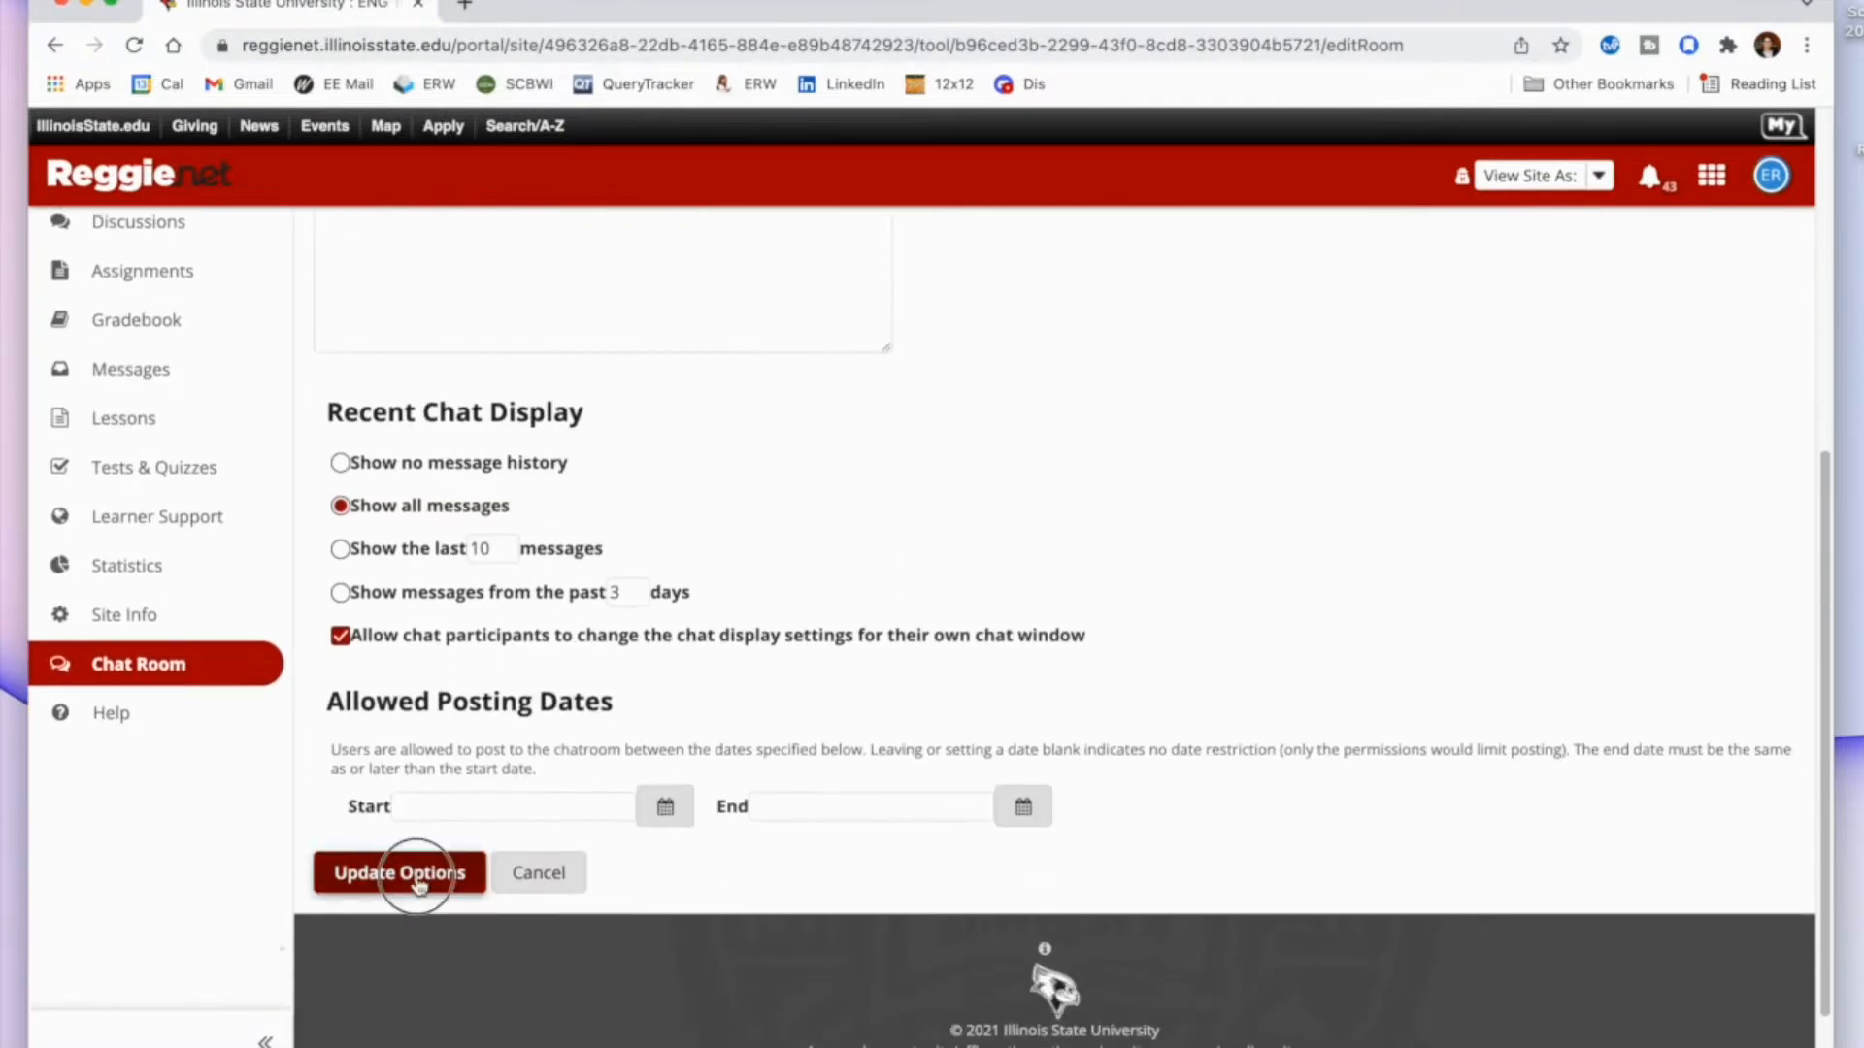
scroll(767, 808, down, 2)
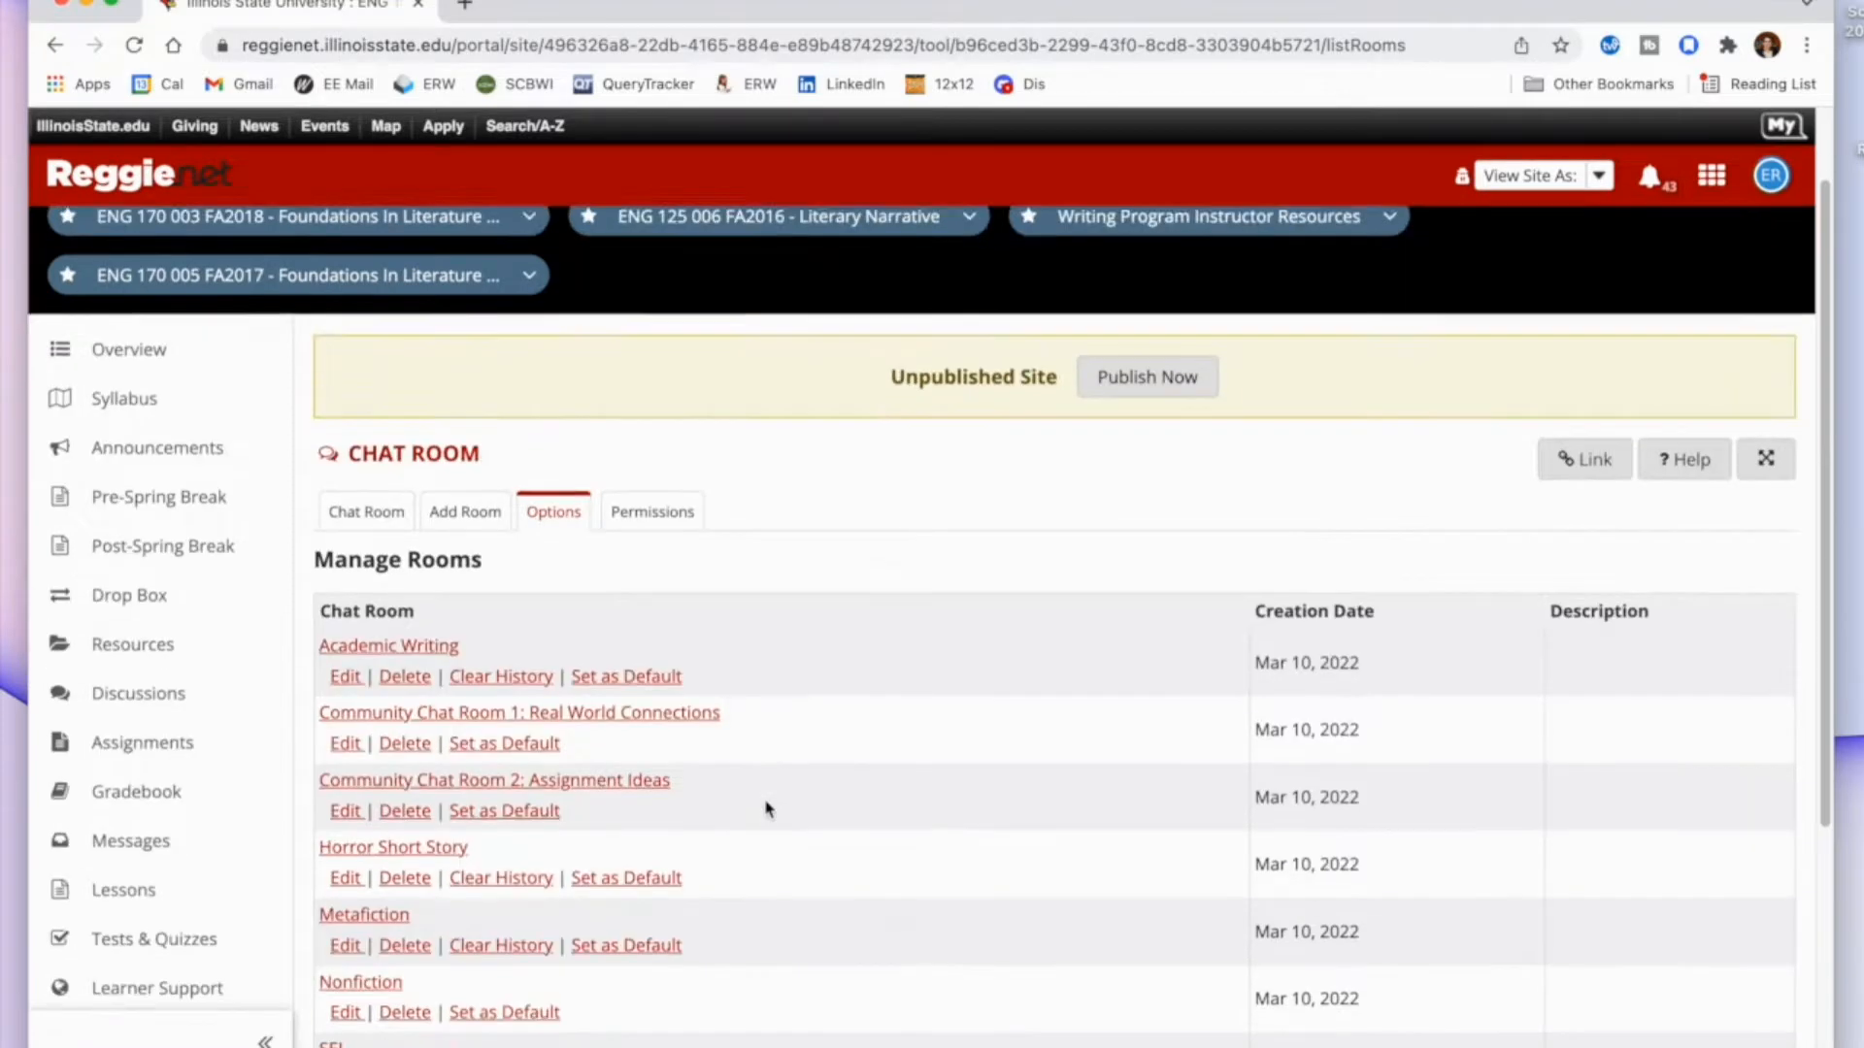
scroll(767, 808, up, 1)
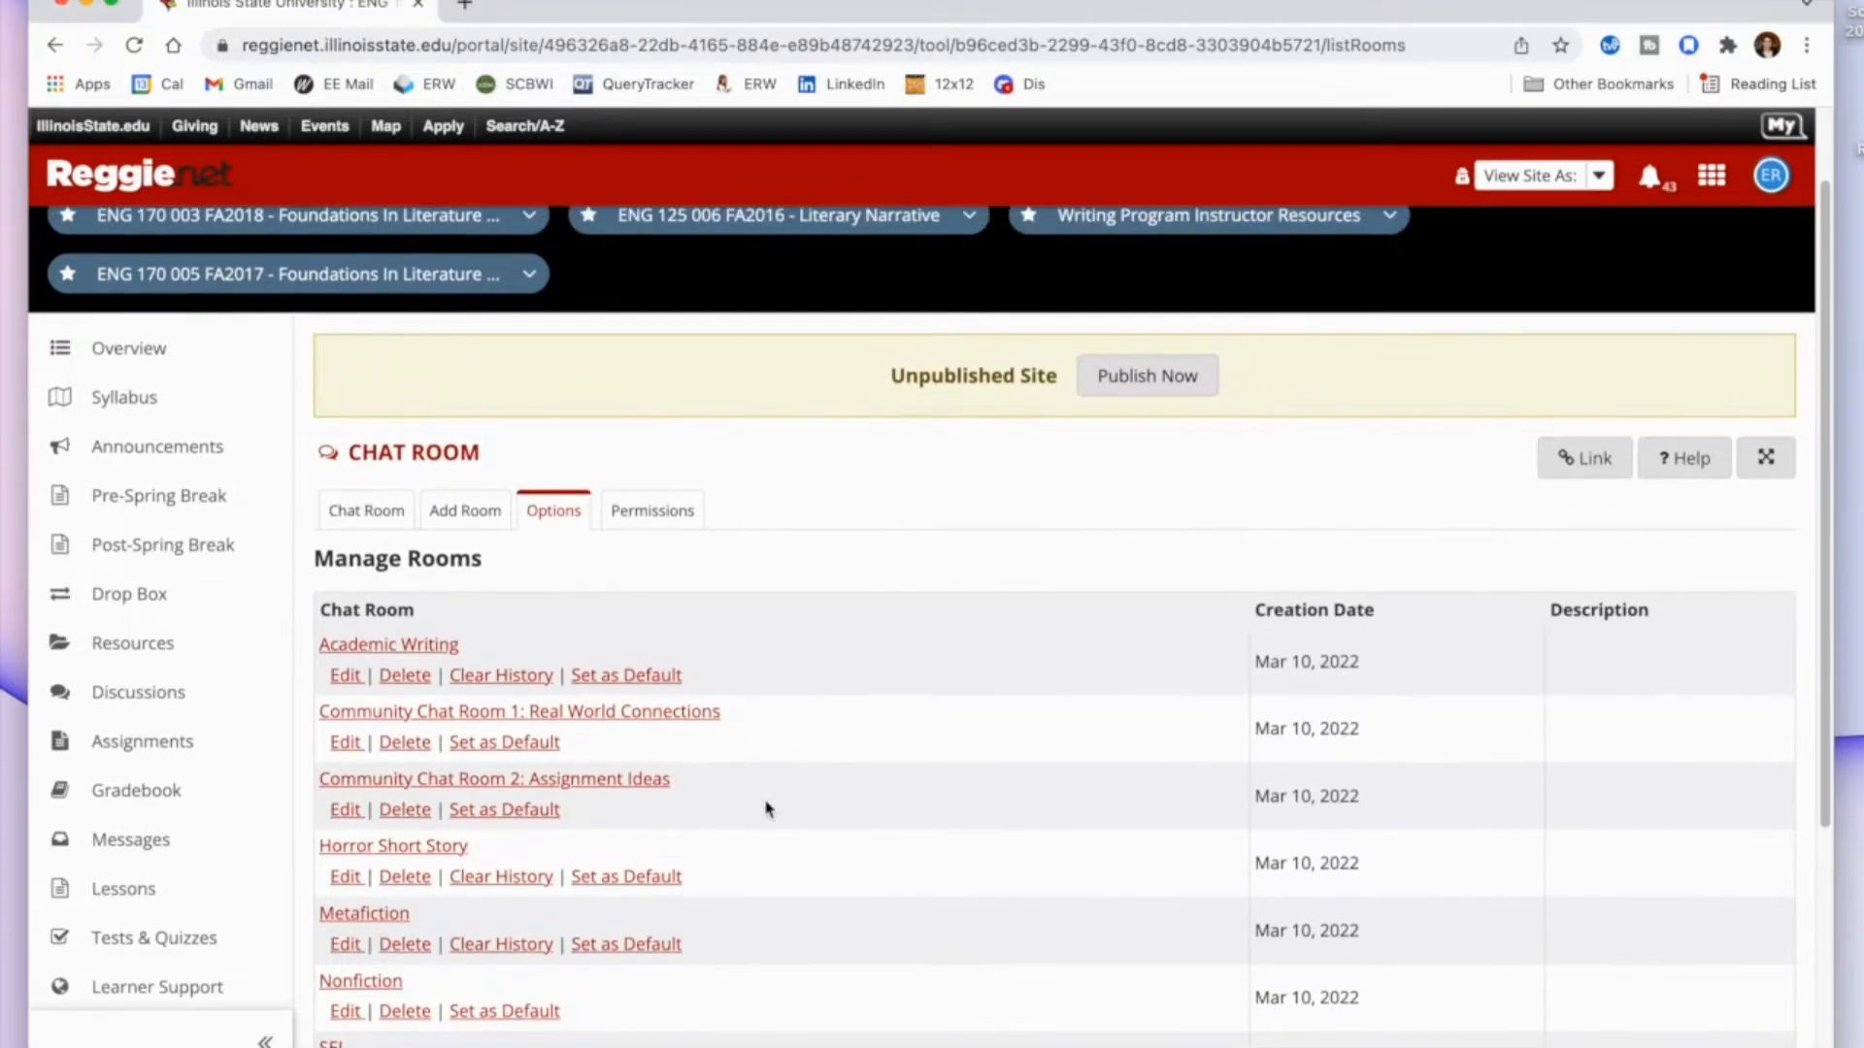
scroll(767, 809, up, 1)
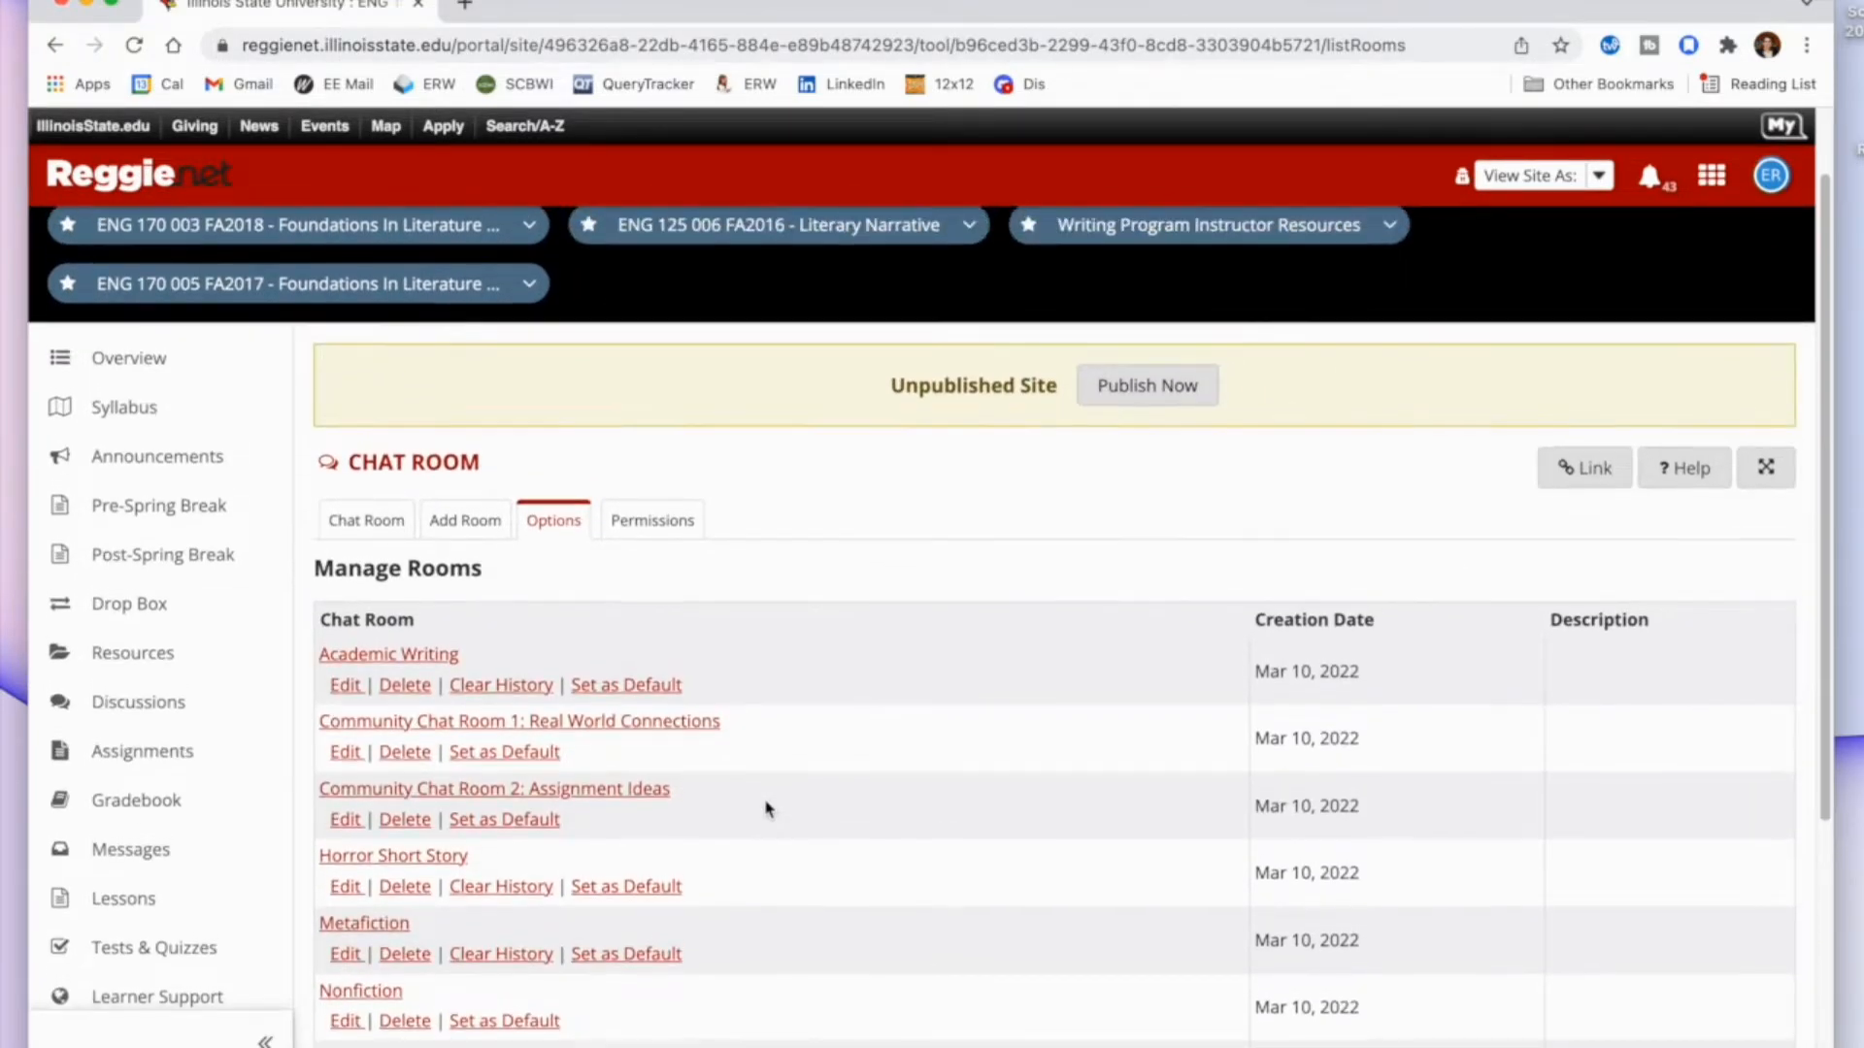